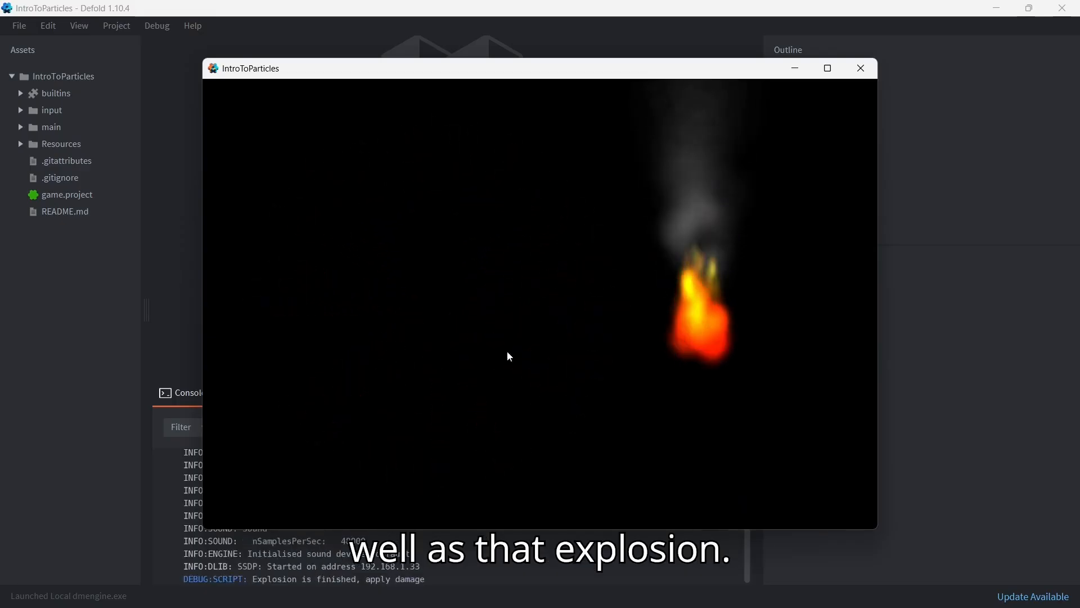
- Close the running game window and create a Particle FX file named Fire2 in the Resources folder
left_click(862, 68)
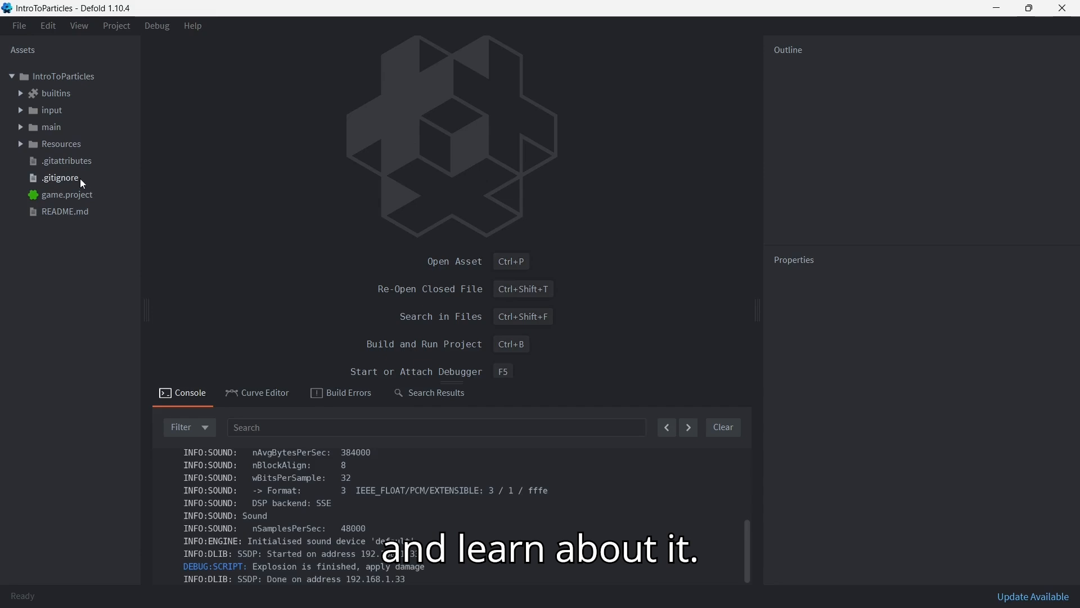
left_click(21, 144)
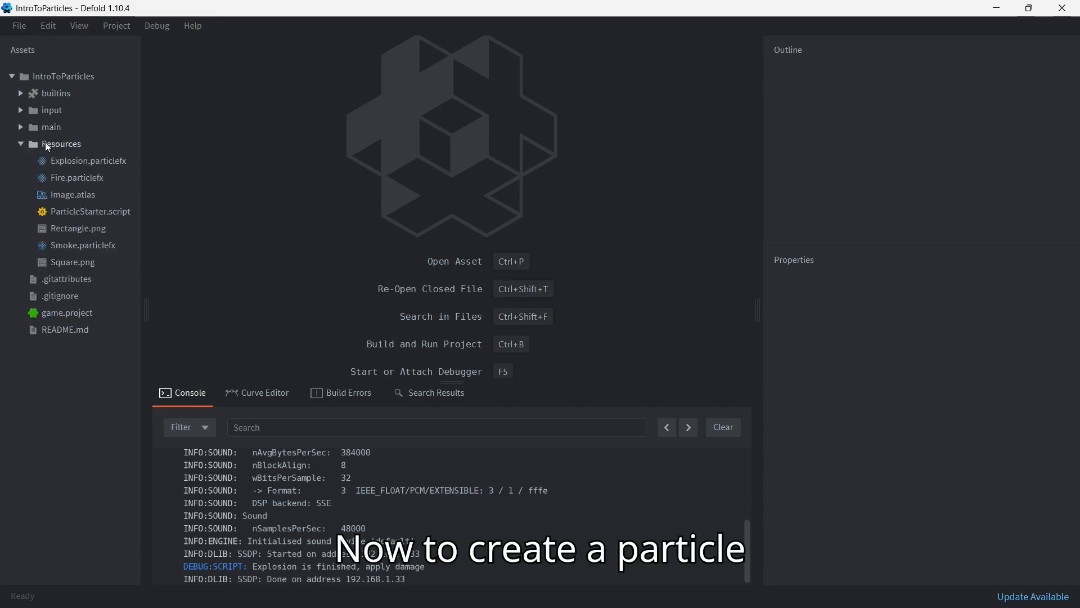
left_click(45, 144)
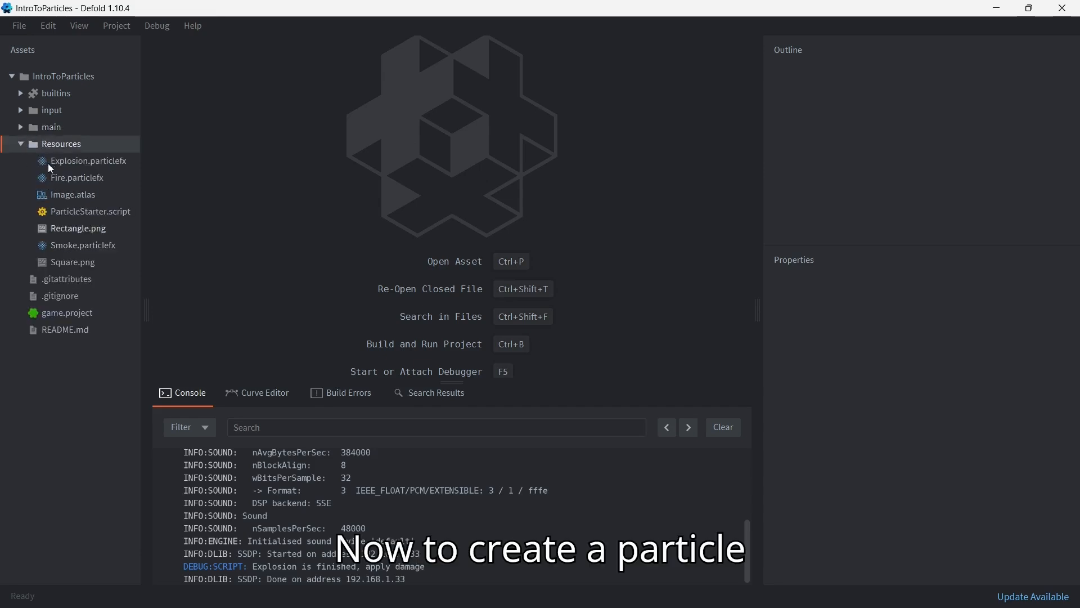
right_click(50, 145)
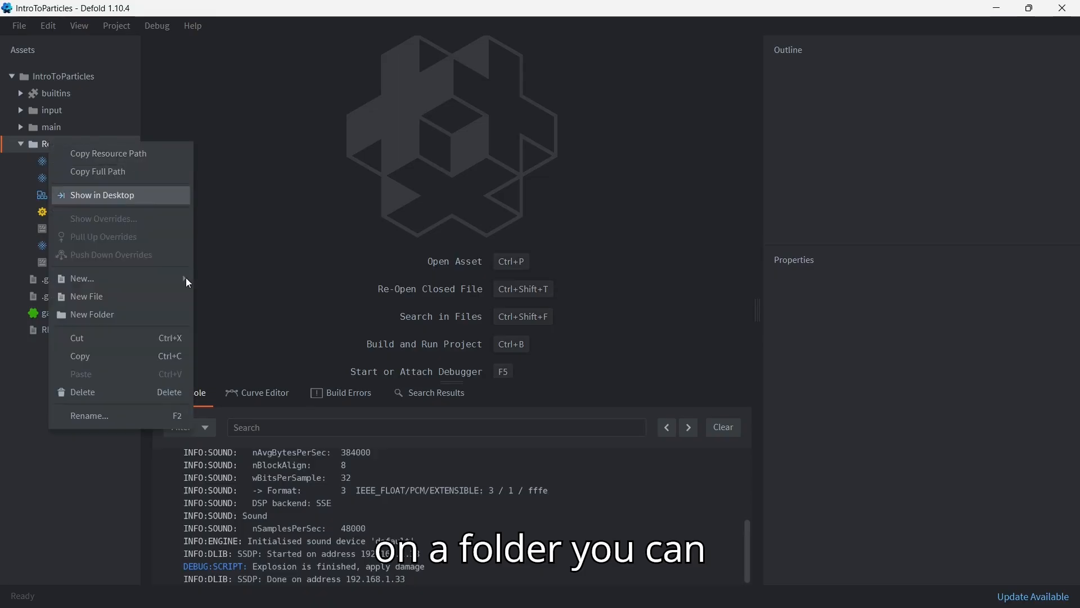
mouse_move(182, 279)
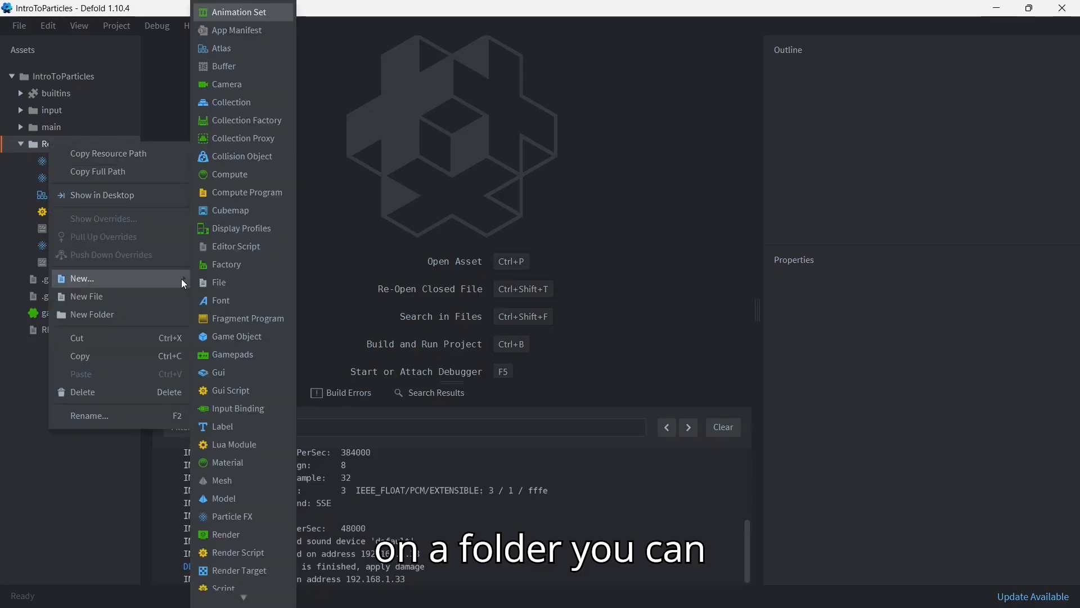
left_click(258, 517)
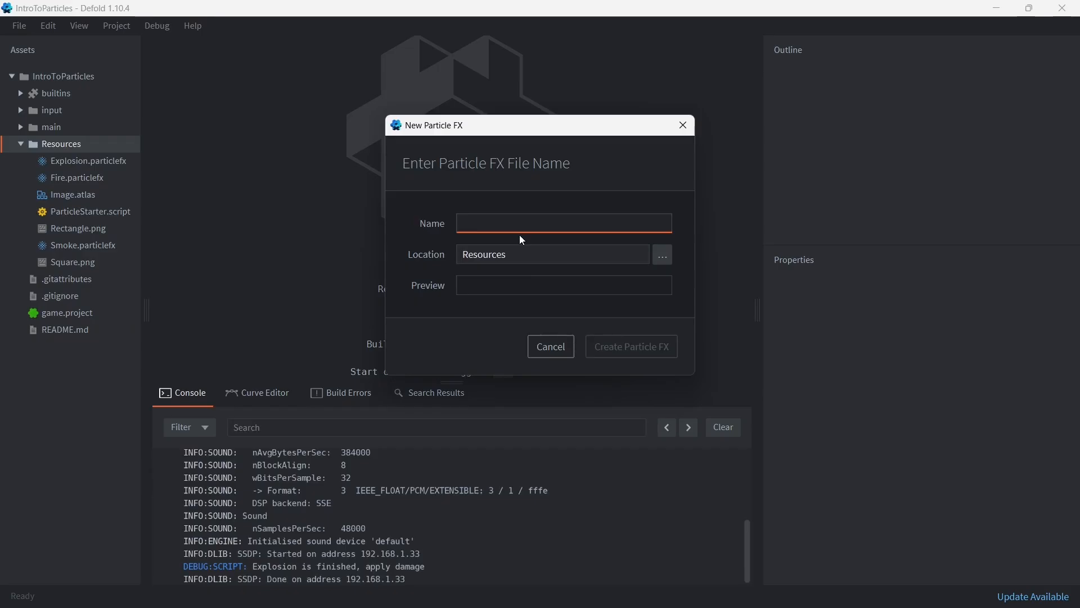
type("Fire2")
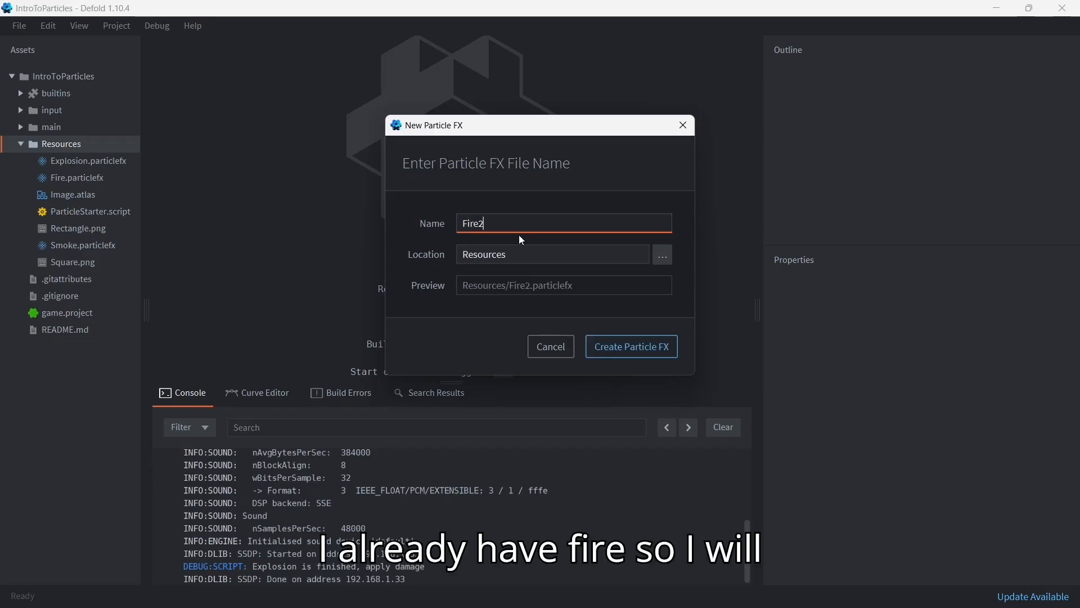
key("Return")
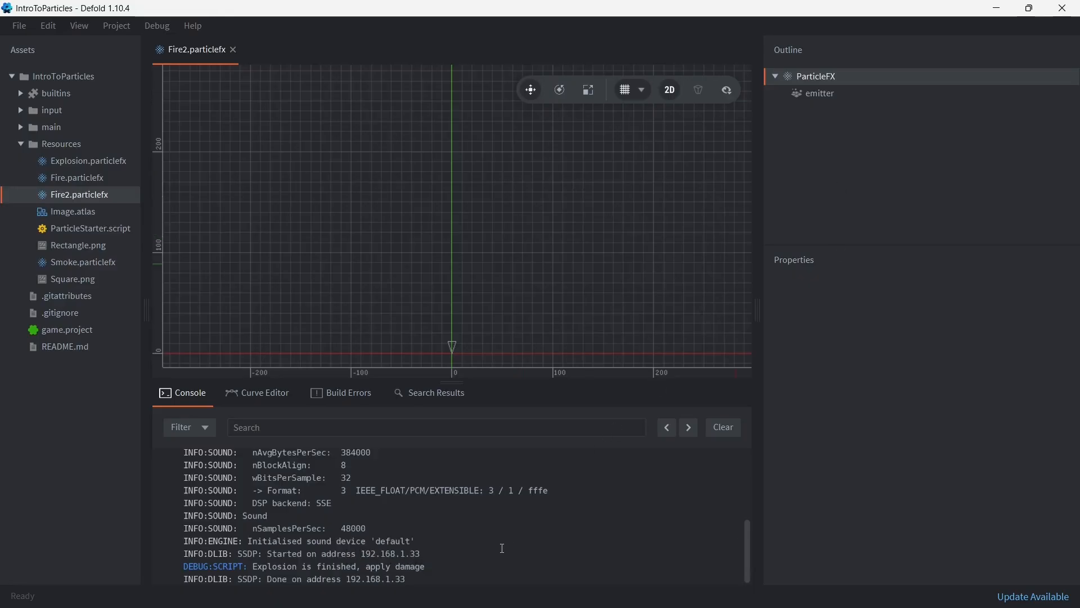
- Play the preview of the Fire2 particle effect to examine how its particles are emitted
left_click(837, 95)
left_click(842, 76)
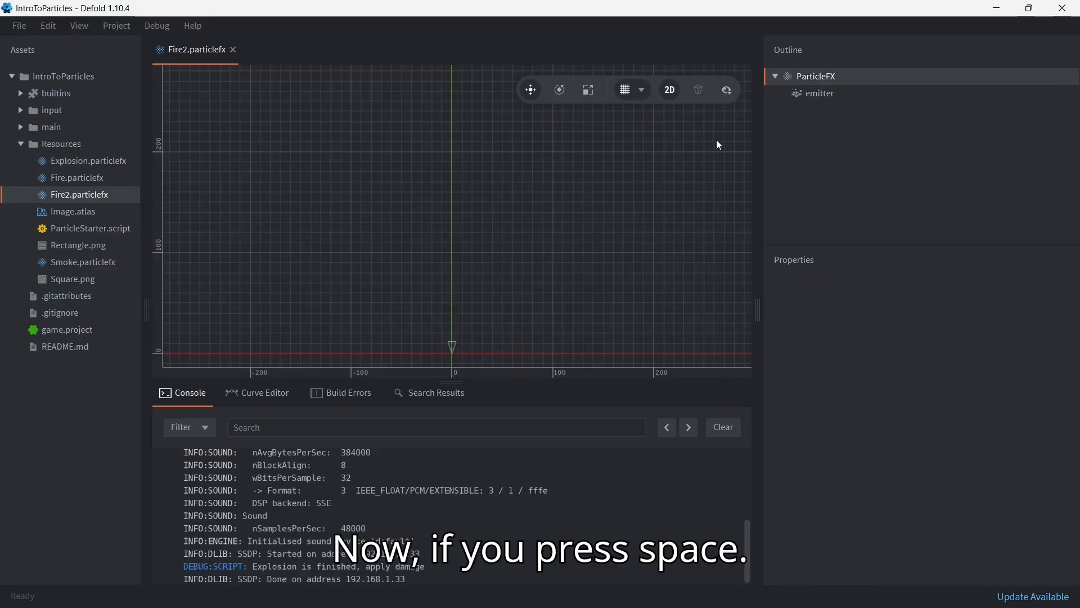
key("space")
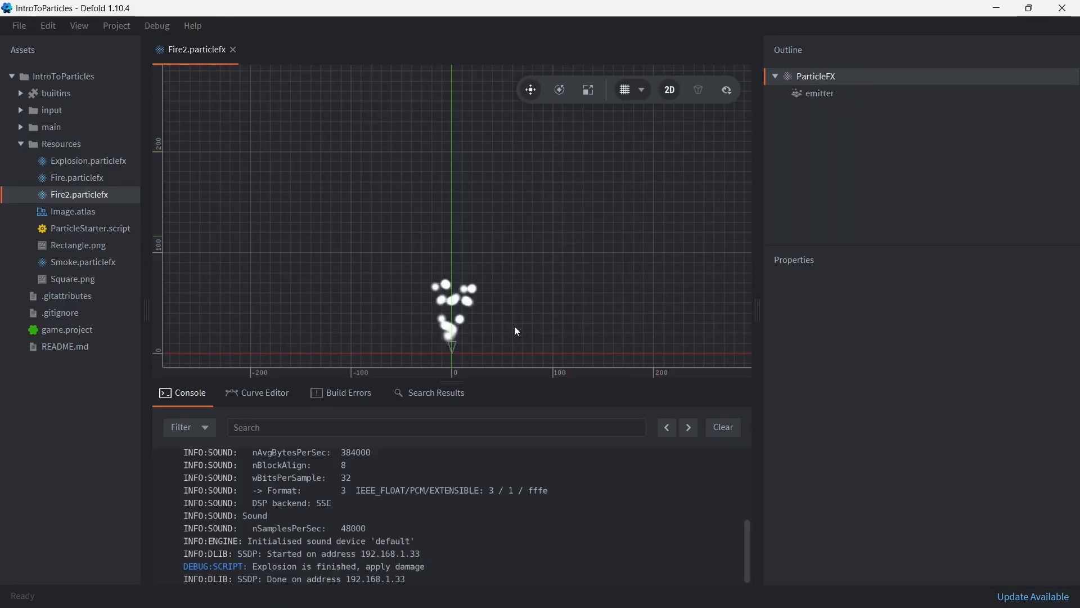
middle_click_drag(510, 322, 505, 300)
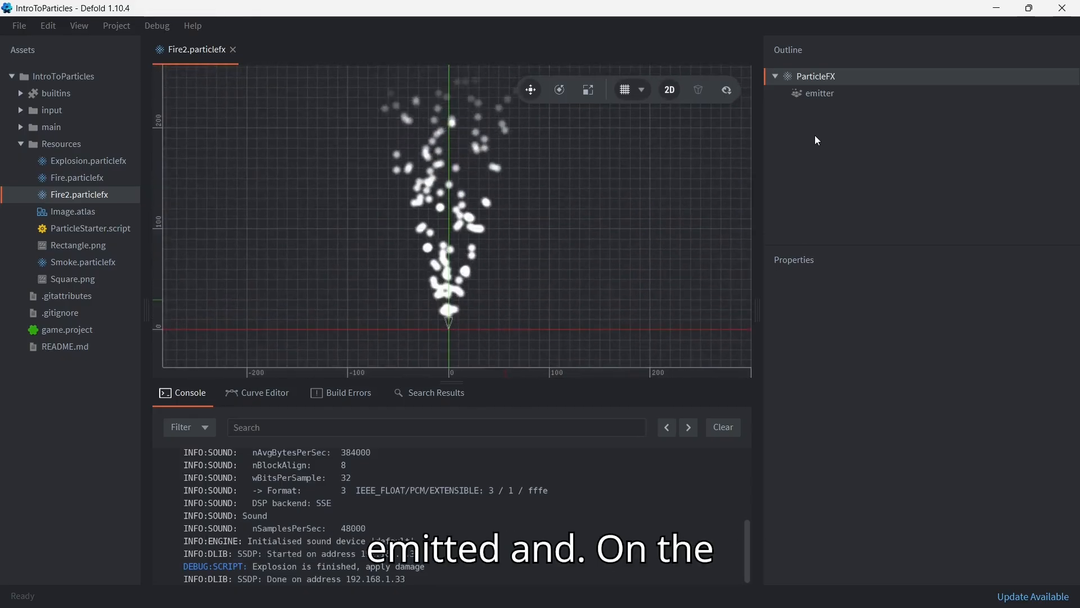
- Select the Fire2 emitter to review its properties and open Fire.particlefx alongside for reference
left_click(835, 94)
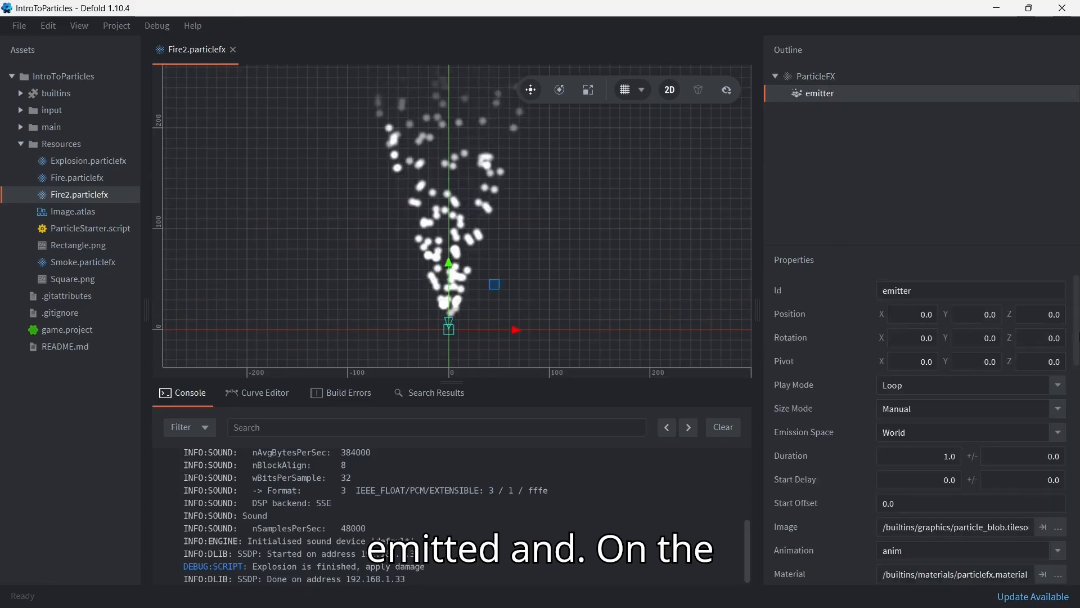
left_click_drag(1078, 330, 1073, 545)
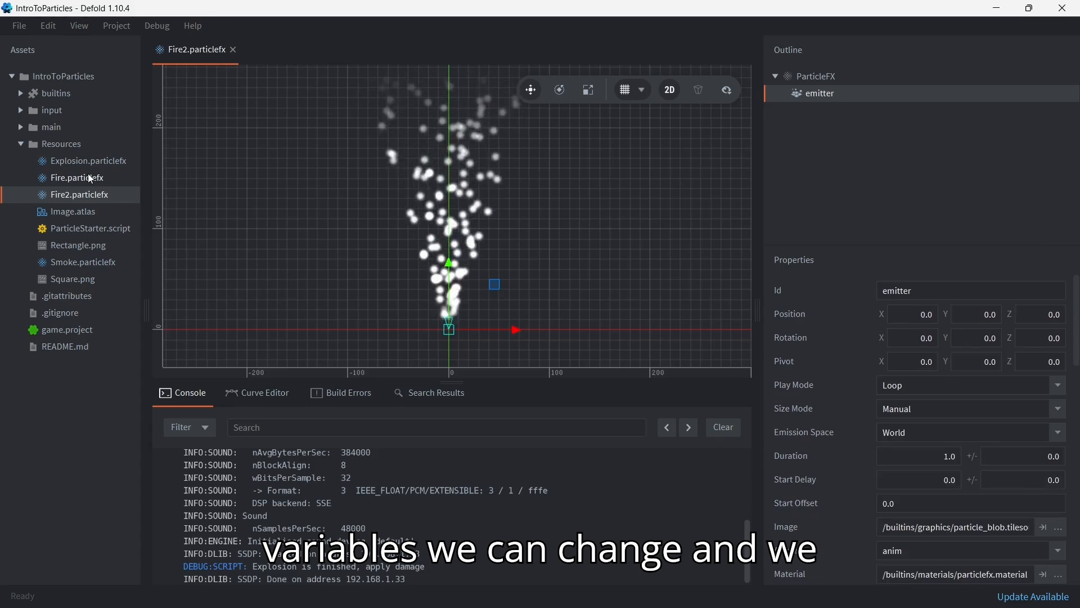
double_click(87, 176)
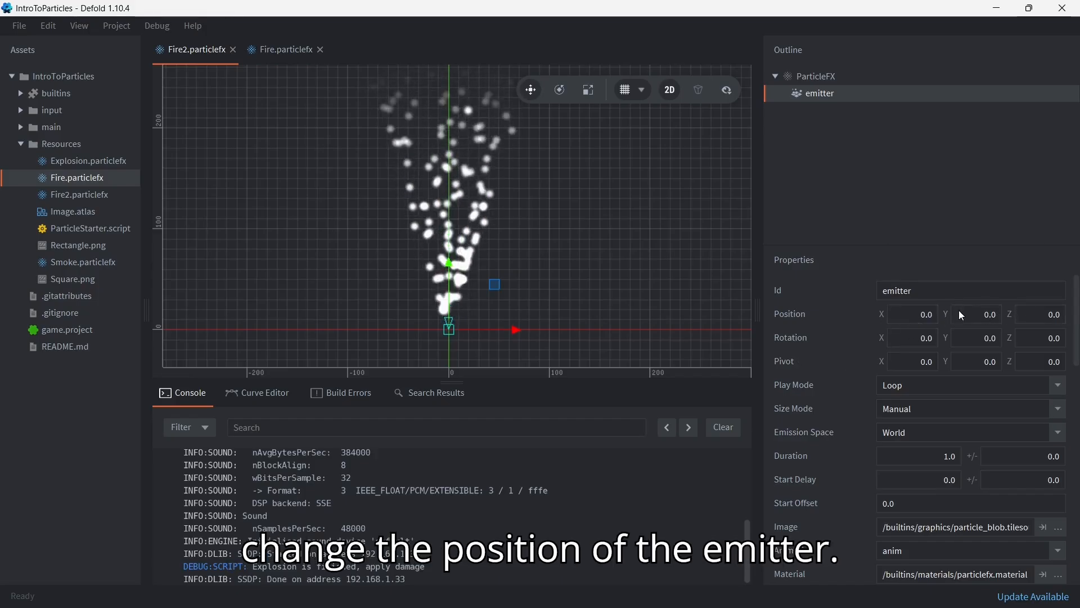
- Try moving the emitter up to about Y 115 and rotating it to 21 around Z, undoing each change
left_click_drag(961, 315, 1013, 144)
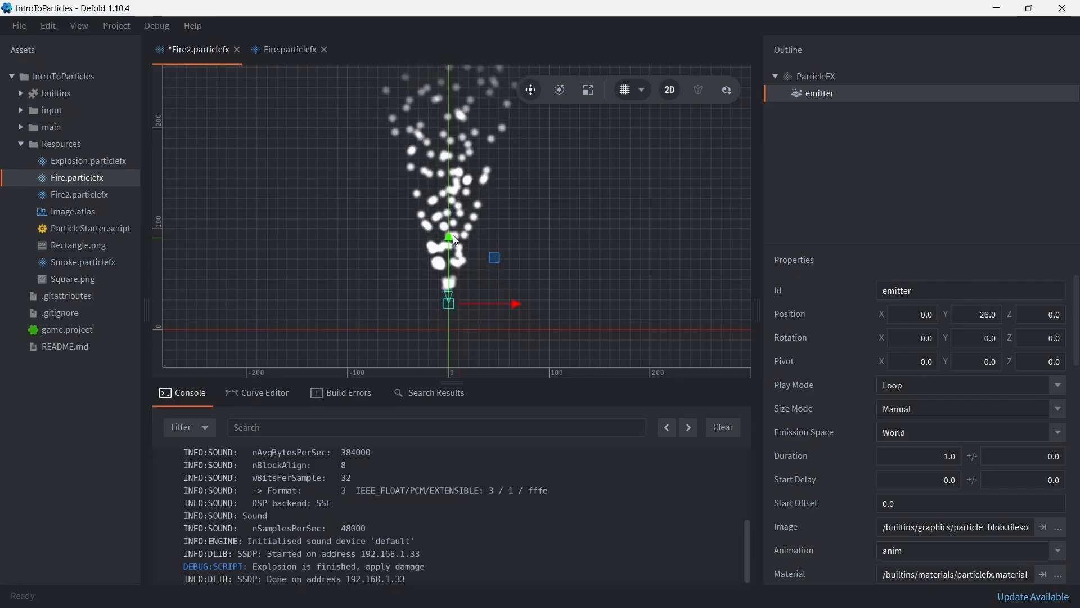
left_click_drag(456, 241, 491, 146)
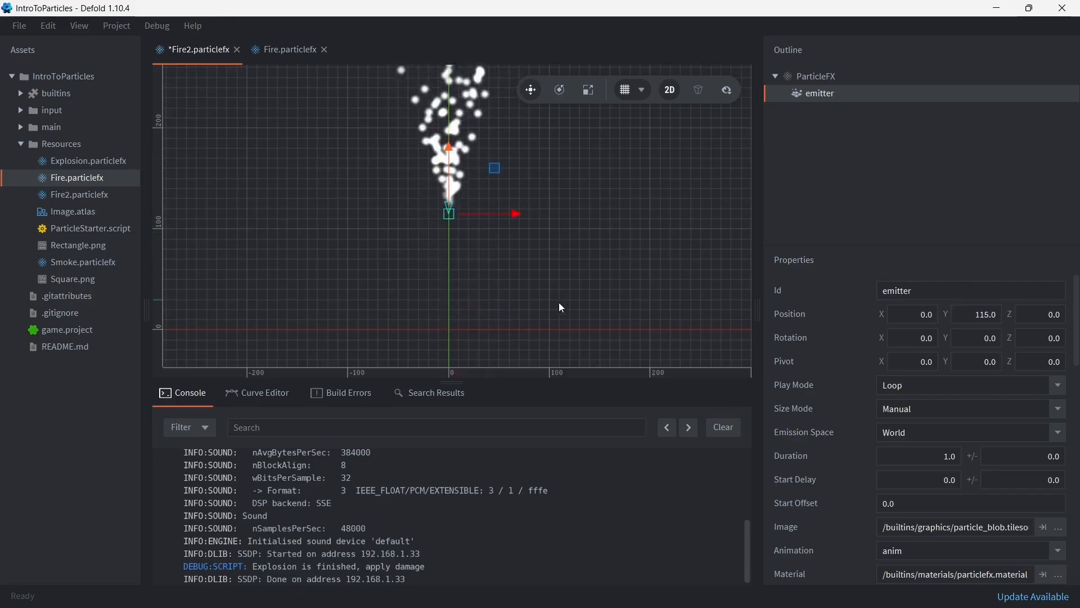
key("ctrl+z")
key("ctrl+z")
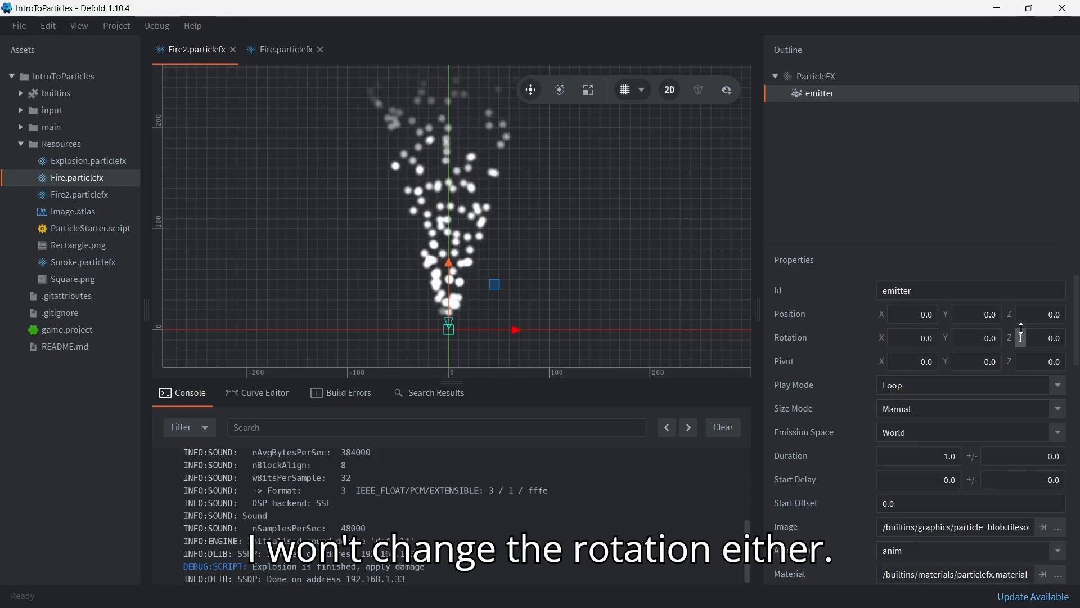
left_click_drag(1021, 338, 1021, 305)
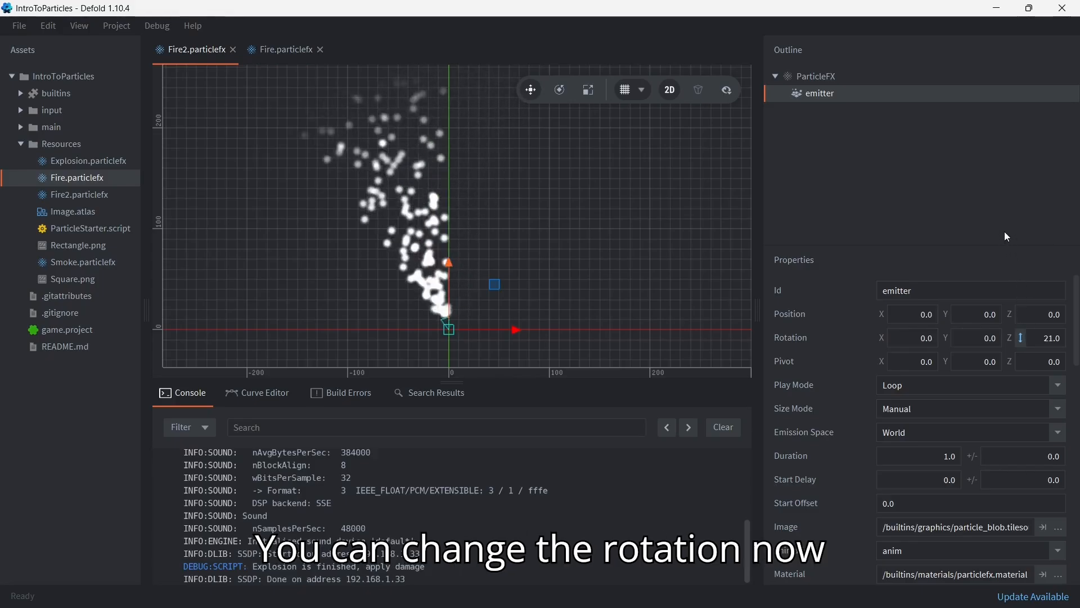
key("ctrl+z")
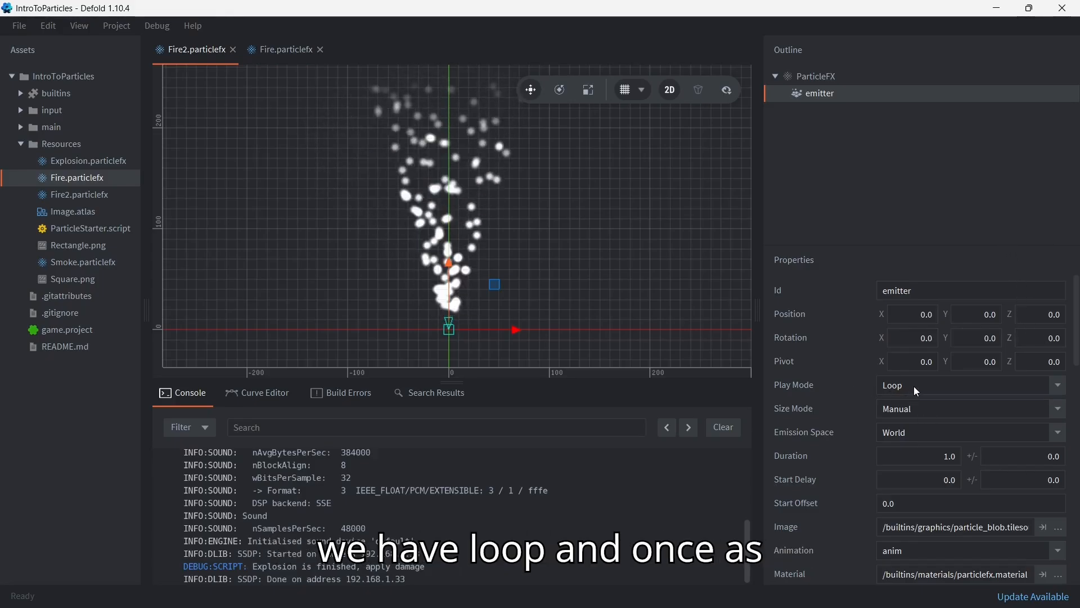
- Test the emitter's Once play mode, build and run the project, and set the play mode back to Loop
left_click(916, 389)
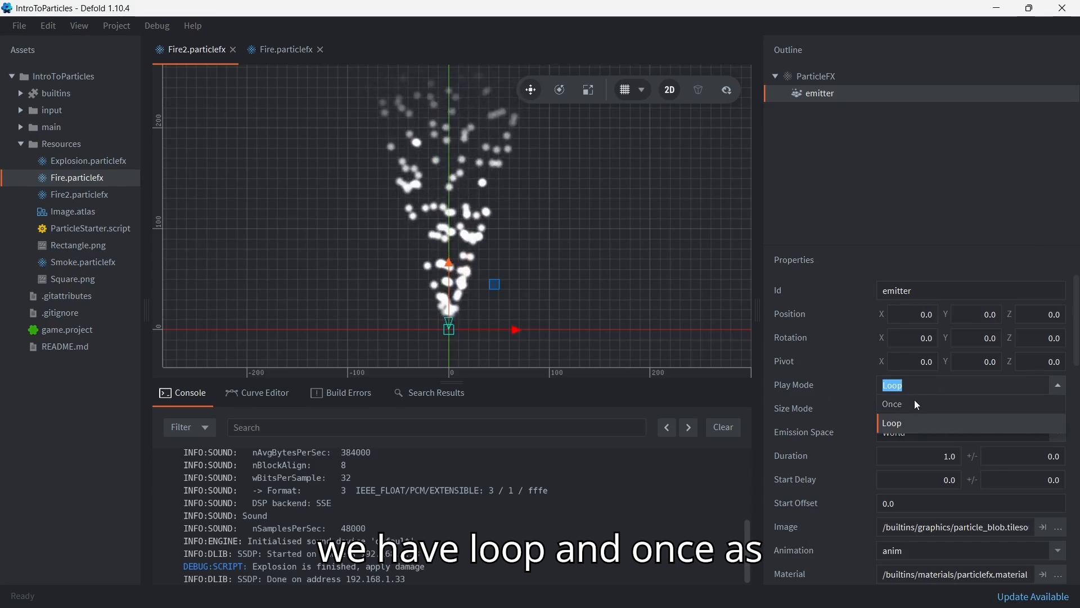
left_click(906, 404)
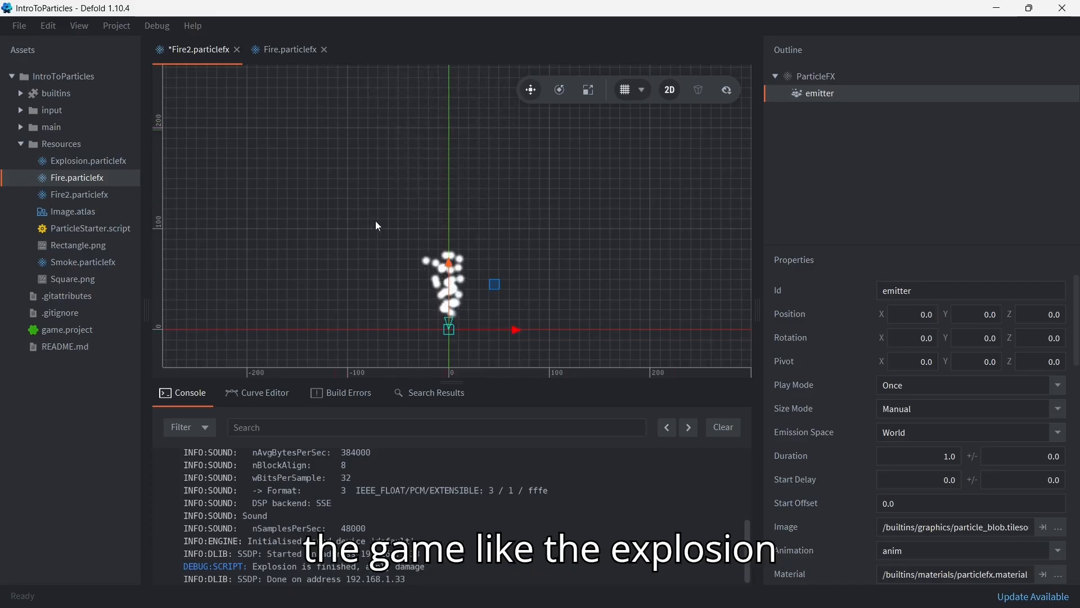
key("ctrl+b")
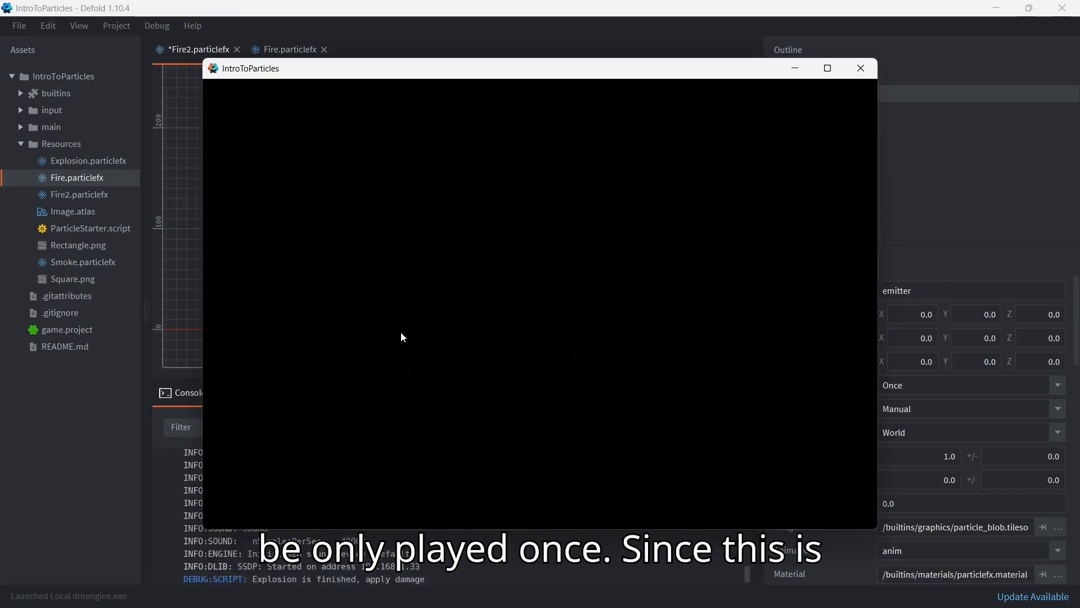
left_click(861, 68)
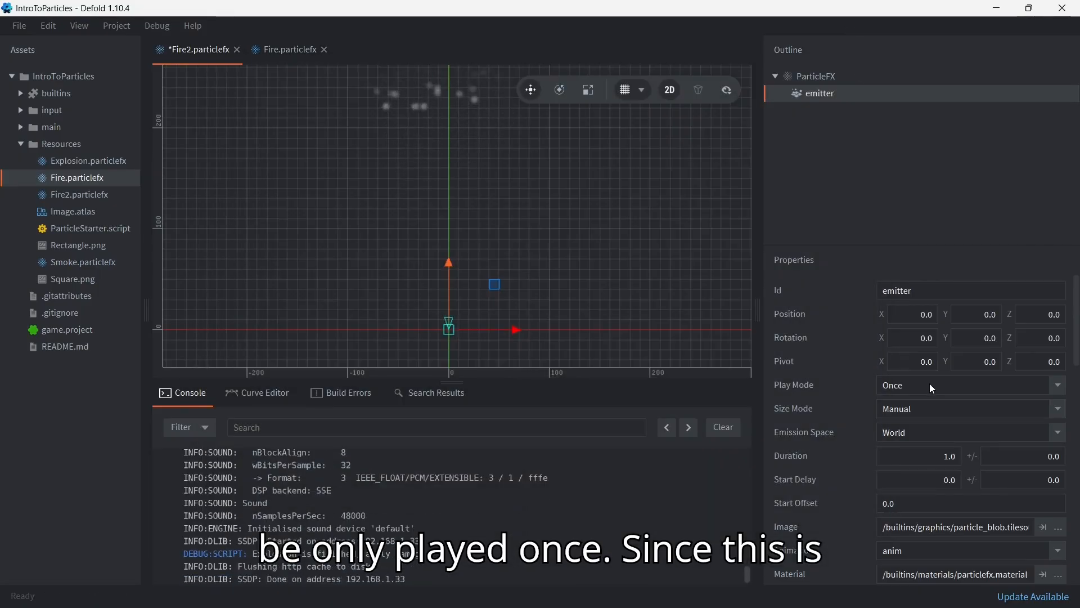
left_click(929, 383)
left_click(927, 423)
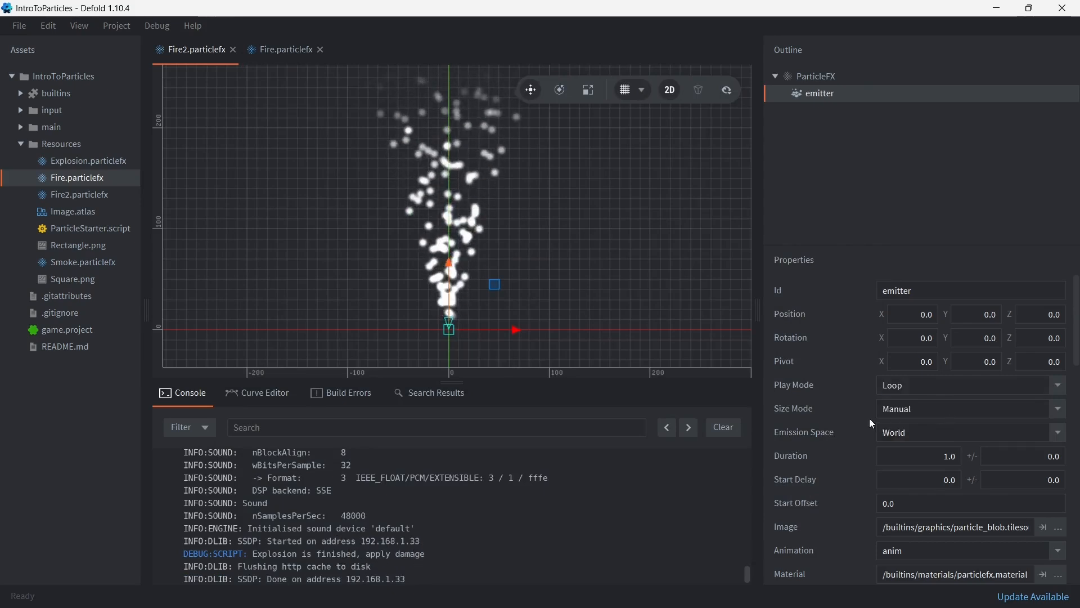
- Choose Manual as the emitter's size mode and view the available emission space options
left_click(955, 410)
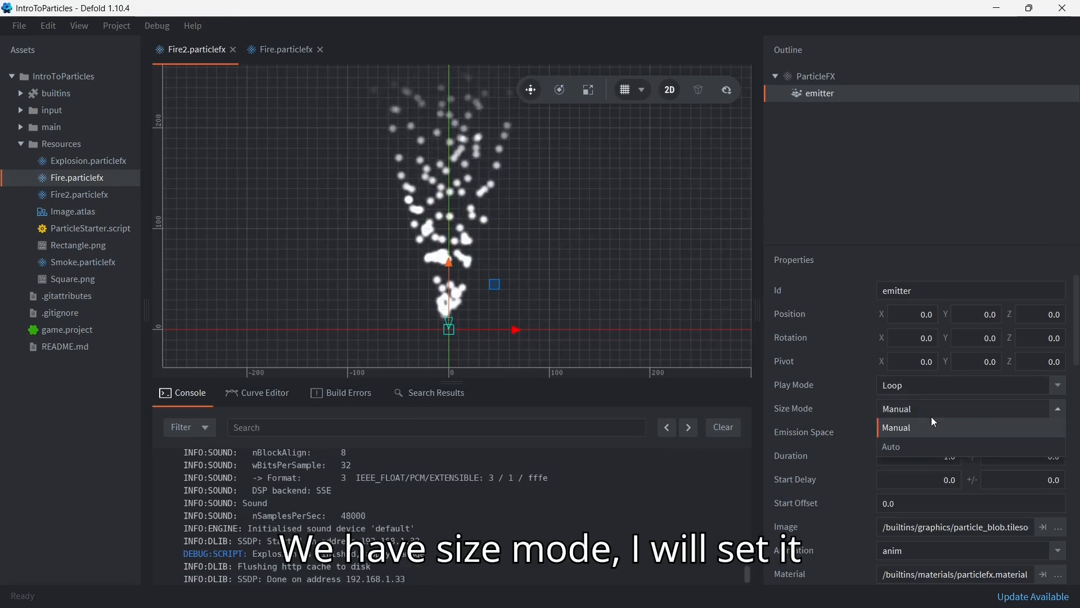
left_click(878, 427)
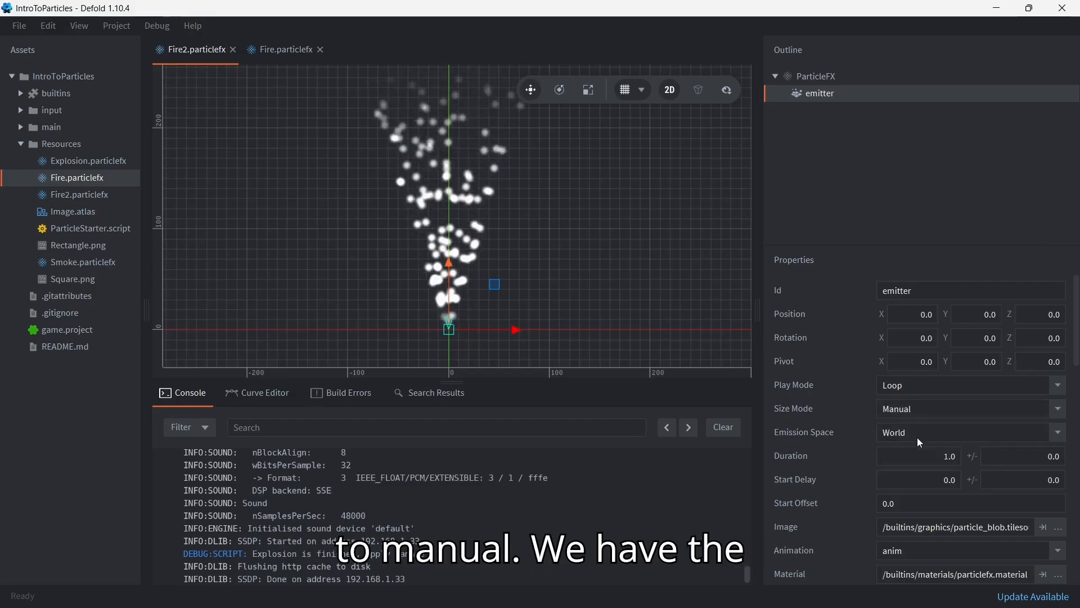
left_click(911, 433)
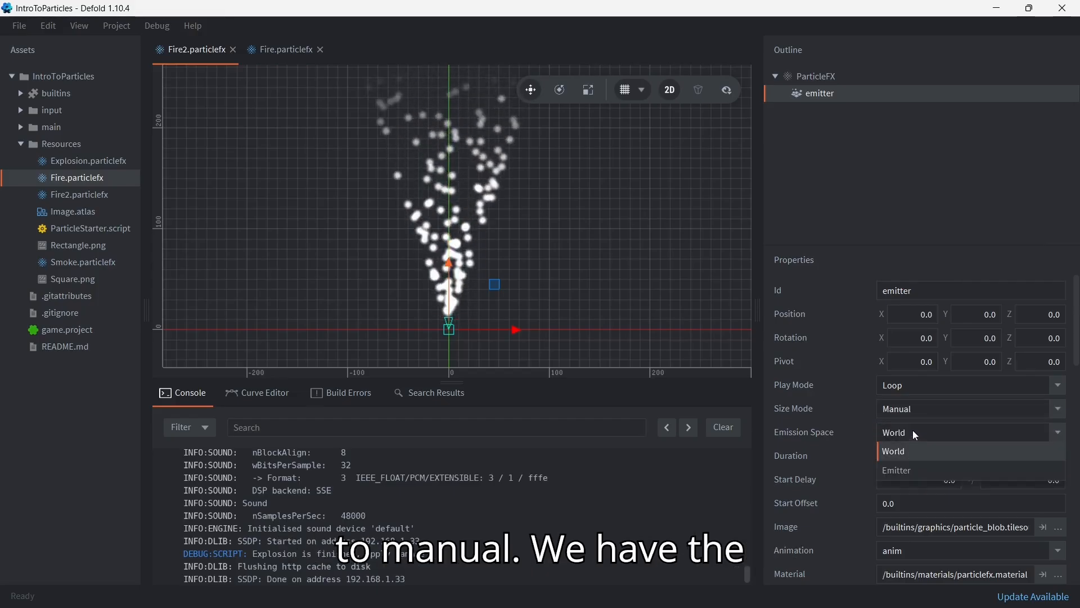
left_click(491, 245)
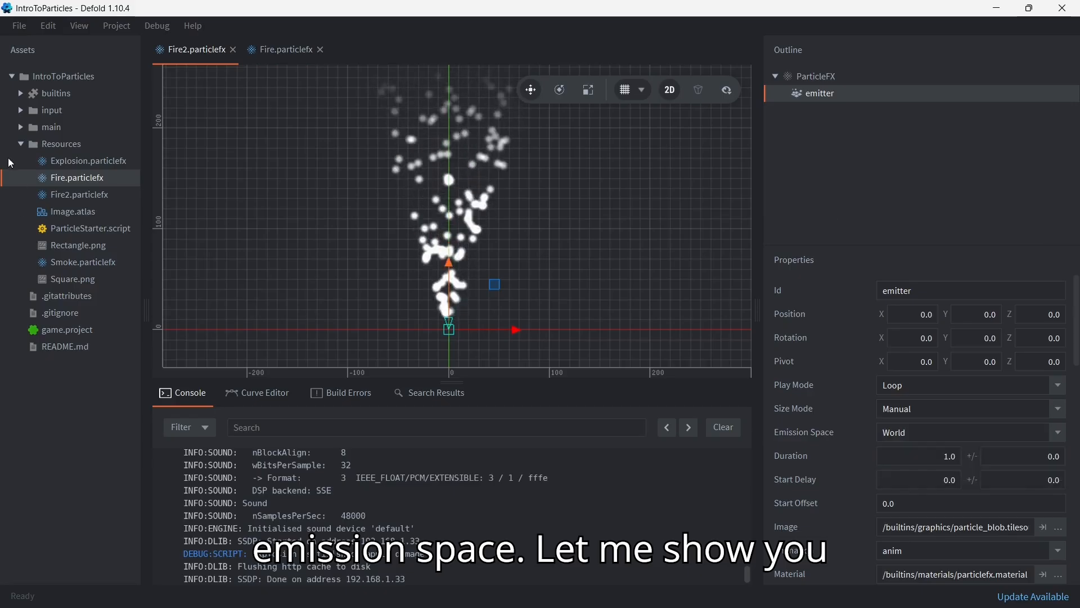
- Open main.collection from the main folder and select the Fire particle effect under ParticleParent
left_click(21, 125)
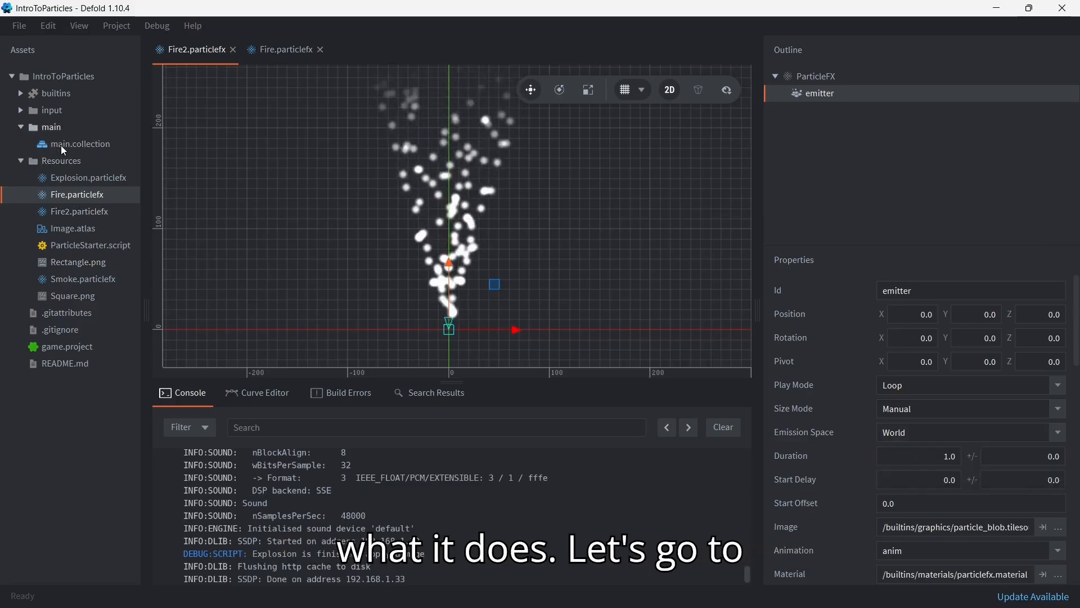
left_click(62, 145)
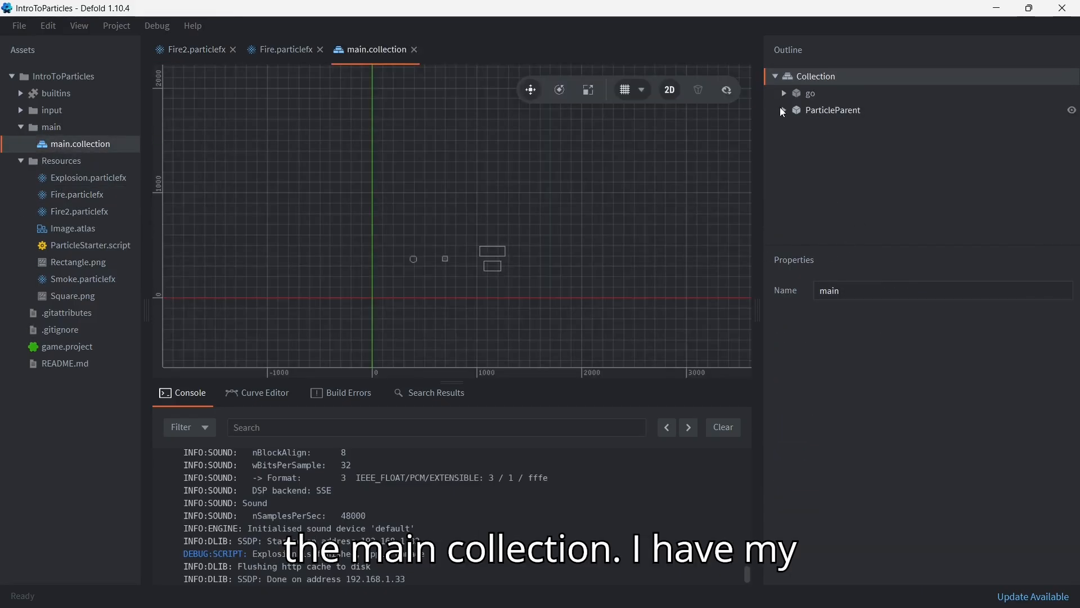
left_click(784, 109)
left_click(872, 145)
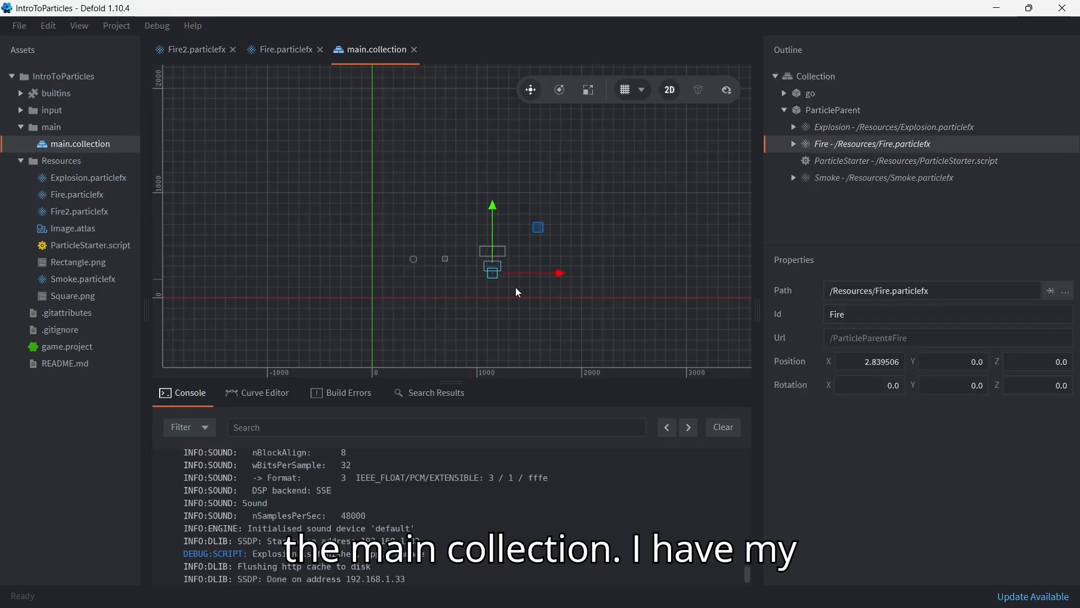
- Preview the Fire effect with World emission space and try moving it along X to about 42, undoing the move
scroll(507, 286, "up", 10)
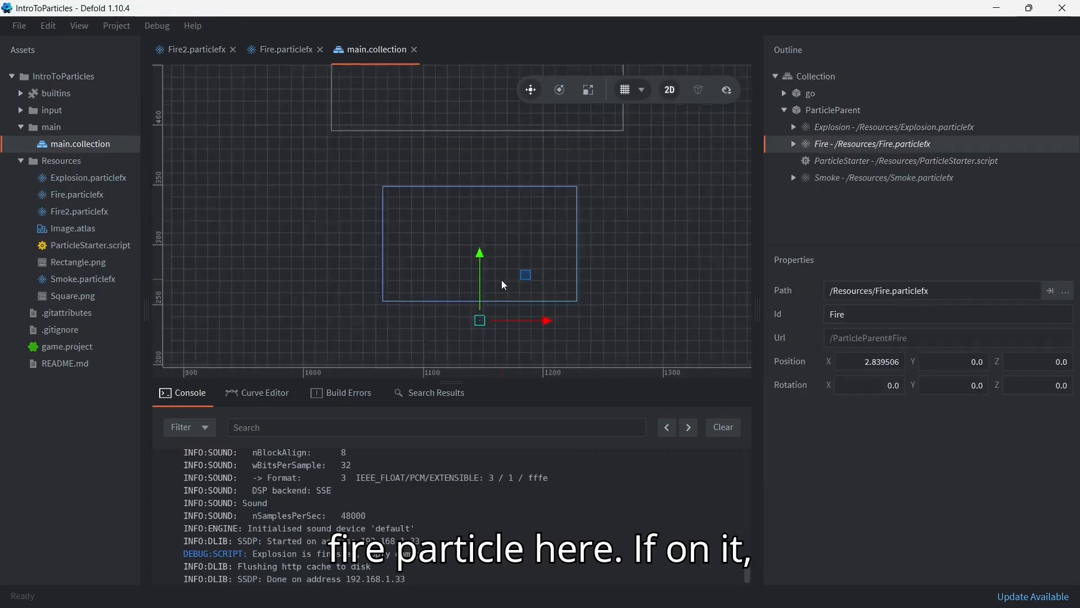
scroll(504, 285, "down", 4)
key("space")
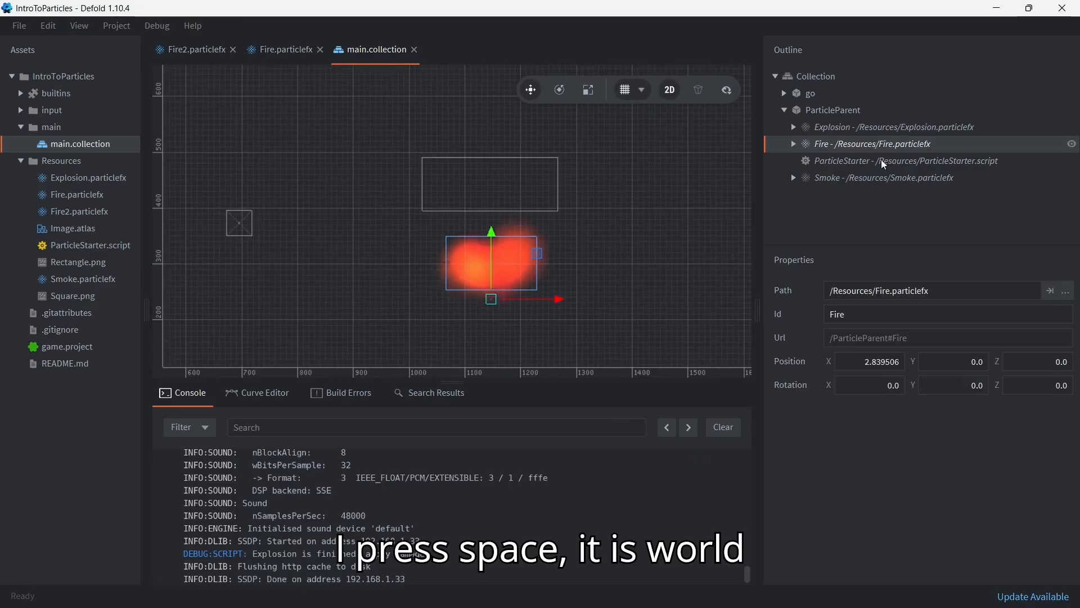
scroll(599, 261, "down", 2)
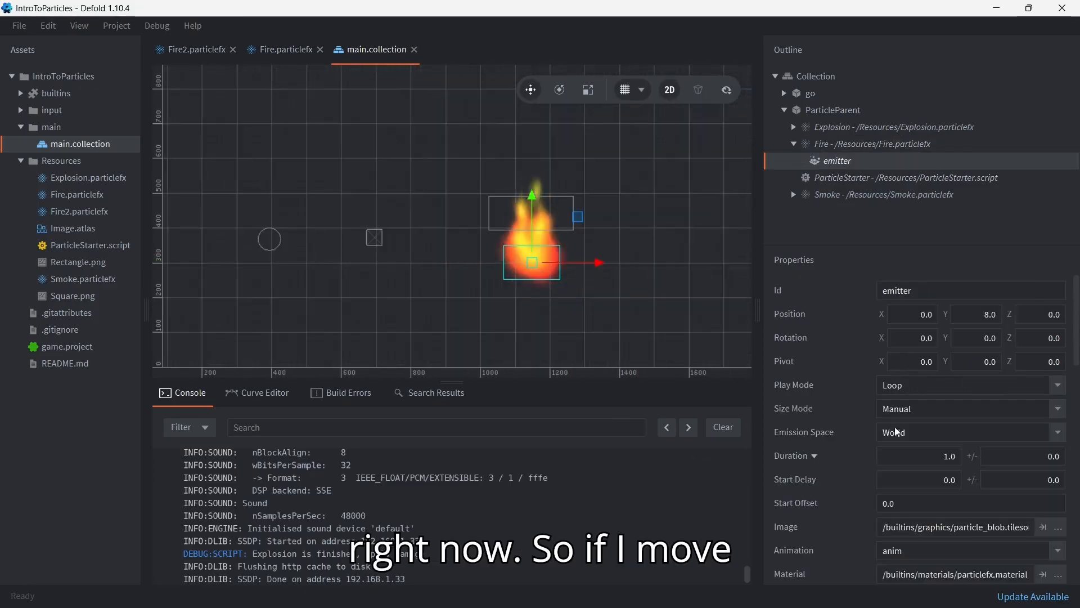
left_click(880, 144)
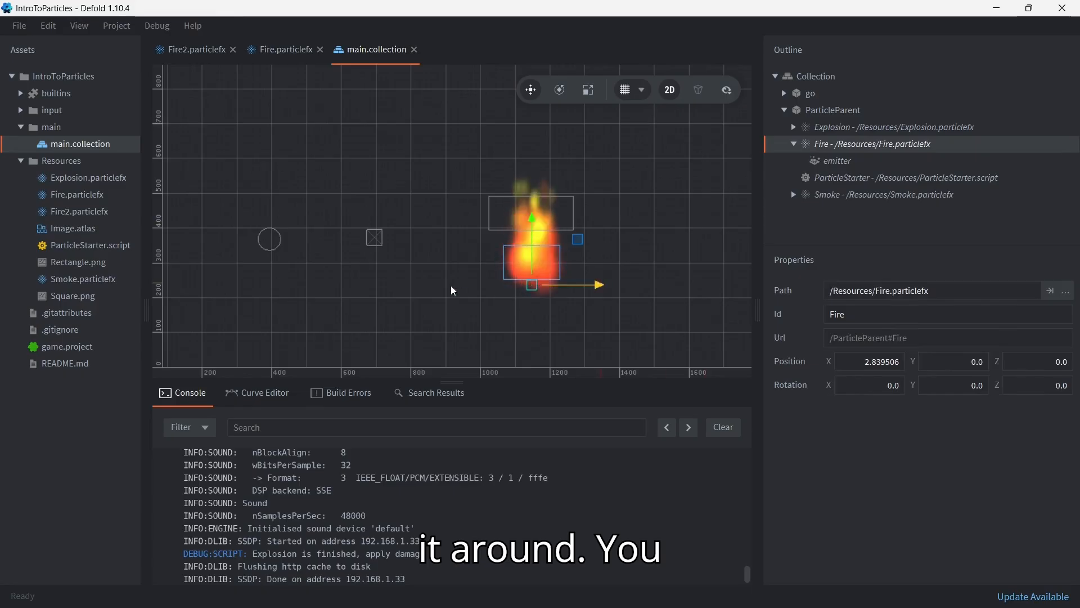
left_click_drag(353, 289, 702, 298)
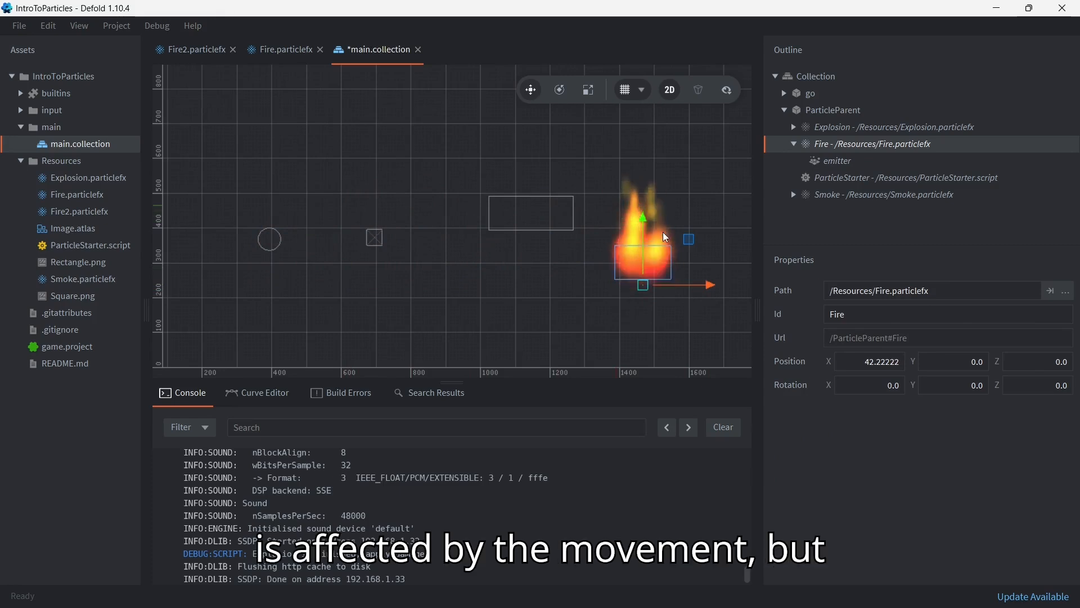
- Try the Emitter emission space on Fire's emitter by moving the effect along X, and undo the changes
left_click(858, 167)
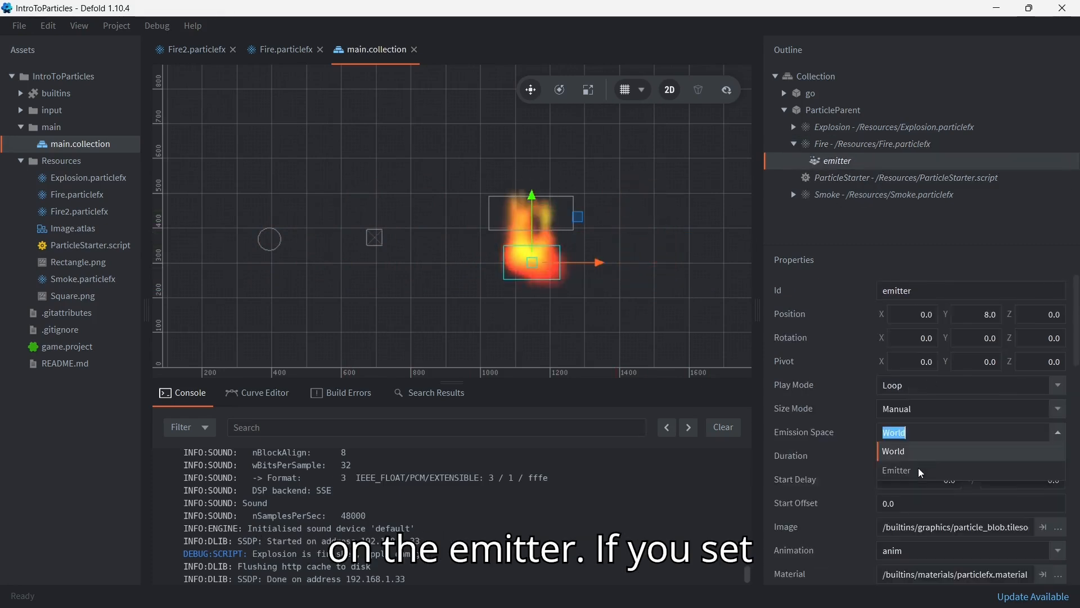
left_click(882, 146)
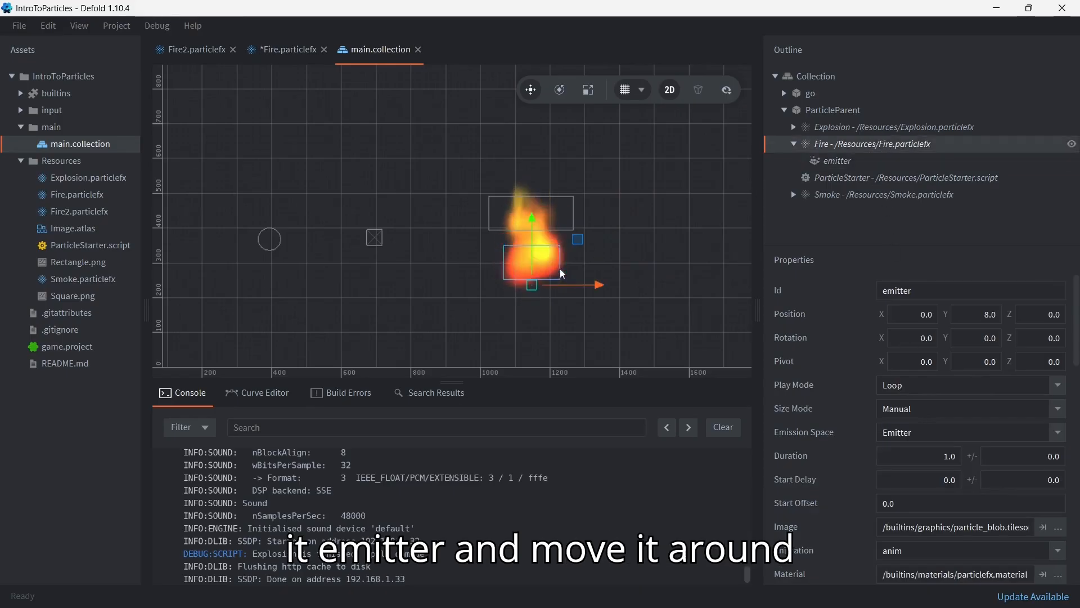
left_click_drag(496, 274, 579, 284)
key("ctrl+z")
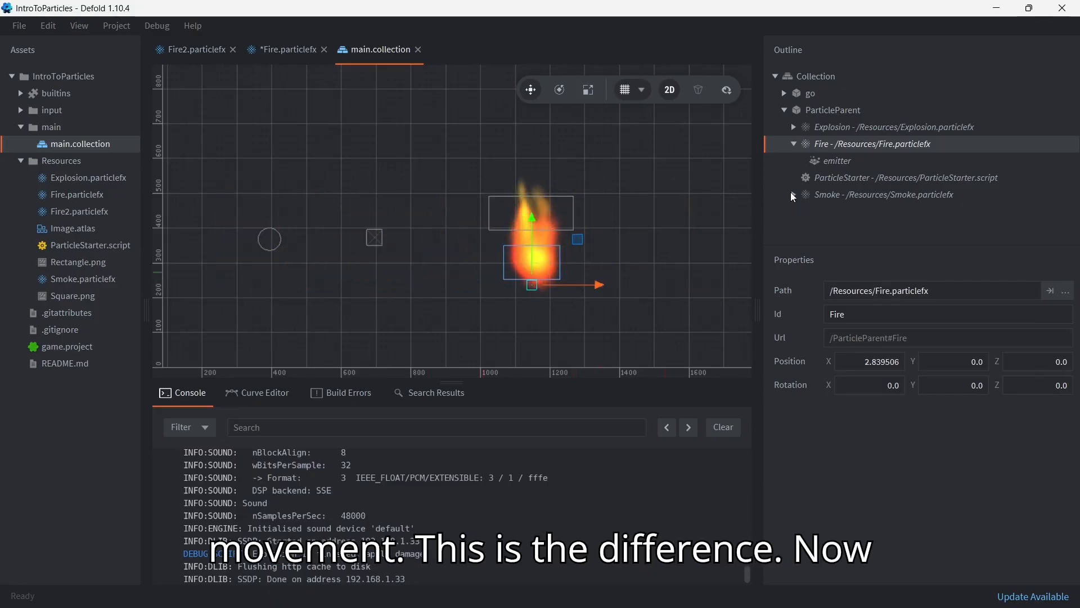
double_click(853, 163)
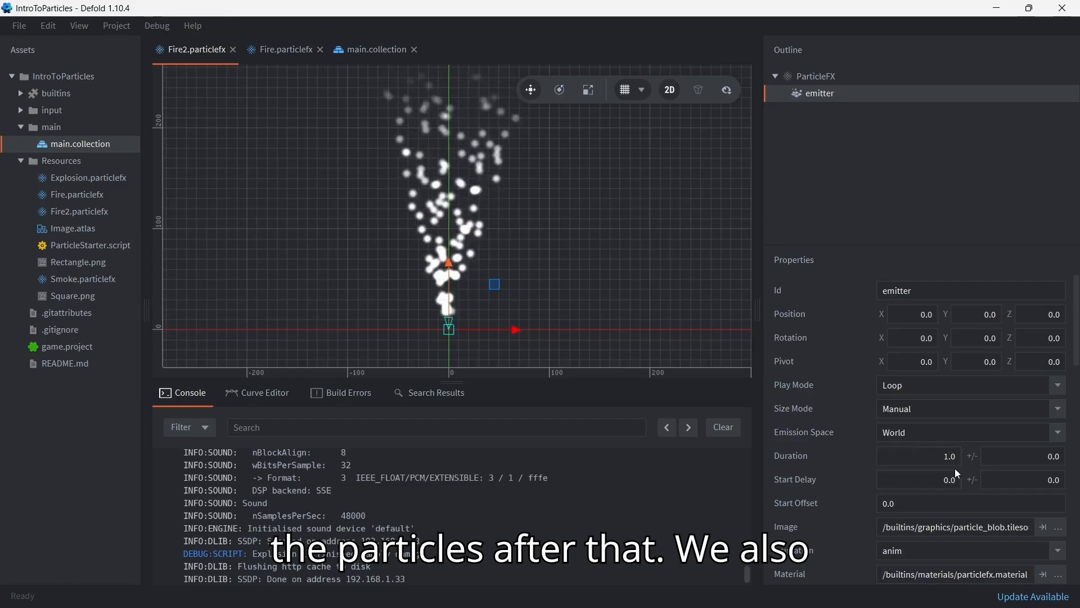
- Review the Fire2 emitter's duration and start delay properties, and build and run the project
scroll(833, 443, "down", 3)
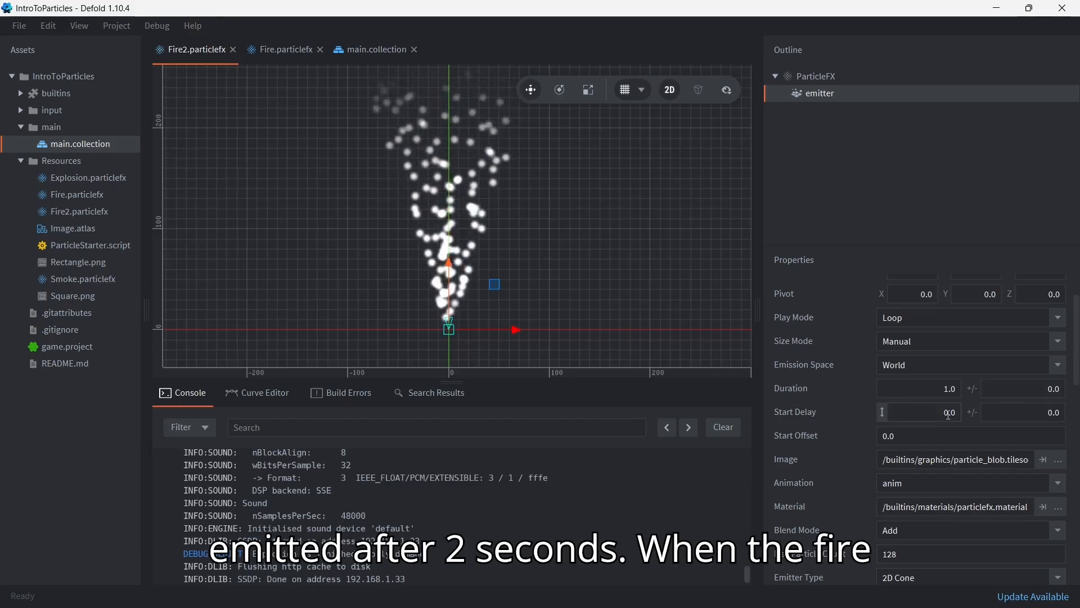
key("ctrl+b")
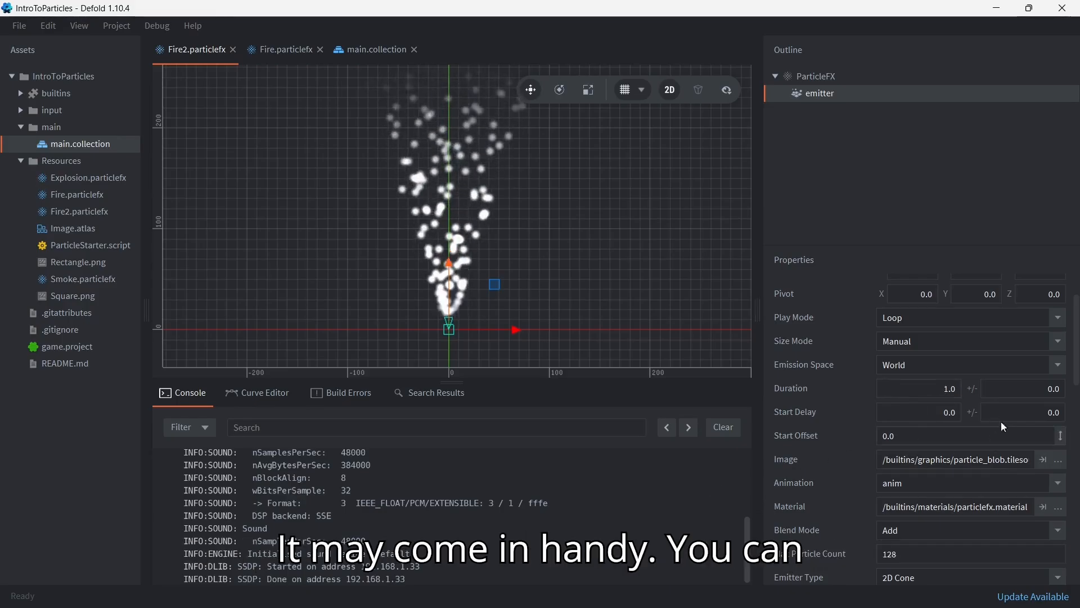
- View the image resources and animations available for the Fire2 emitter without changing either property
scroll(1007, 427, "down", 1)
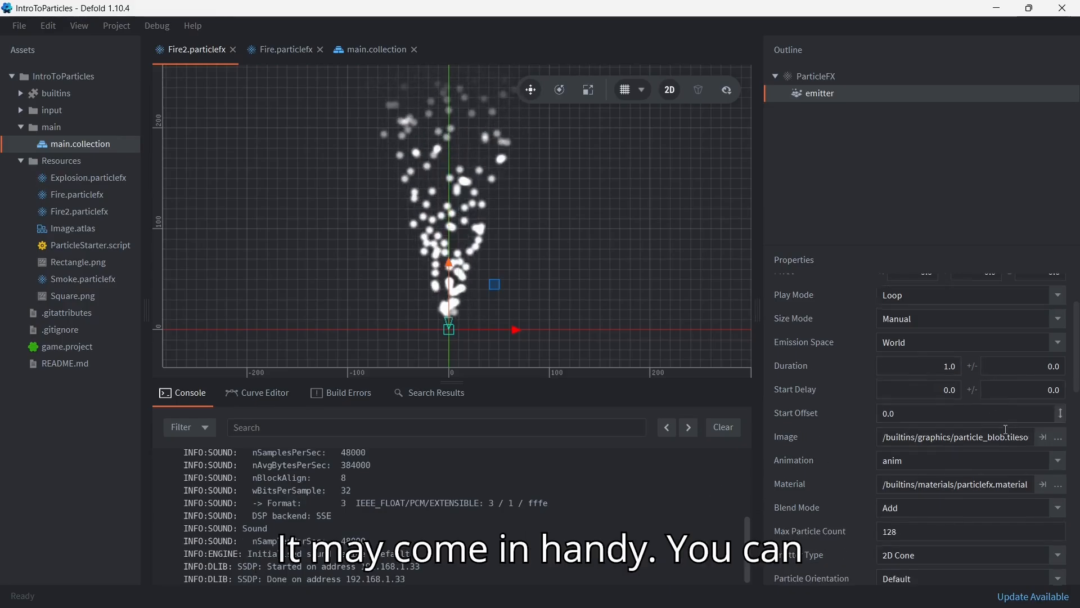
left_click(1059, 437)
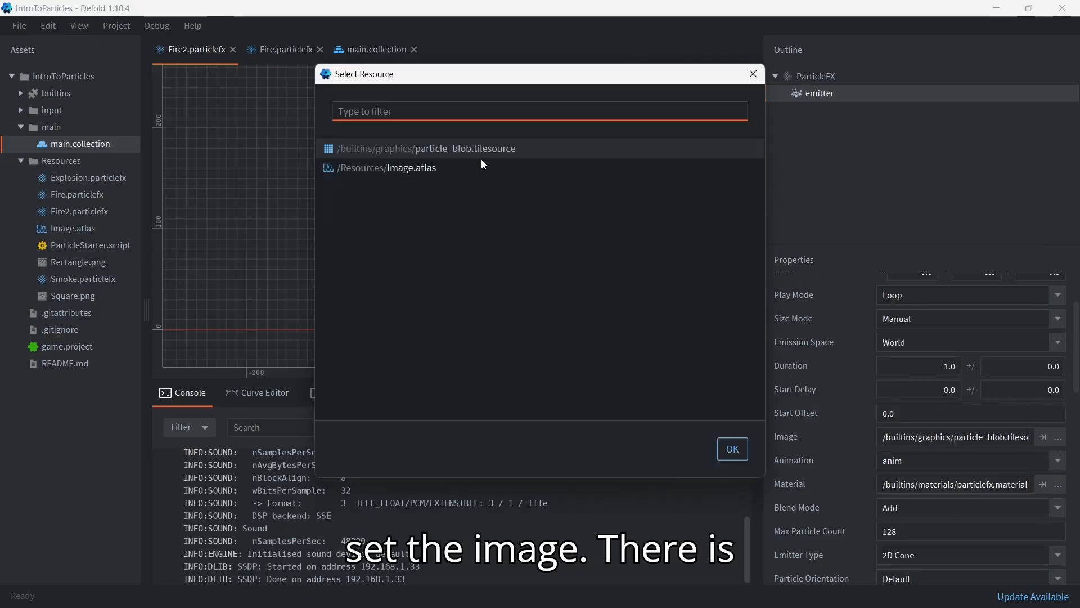
left_click(754, 74)
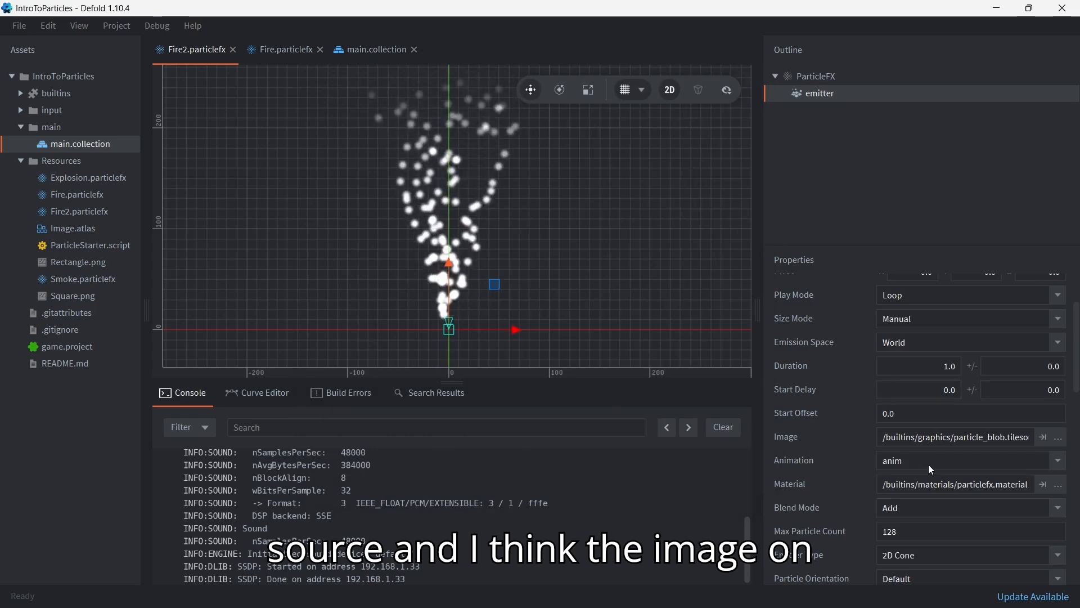
left_click(960, 464)
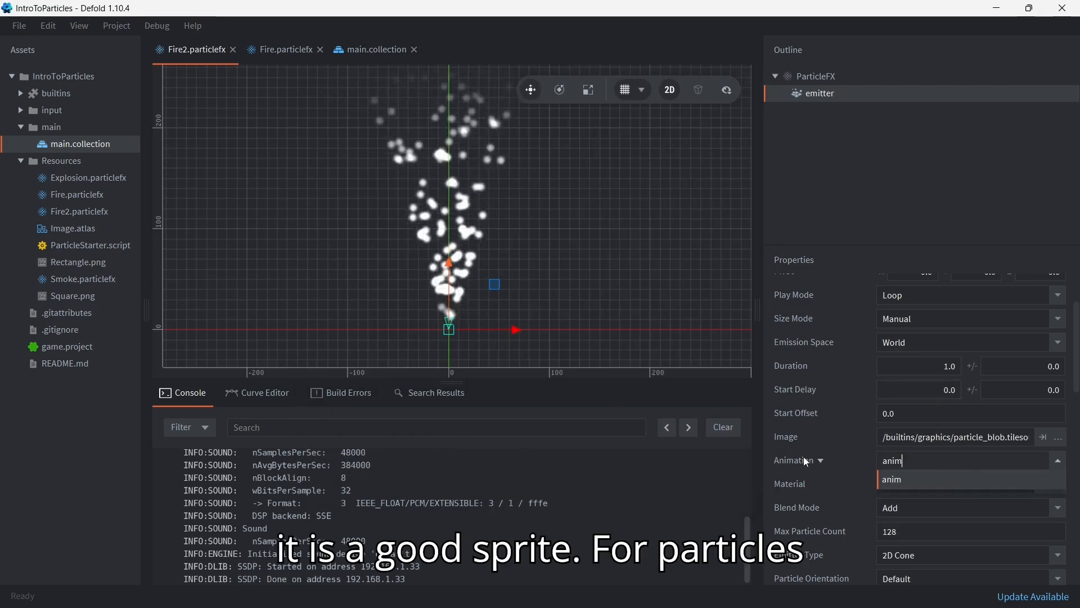
left_click(820, 454)
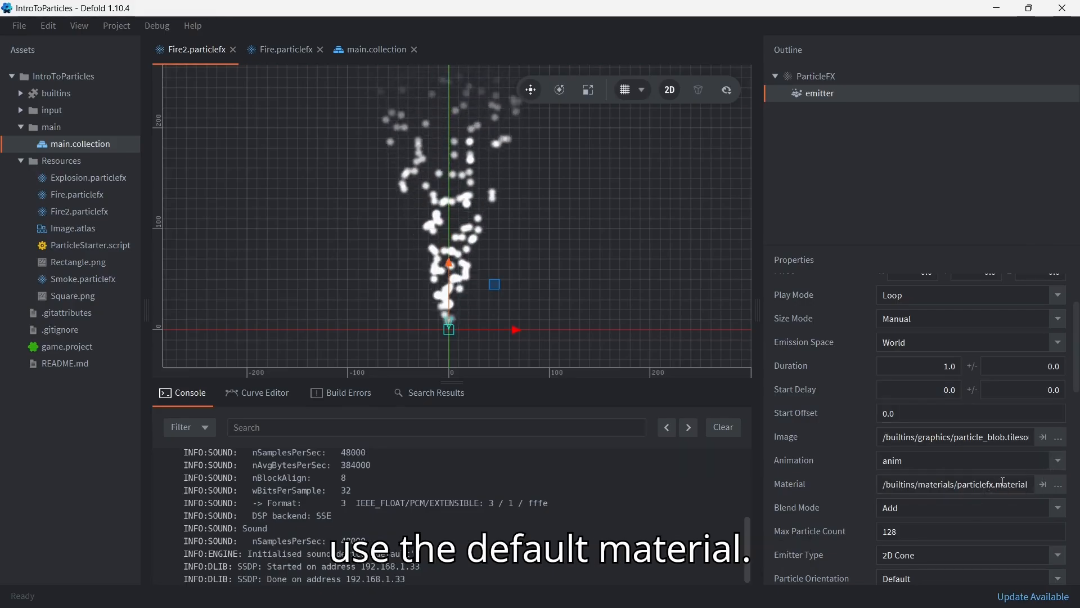
- Try maximum particle counts of 256 and 28 on the Fire2 emitter, and set the count back to 128
scroll(1001, 475, "down", 1)
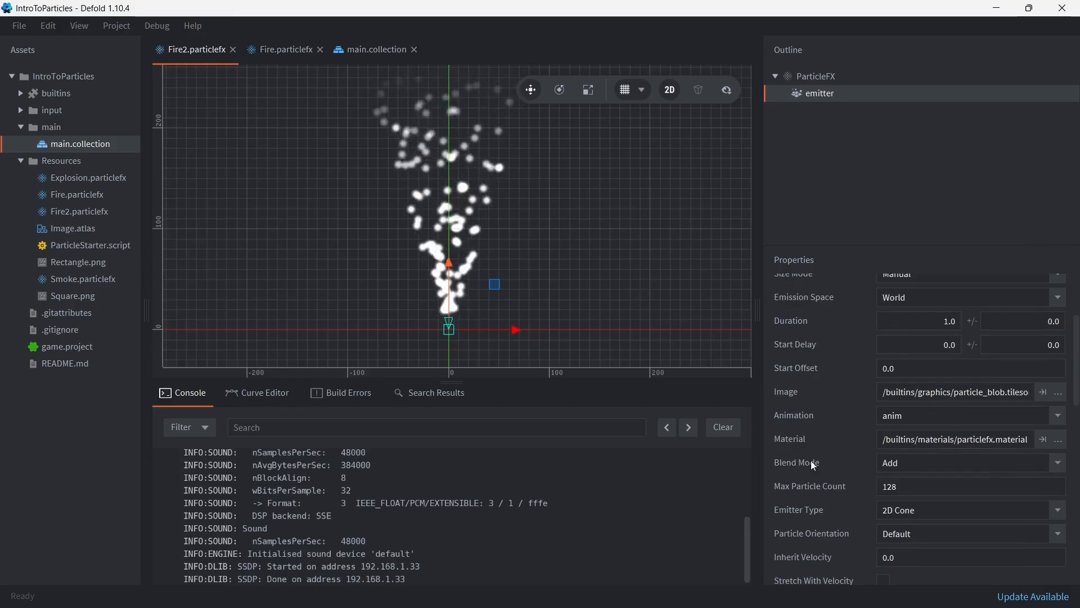
scroll(916, 461, "down", 1)
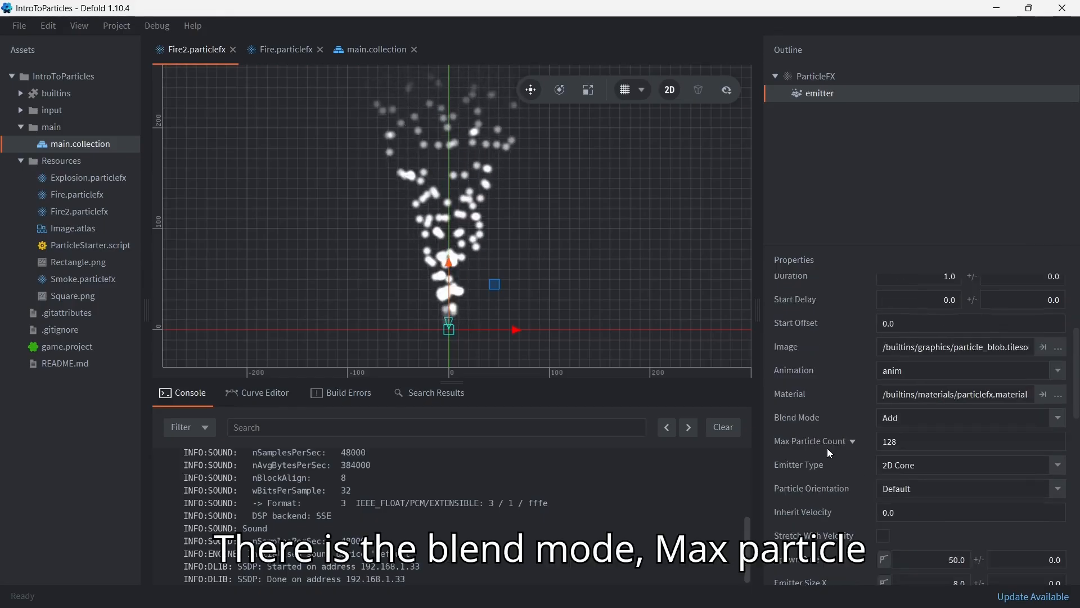
left_click(914, 438)
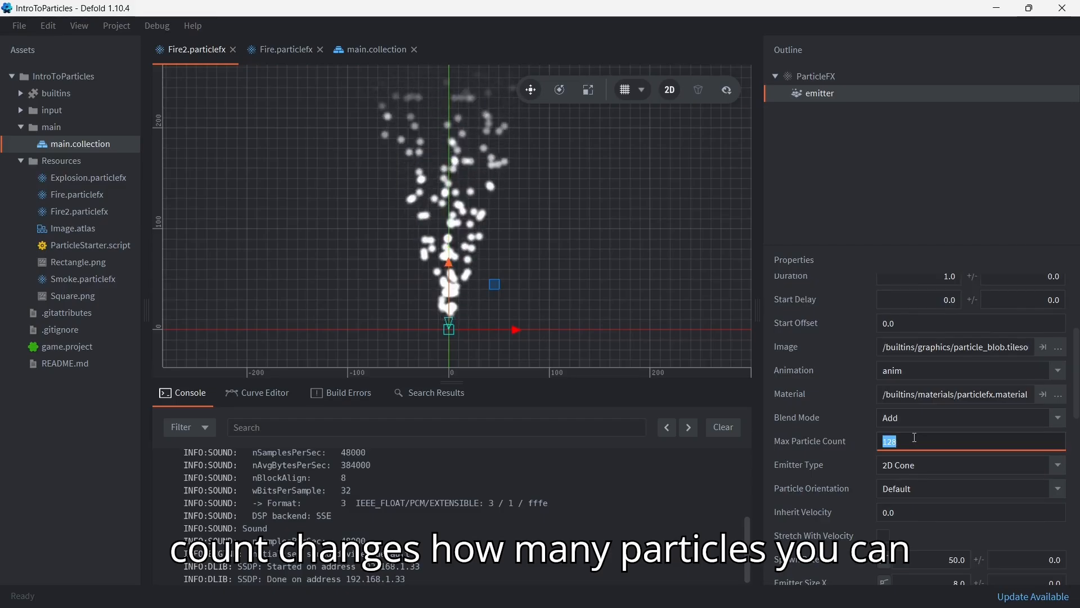
type("256")
key("Return")
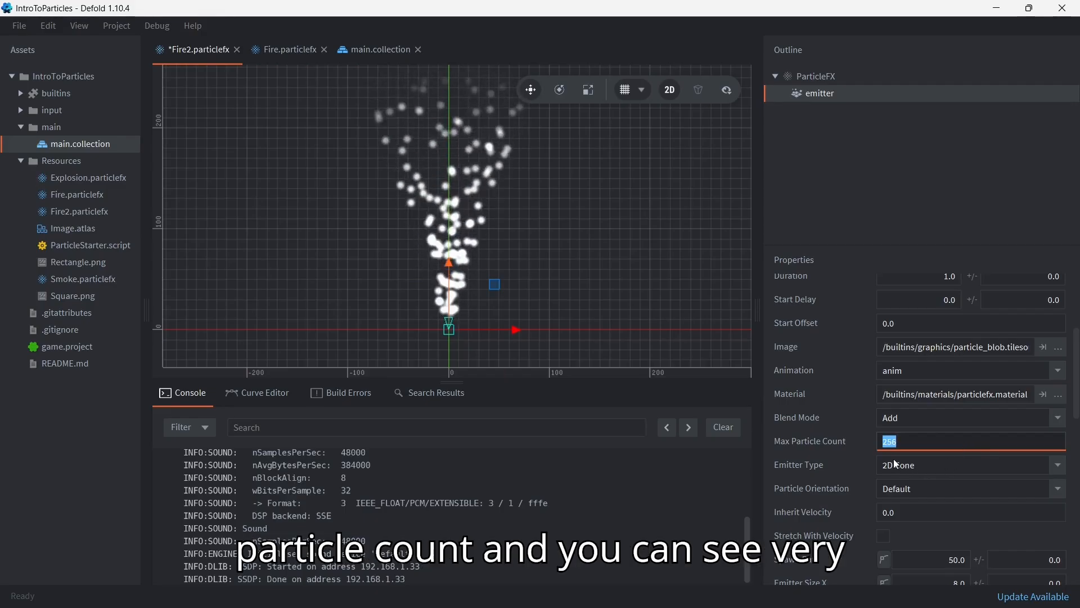
type("28")
key("Return")
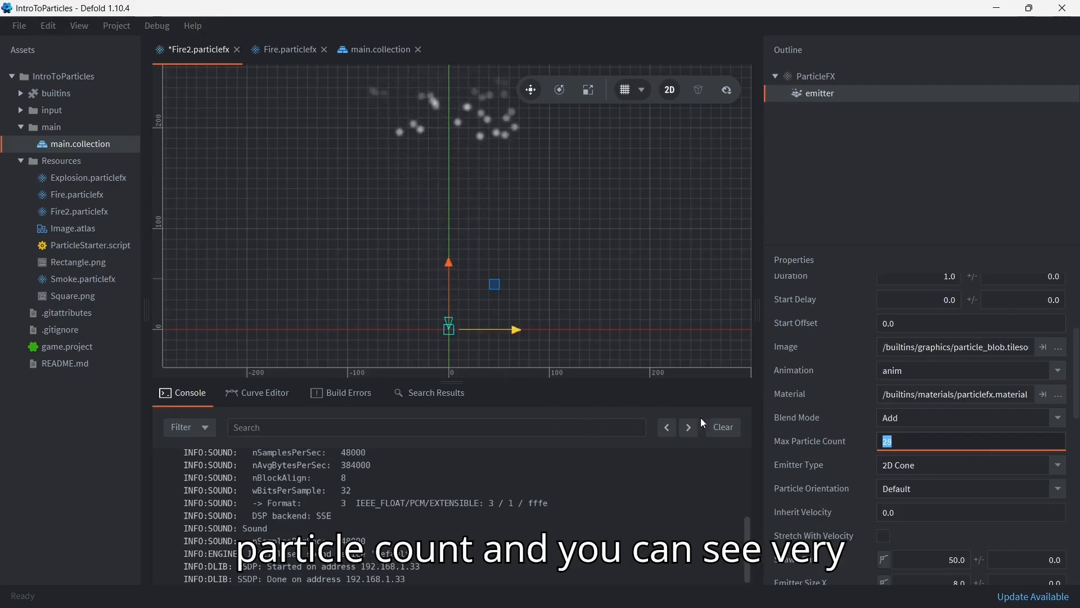
type("128")
key("Return")
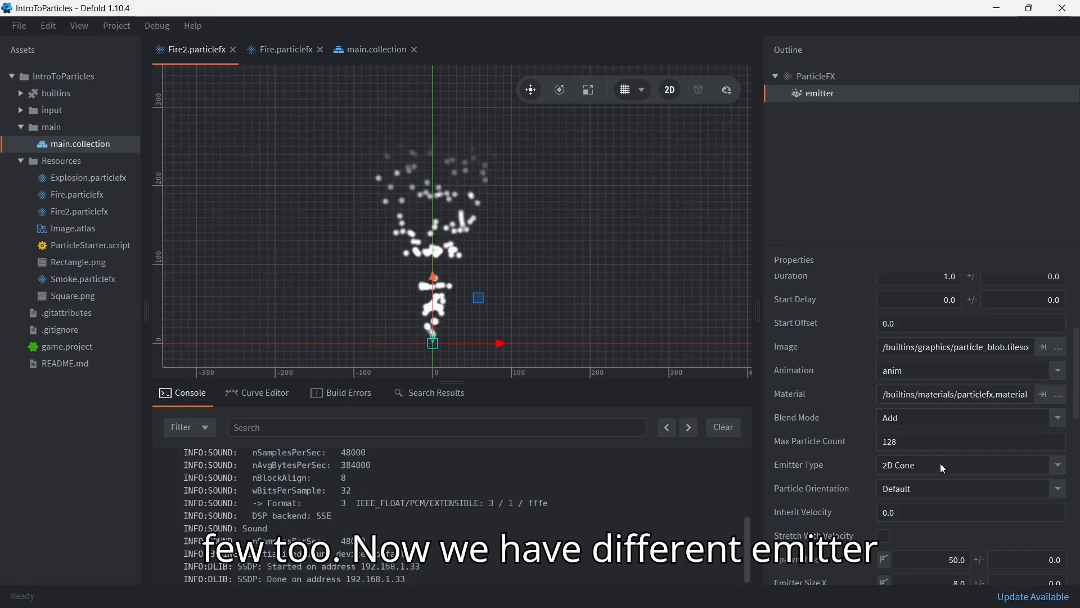
- Try the Circle emitter type, examine its emission pattern, and switch the type back to 2D Cone
left_click(943, 466)
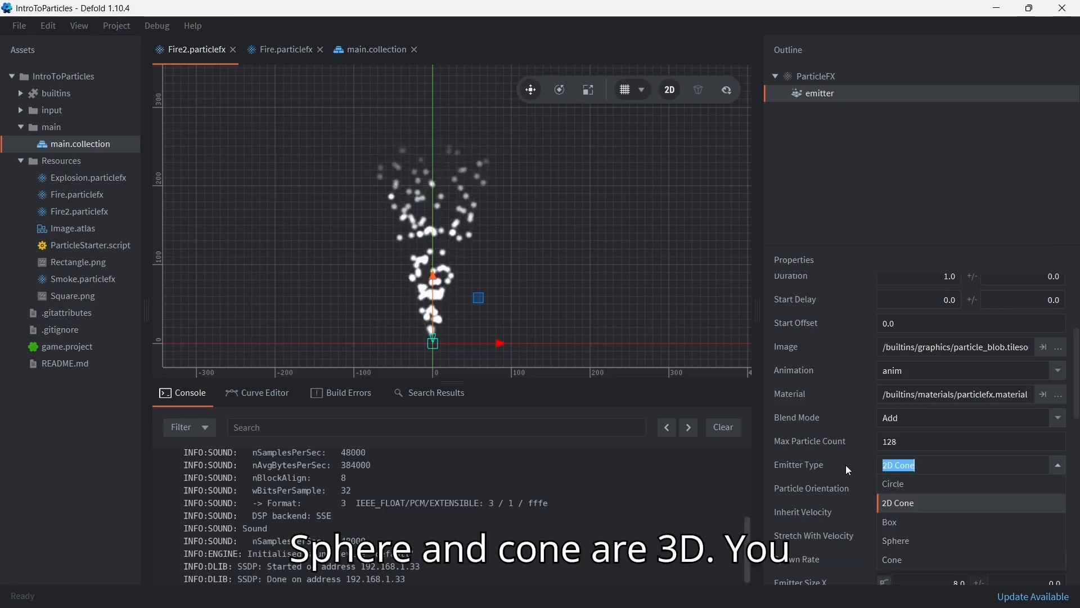
left_click(903, 485)
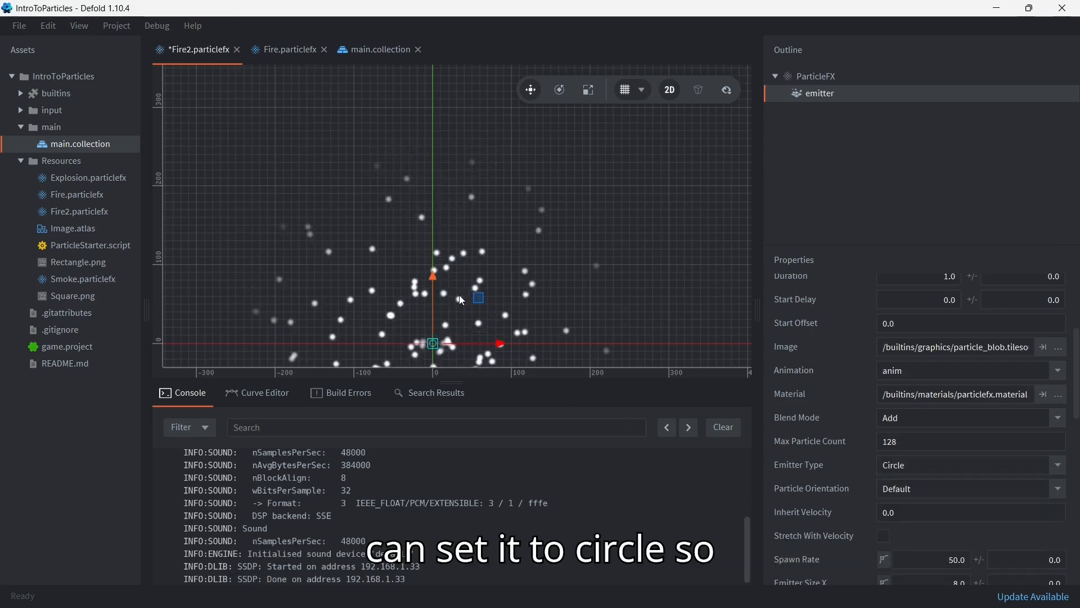
middle_click_drag(521, 328, 522, 166)
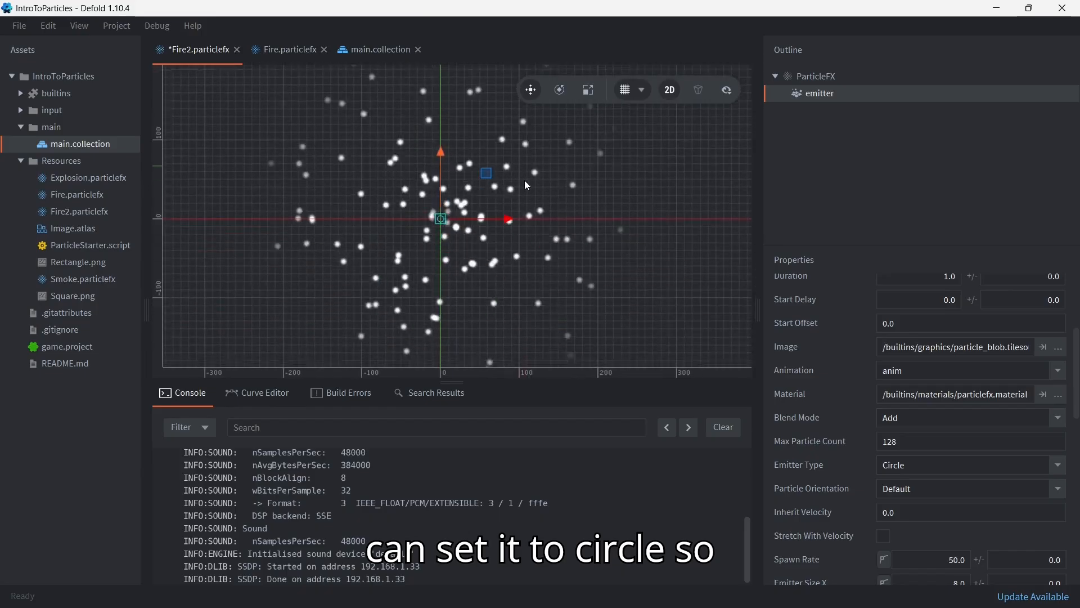
middle_click_drag(466, 187, 468, 194)
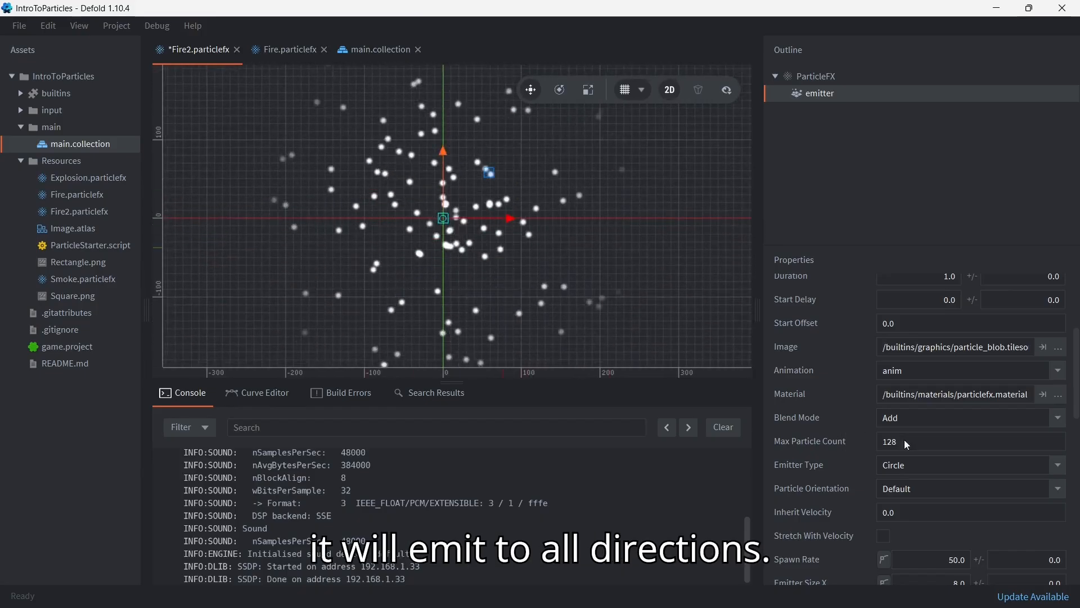
left_click(916, 464)
left_click(911, 499)
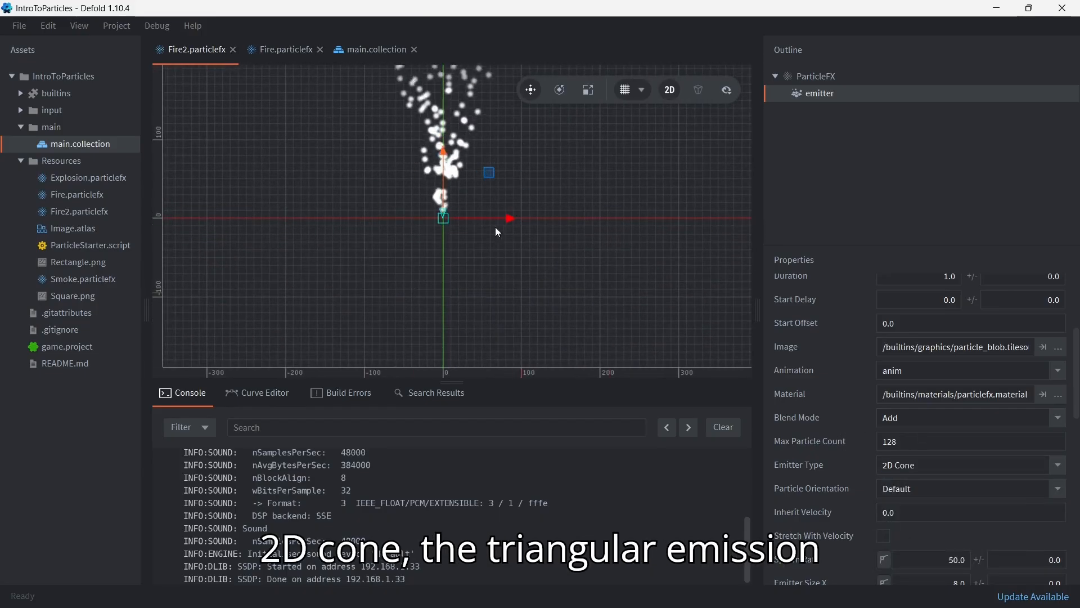
- Set the emitter type to Box and examine the emission from an angled 3D view
left_click(913, 470)
left_click(908, 526)
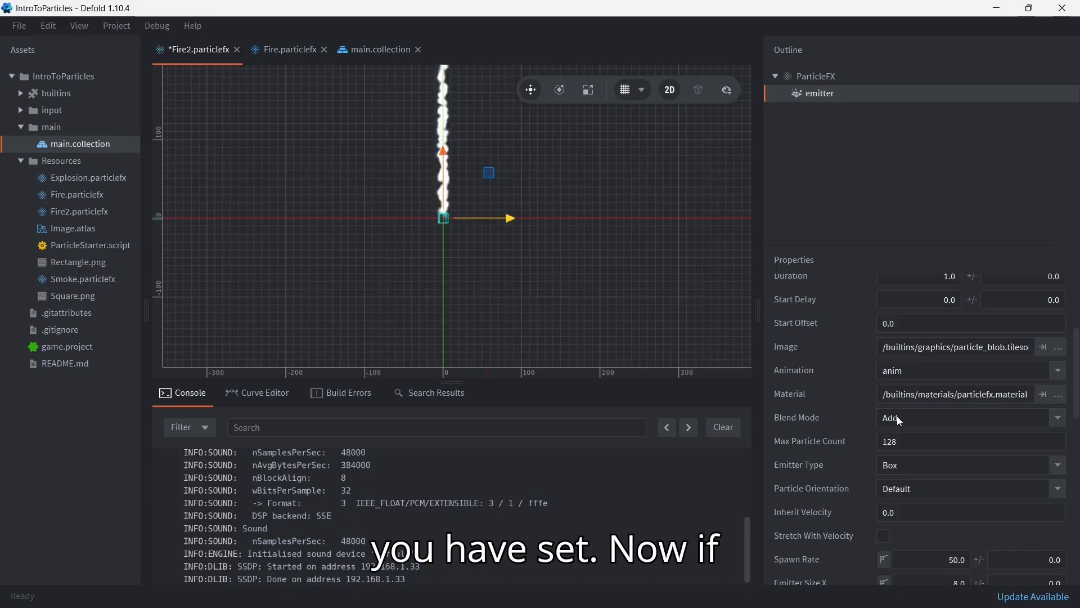
left_click(668, 97)
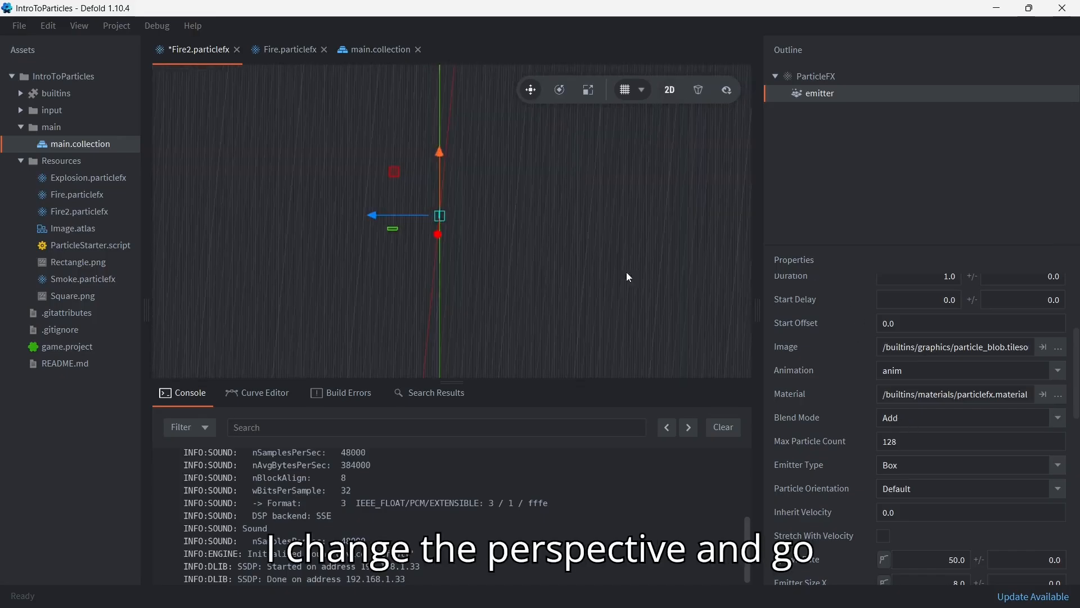
mouse_move(592, 277)
left_mouse_down("alt")
mouse_move(632, 282)
mouse_move(590, 279)
left_mouse_up("alt")
- Try the Sphere emitter type while viewing the particles in 3D
left_click(950, 483)
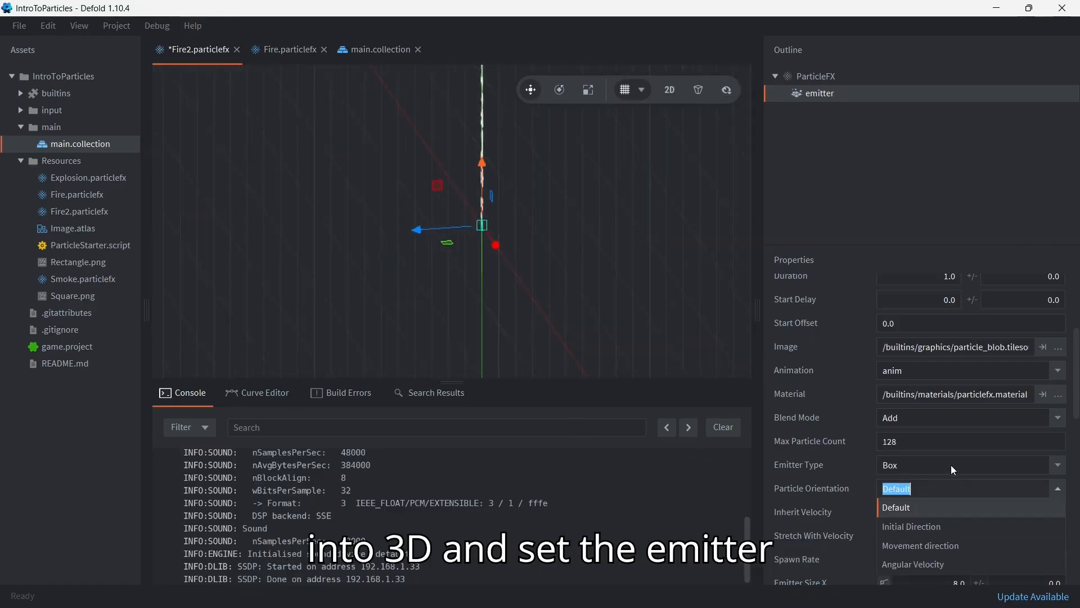
left_click(951, 465)
left_click(941, 467)
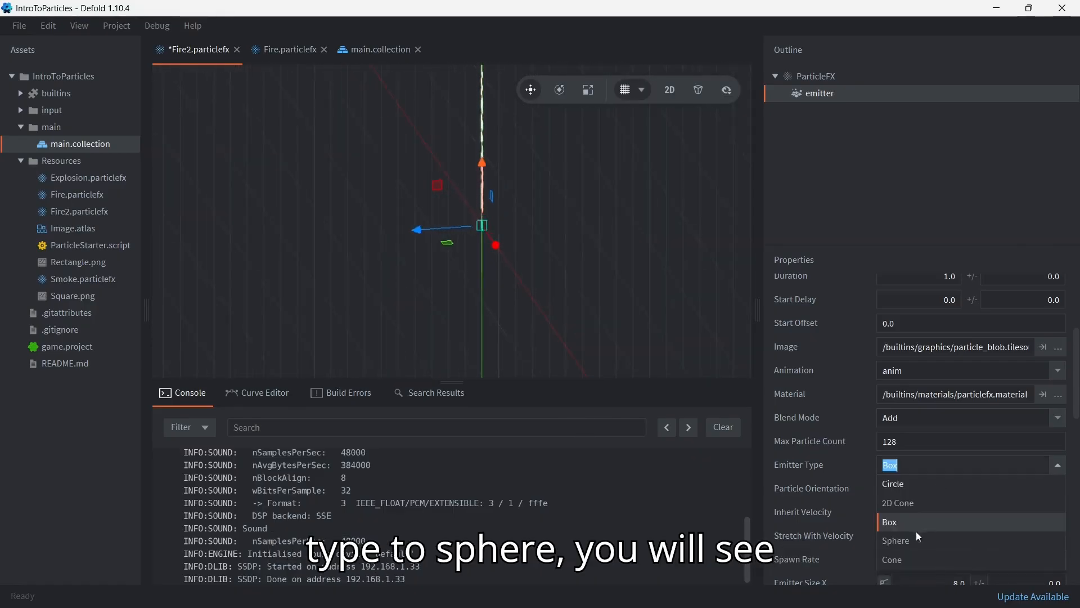
left_click(902, 543)
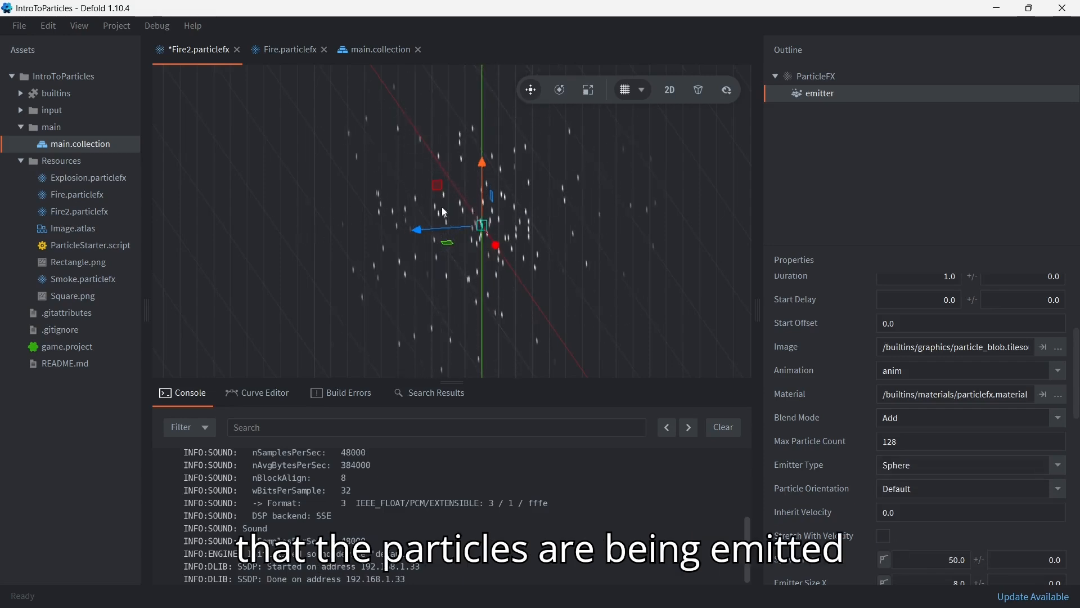
- Try the Cone emitter type, and set the type to Box in the 2D view
left_click(924, 487)
left_click(926, 466)
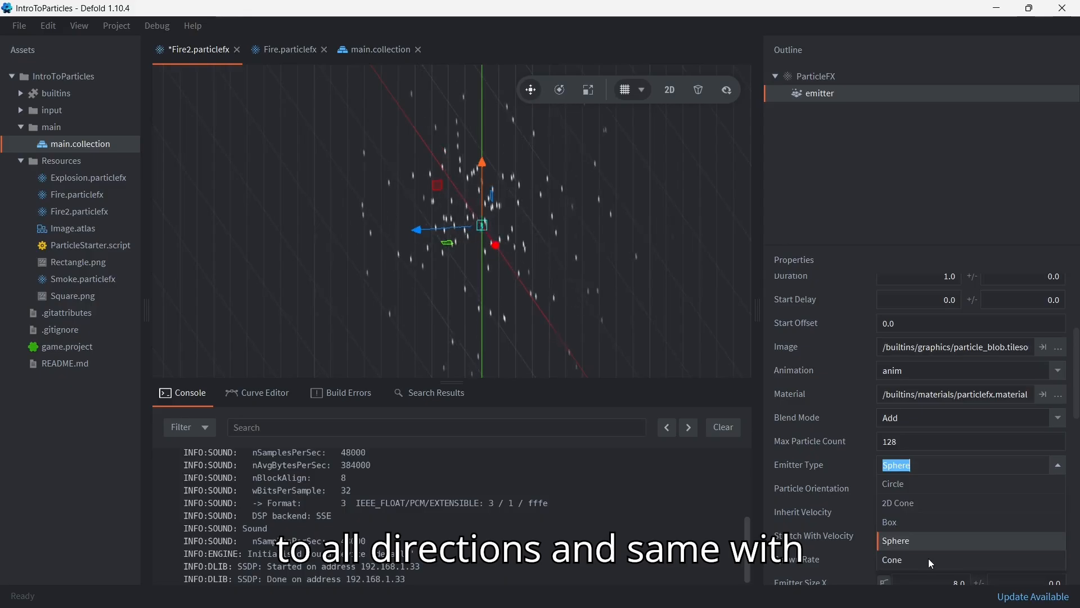
left_click(930, 561)
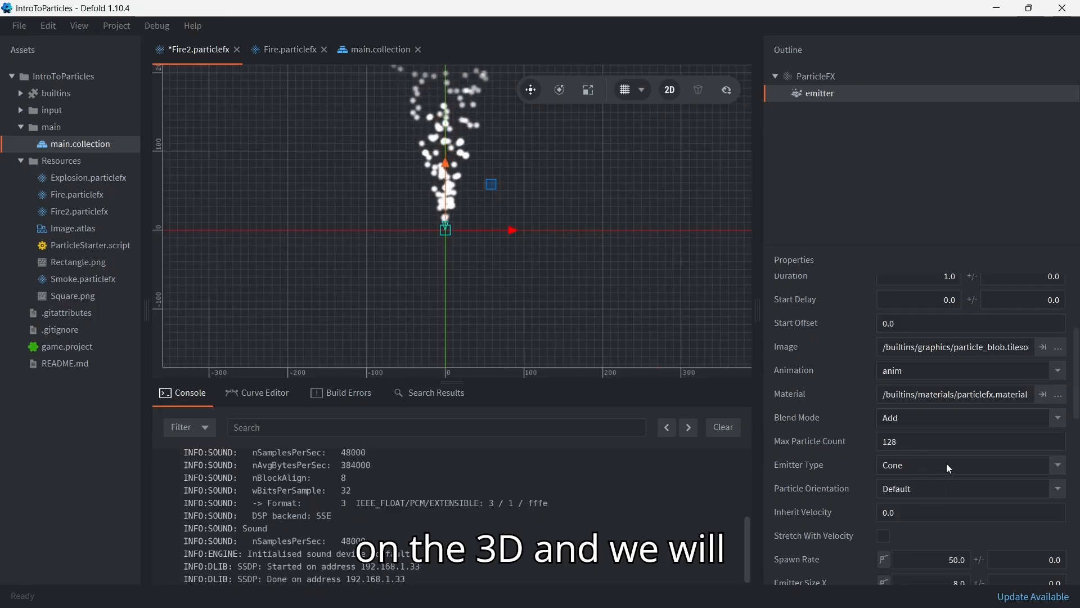
left_click(946, 465)
left_click(904, 528)
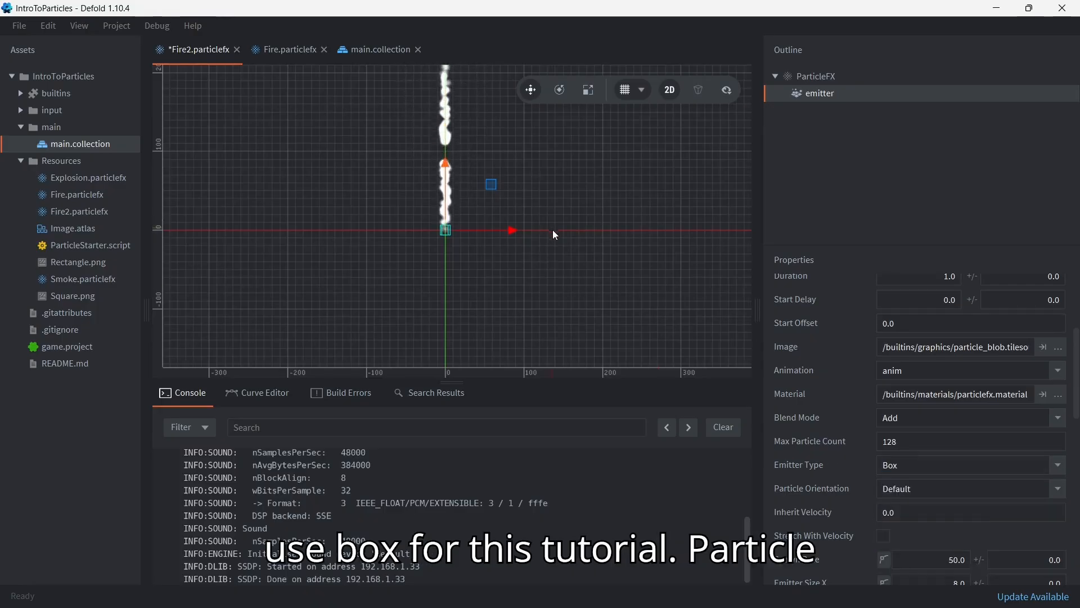
- Examine the available Particle Orientation options and keep the orientation at Default
scroll(909, 432, "down", 3)
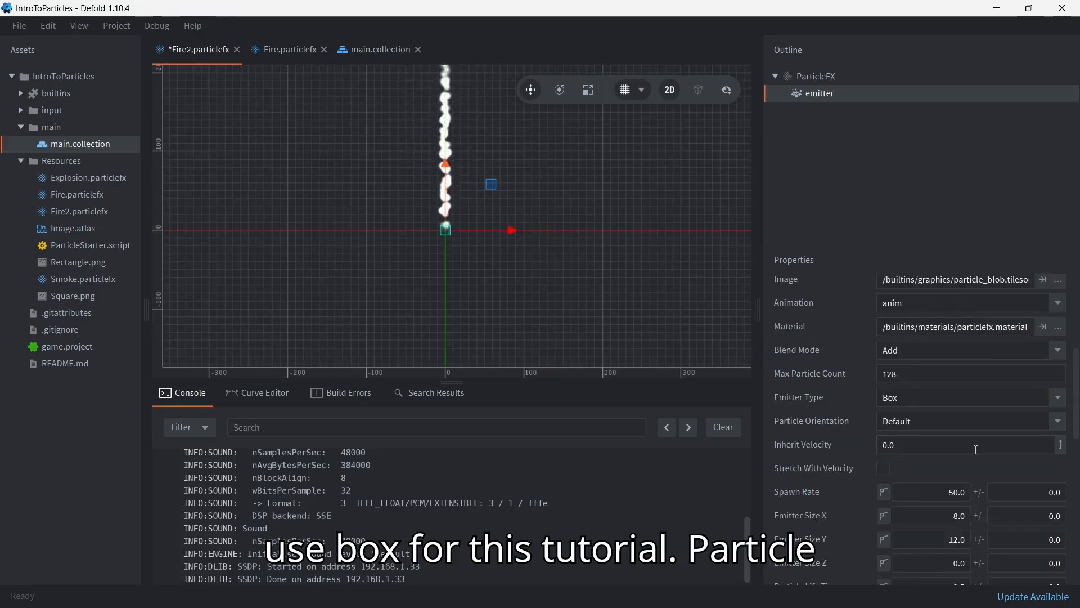
left_click(1060, 423)
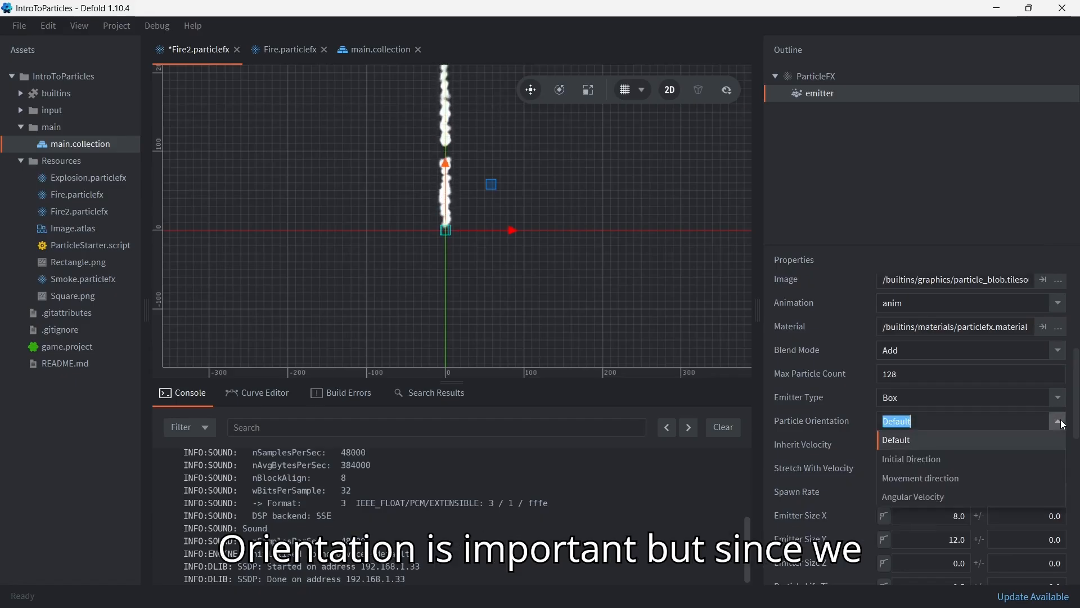
left_click(1061, 423)
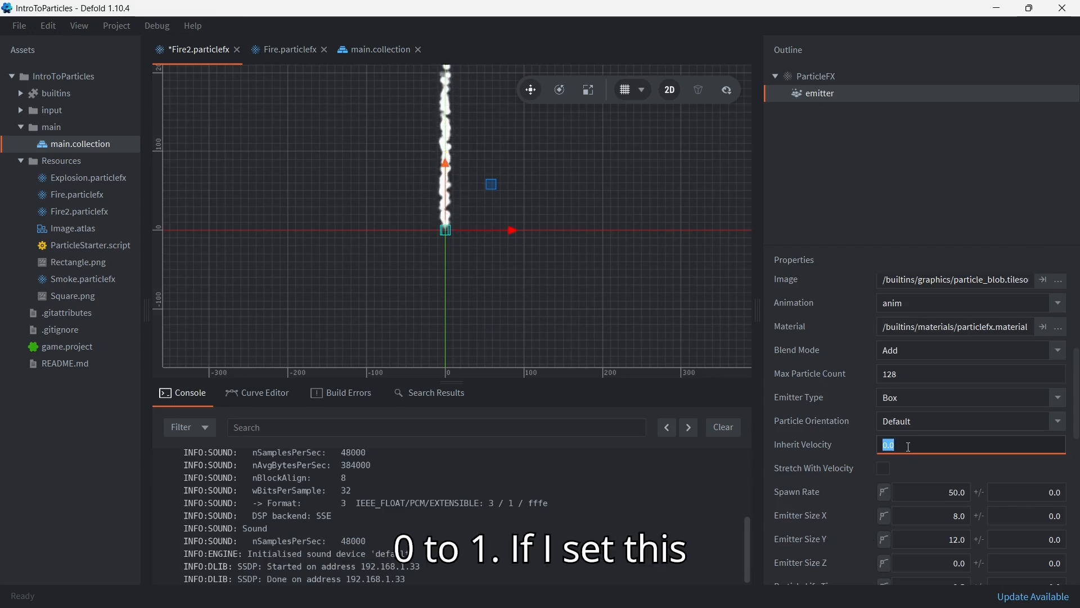
- Try Inherit Velocity at 1 and restore it to 0, and try Stretch With Velocity before turning it off again
key("Return")
scroll(915, 383, "down", 3)
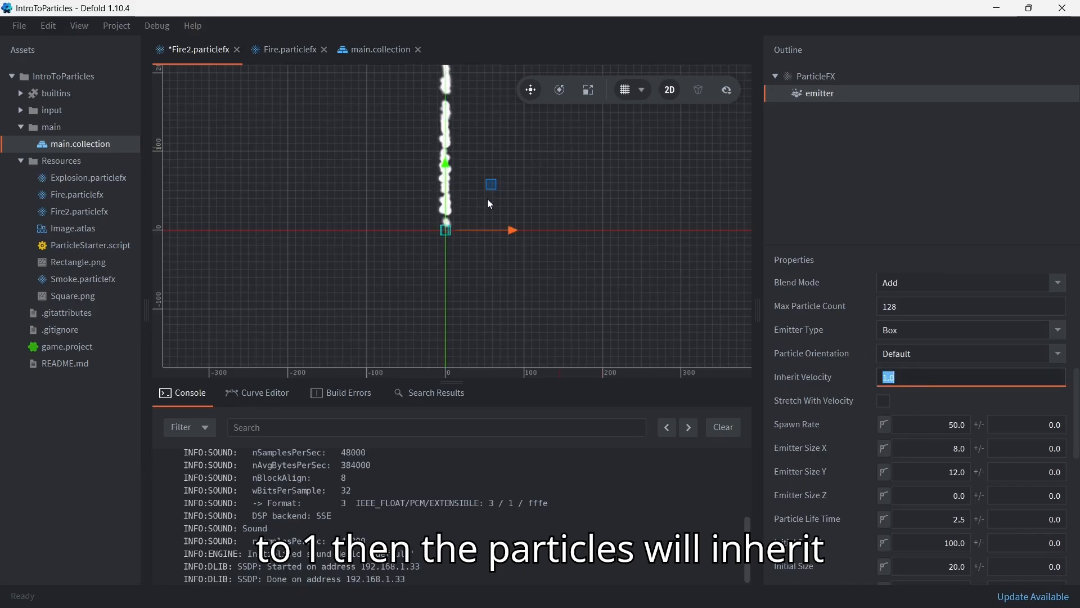
left_click(913, 399)
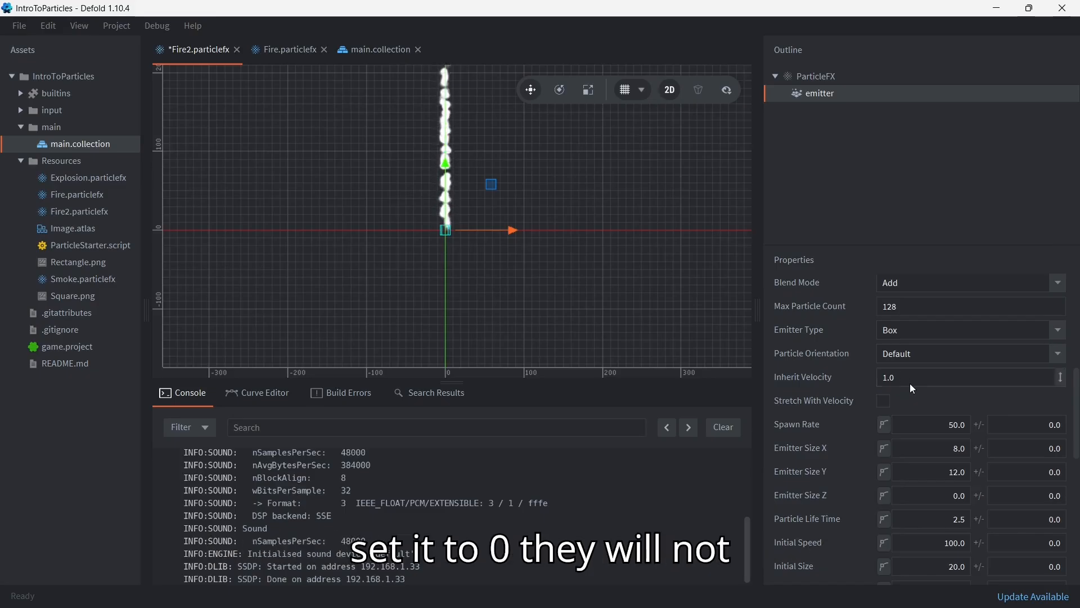
left_click(937, 409)
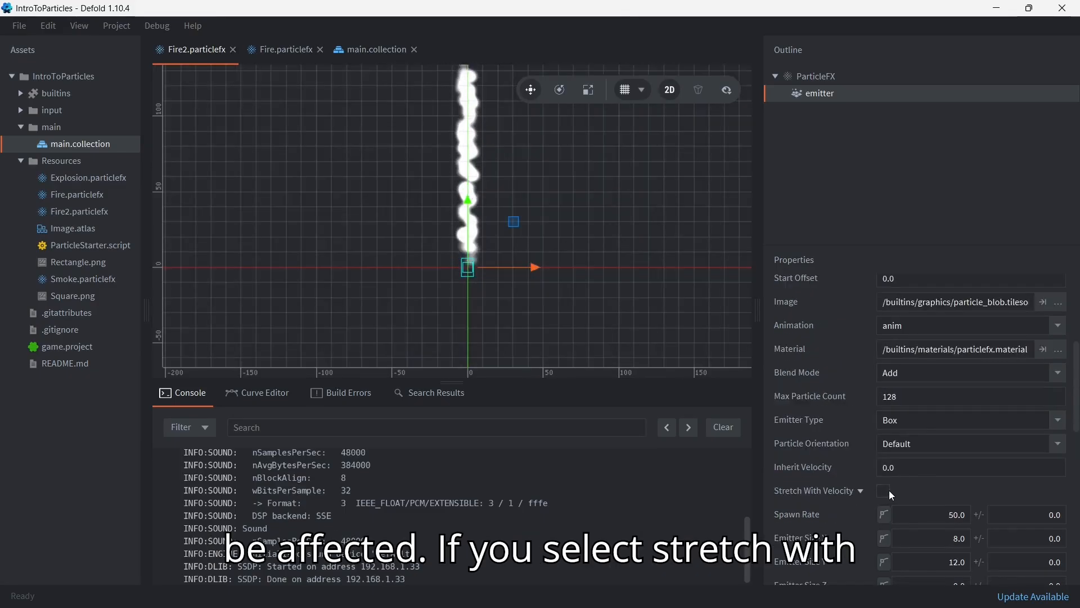
left_click(886, 491)
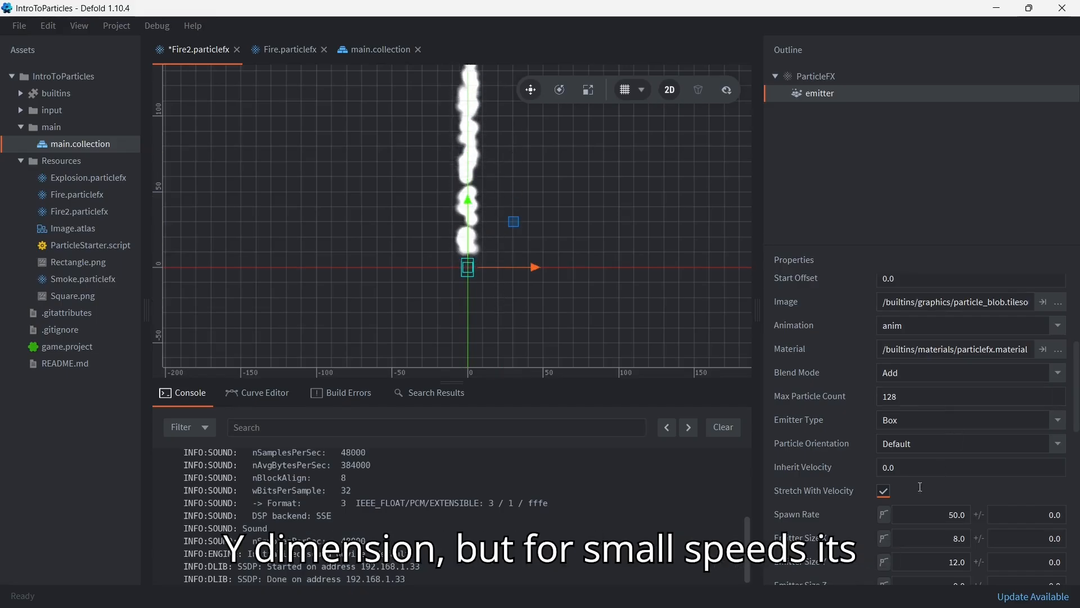
left_click(884, 491)
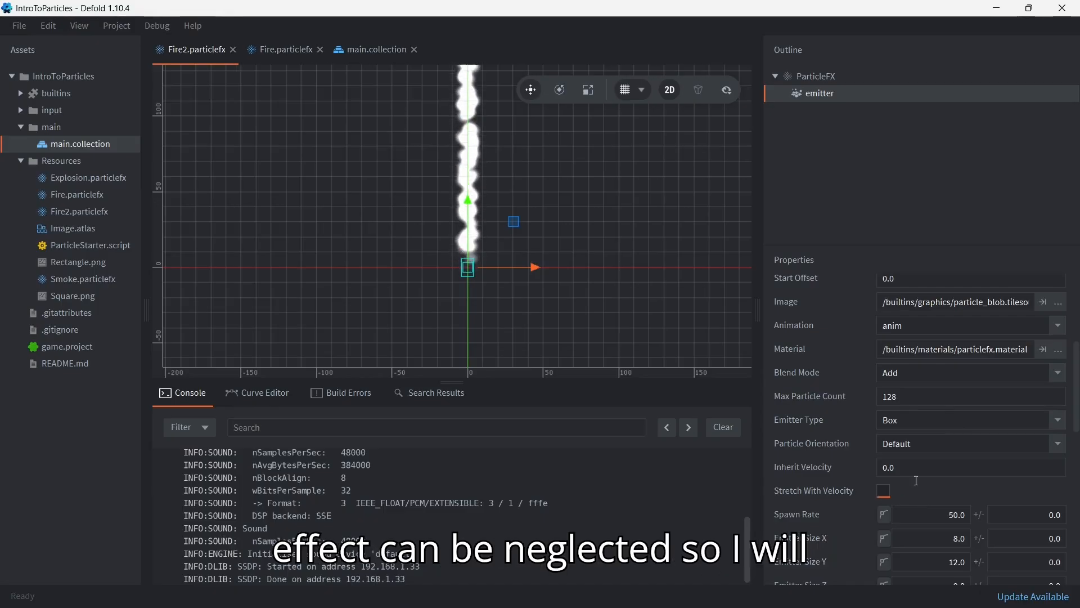
- Try a Spawn Rate of 10 to compare the emission, and restore the rate to 50
scroll(916, 481, "down", 5)
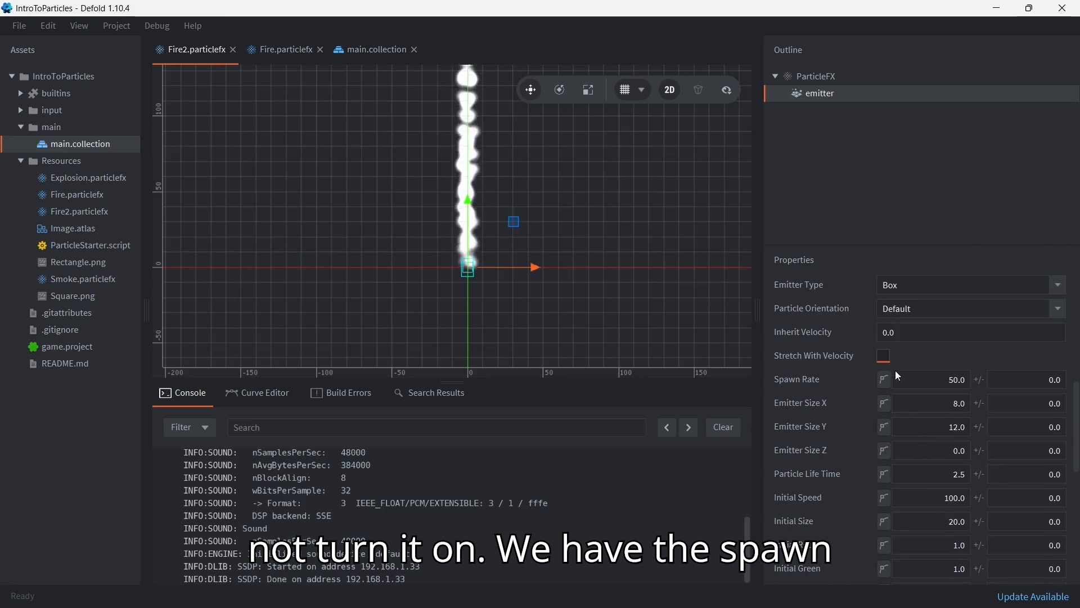
left_click(967, 380)
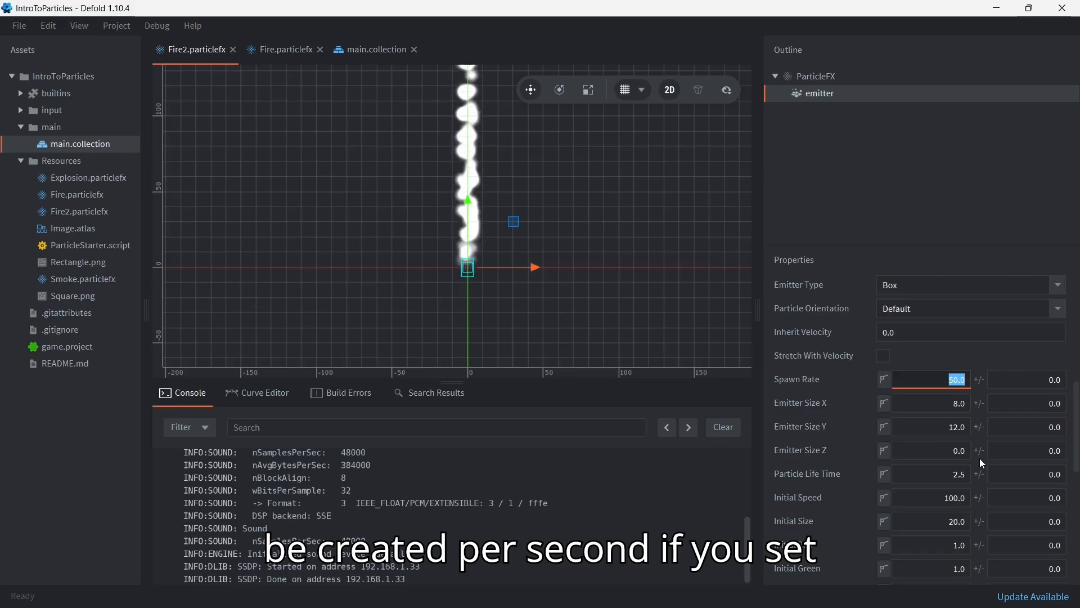
type("10")
key("Return")
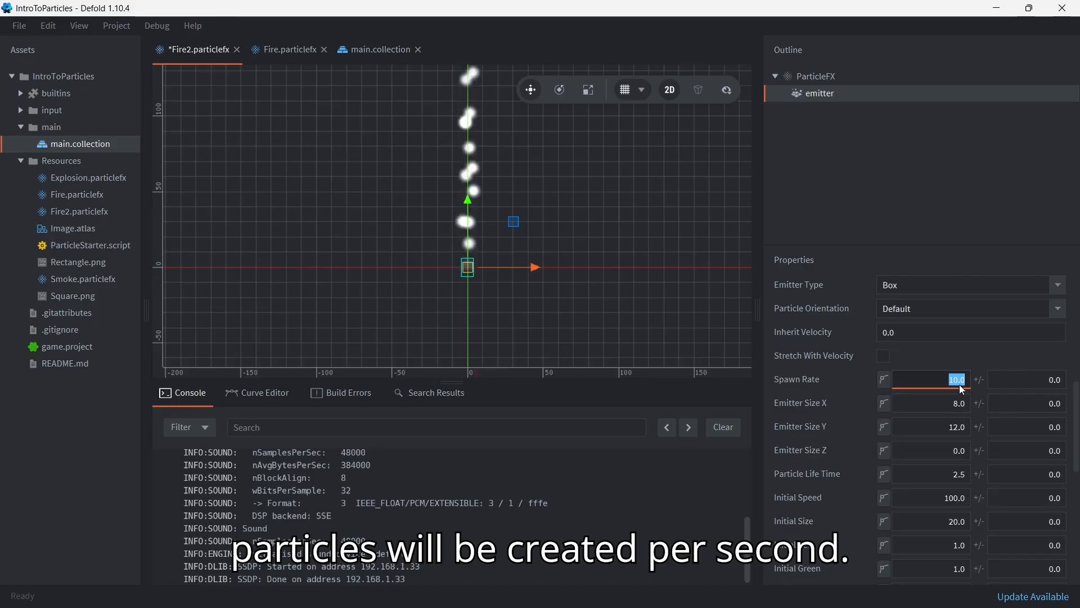
type("50")
key("Return")
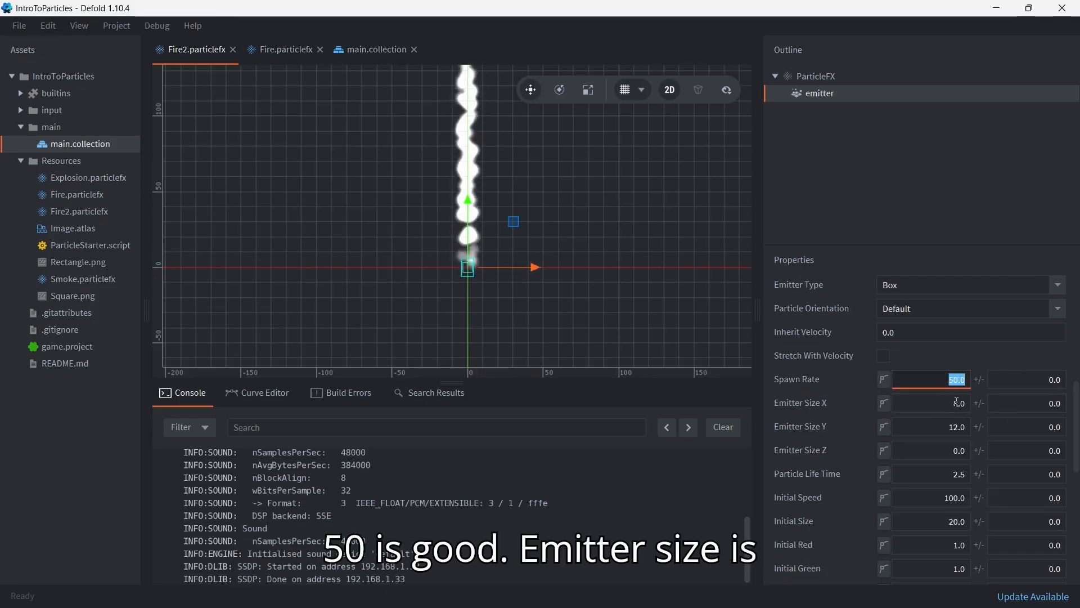
- Widen the emitter by setting Emitter Size X to 25
left_click(957, 402)
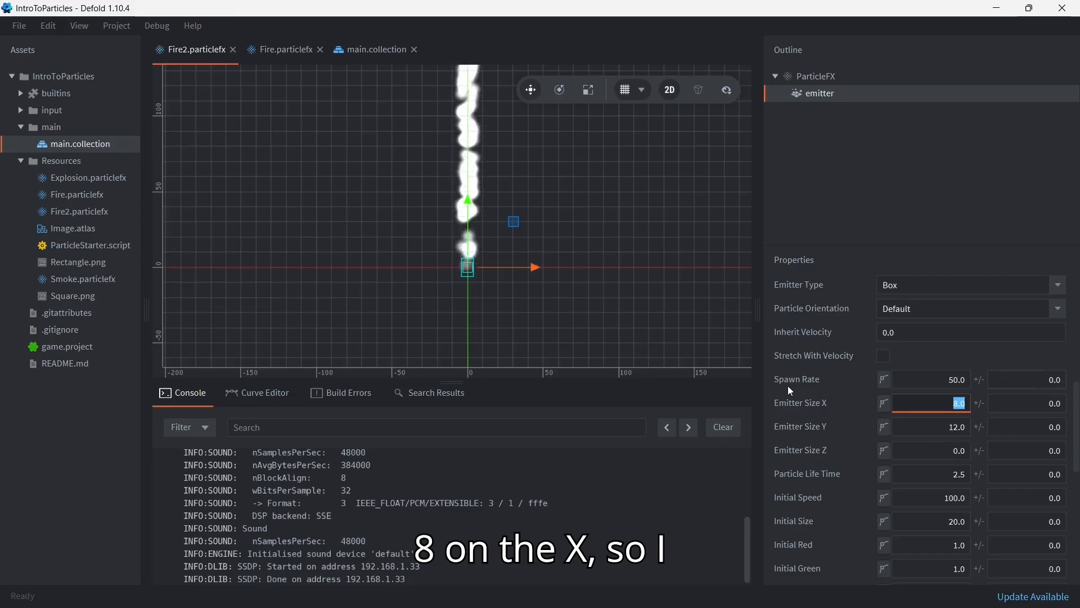
type("25")
key("Return")
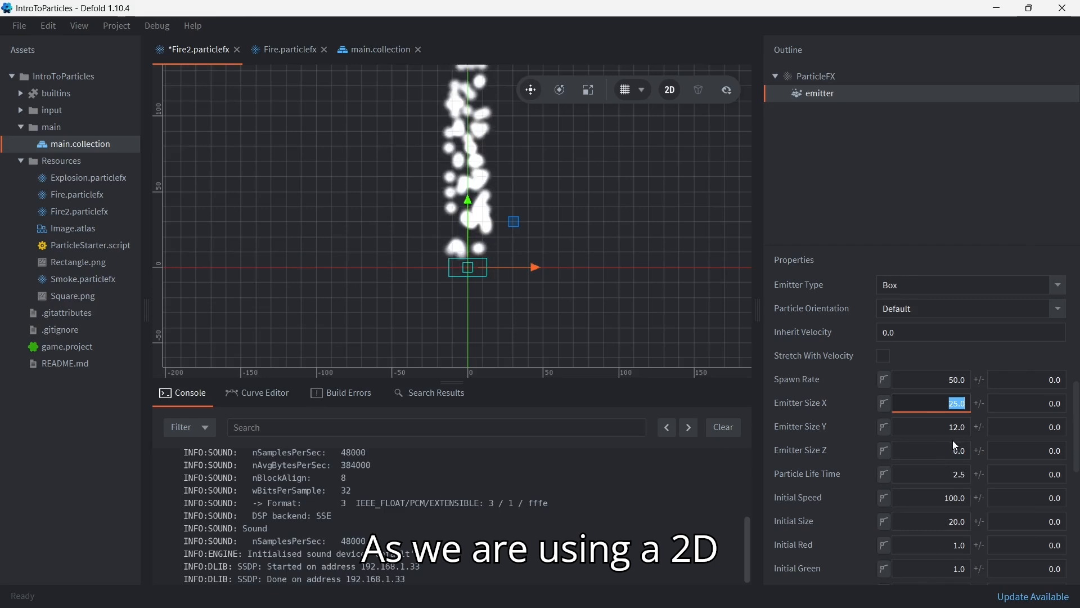
- Shorten the Particle Life Time to 0.5 while the whole particle column is in view
scroll(955, 434, "down", 2)
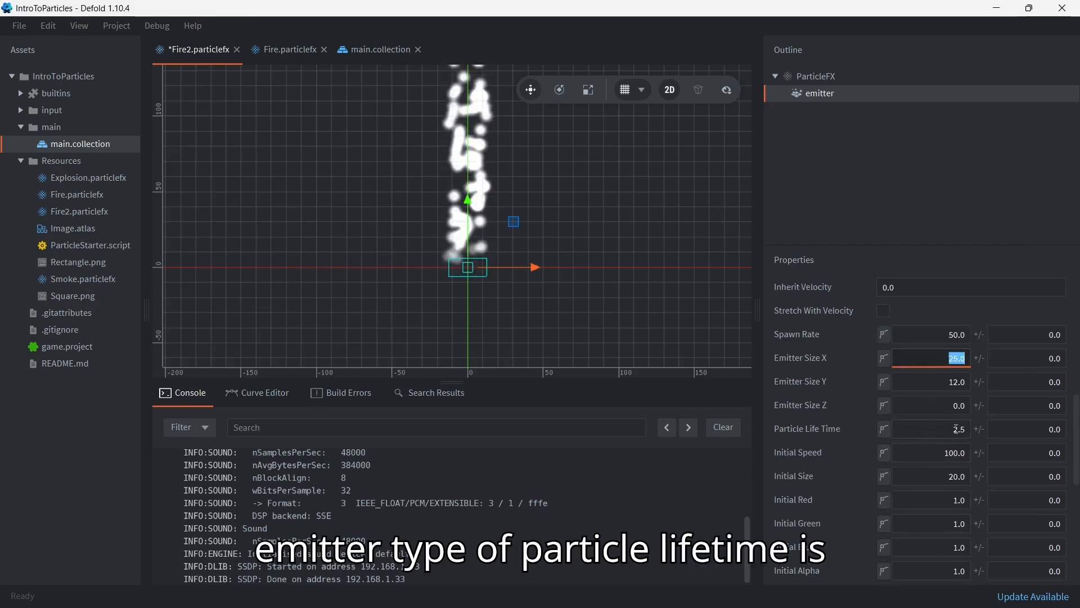
scroll(596, 214, "down", 2)
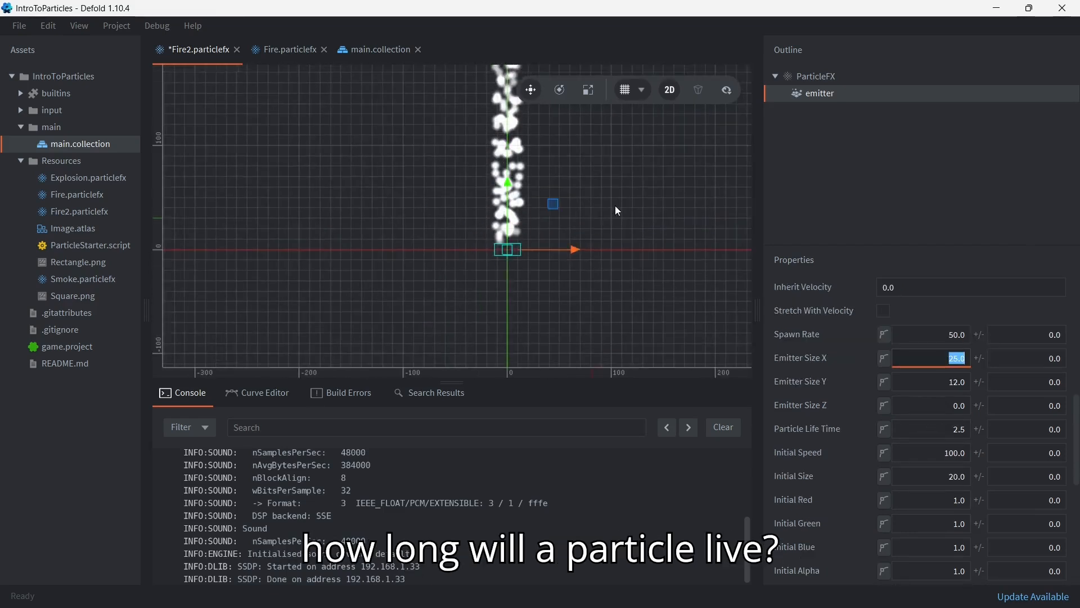
mouse_move(637, 264)
middle_mouse_down()
mouse_move(633, 298)
mouse_move(623, 274)
middle_mouse_up()
left_click(940, 431)
double_click(940, 431)
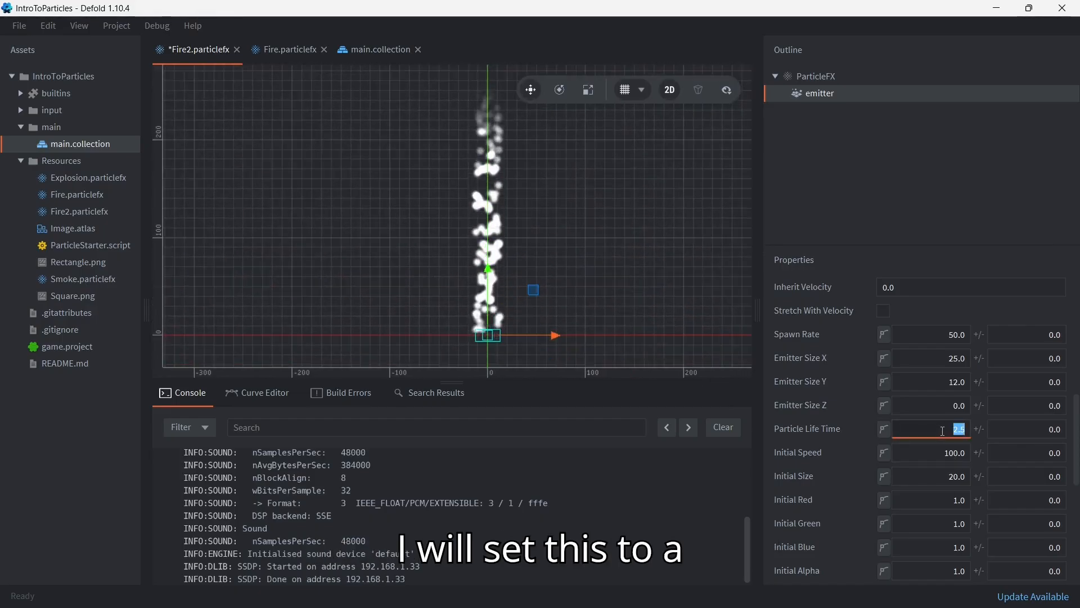
type(".5")
key("Return")
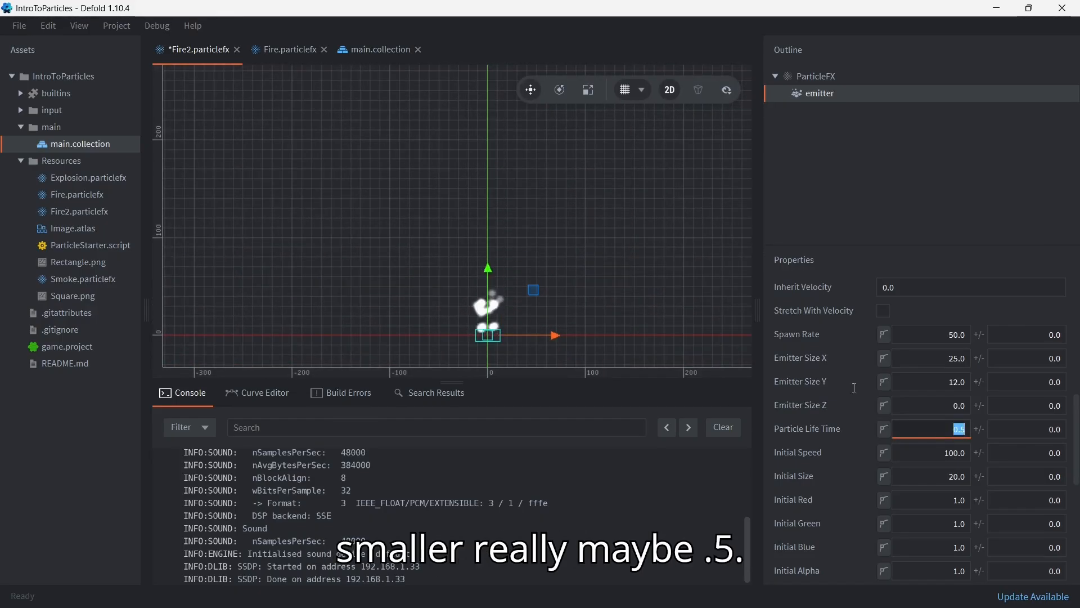
- Examine the shortened particles up close and set the Particle Life Time to 0.7
middle_click_drag(594, 304, 624, 215)
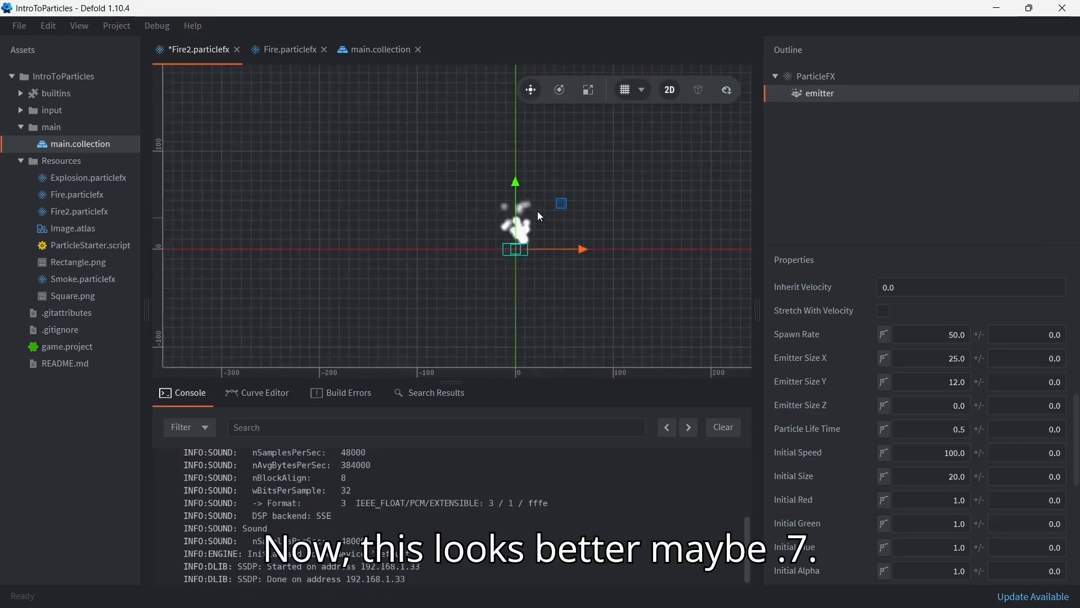
scroll(540, 211, "up", 3)
scroll(540, 217, "up", 2)
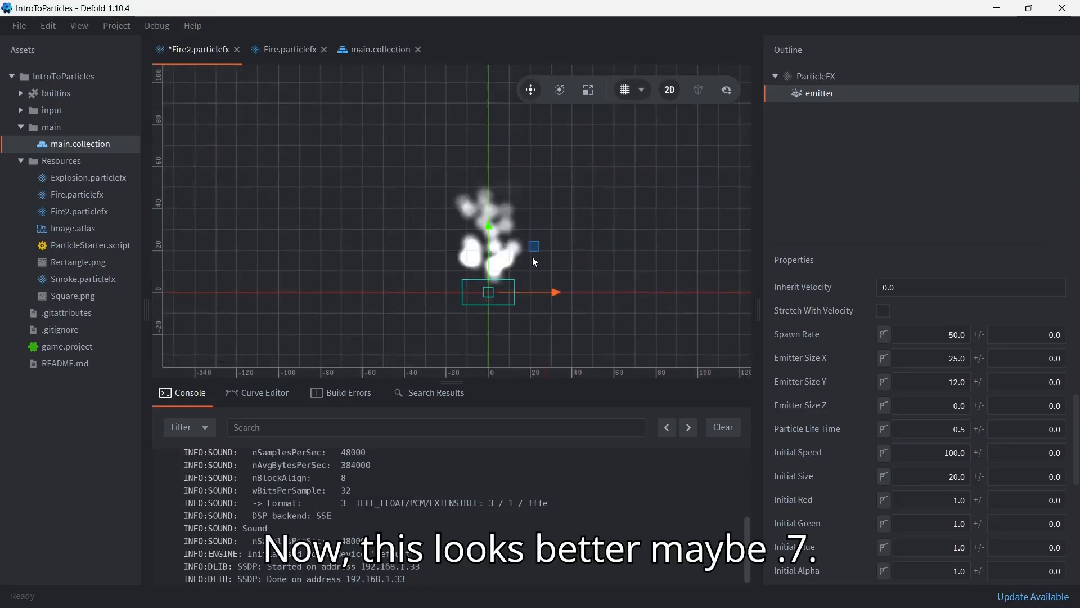
double_click(966, 431)
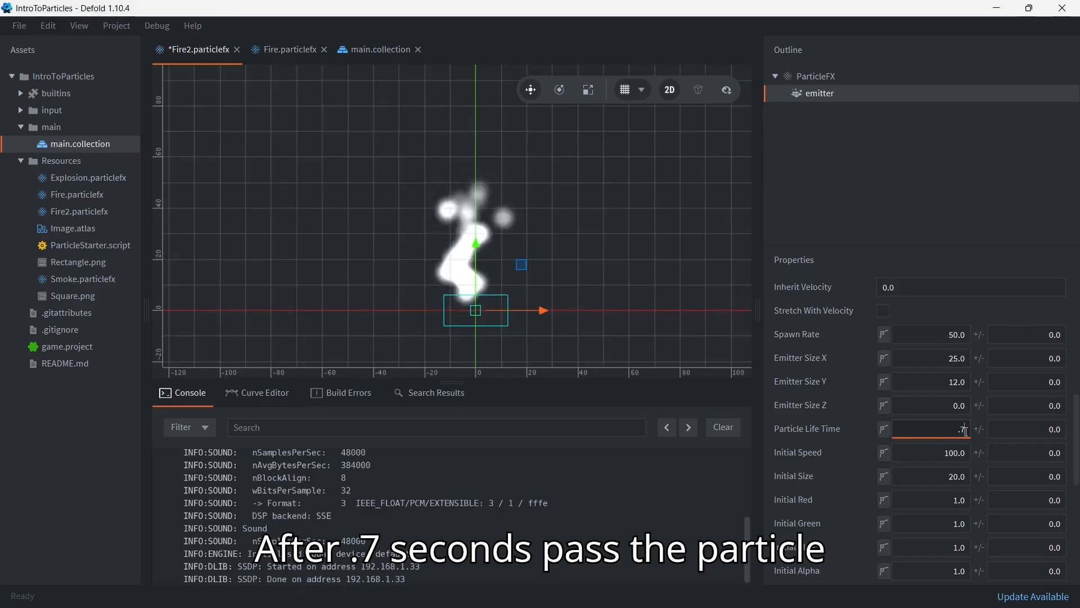
key("Return")
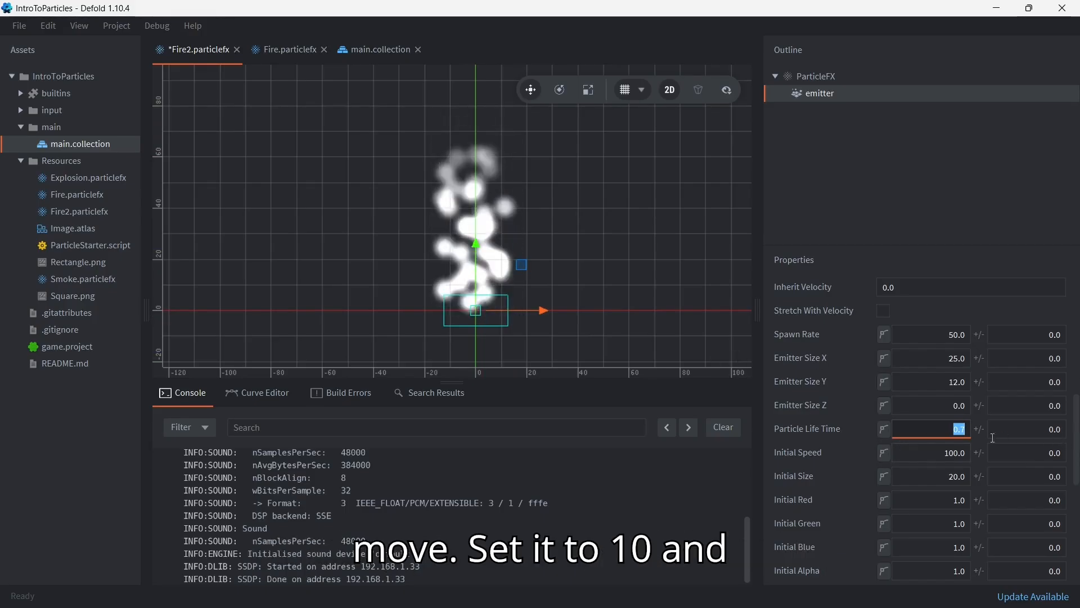
- Try an Initial Speed of 10 to see slow particles, and restore the speed to 100
left_click(929, 454)
key("ctrl+a")
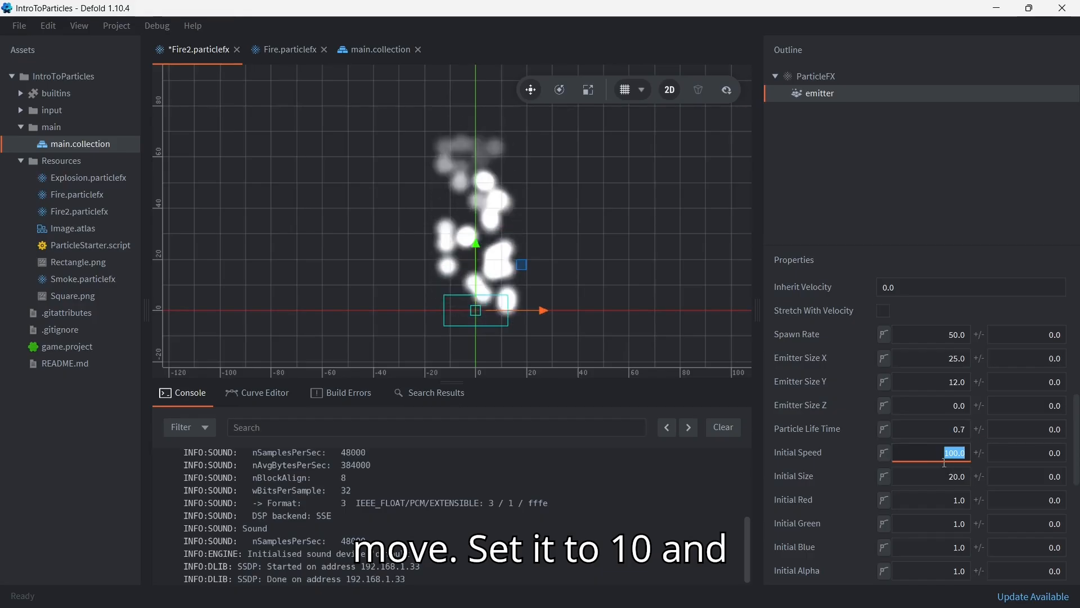
type("10")
key("Return")
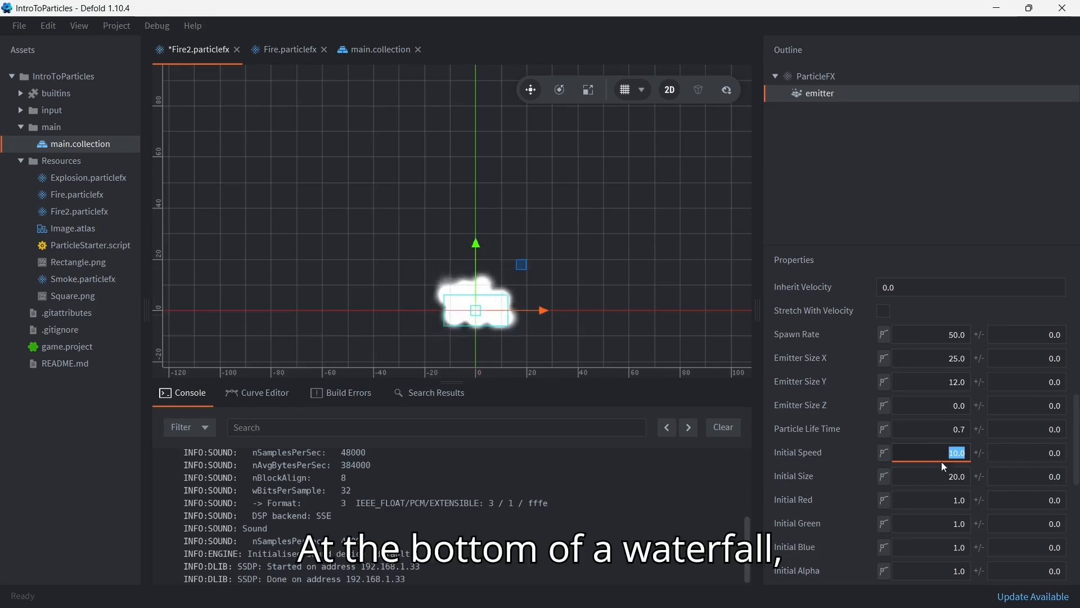
type("100")
key("Return")
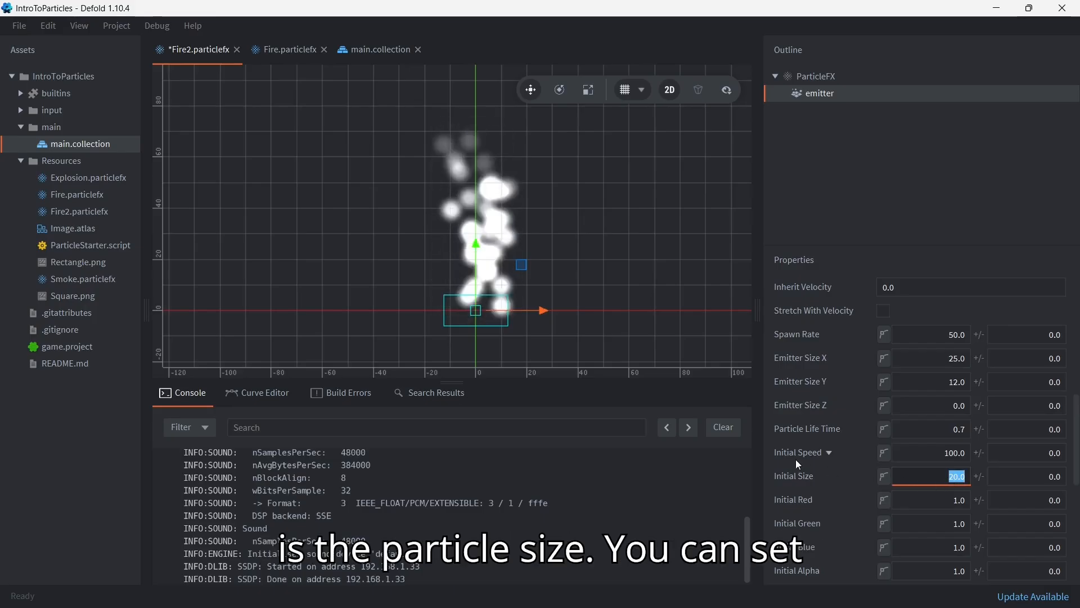
- Try an Initial Size of 10 for smaller particles, and restore the size to 20
type("10")
key("Return")
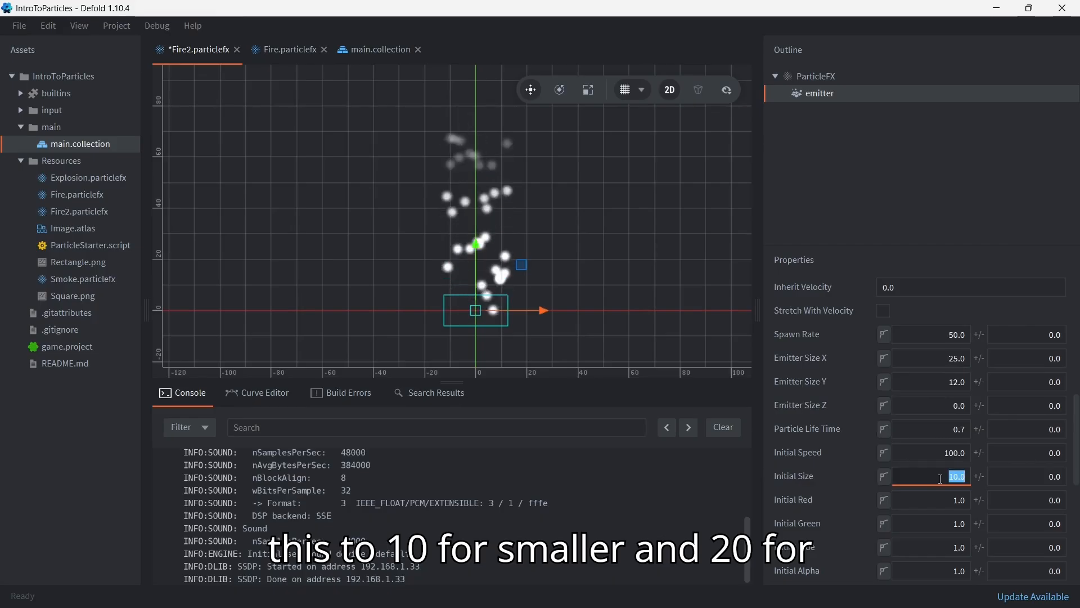
type("20")
key("Return")
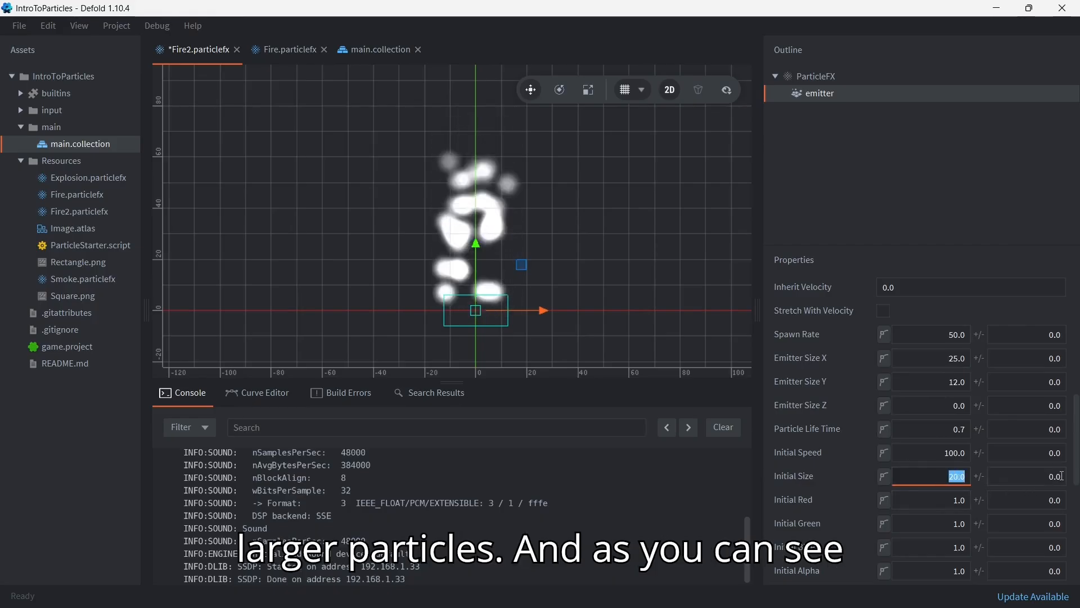
- Set the plus/minus spread of Initial Size to 10 and save the particle effect
left_click(1062, 475)
left_click(985, 476)
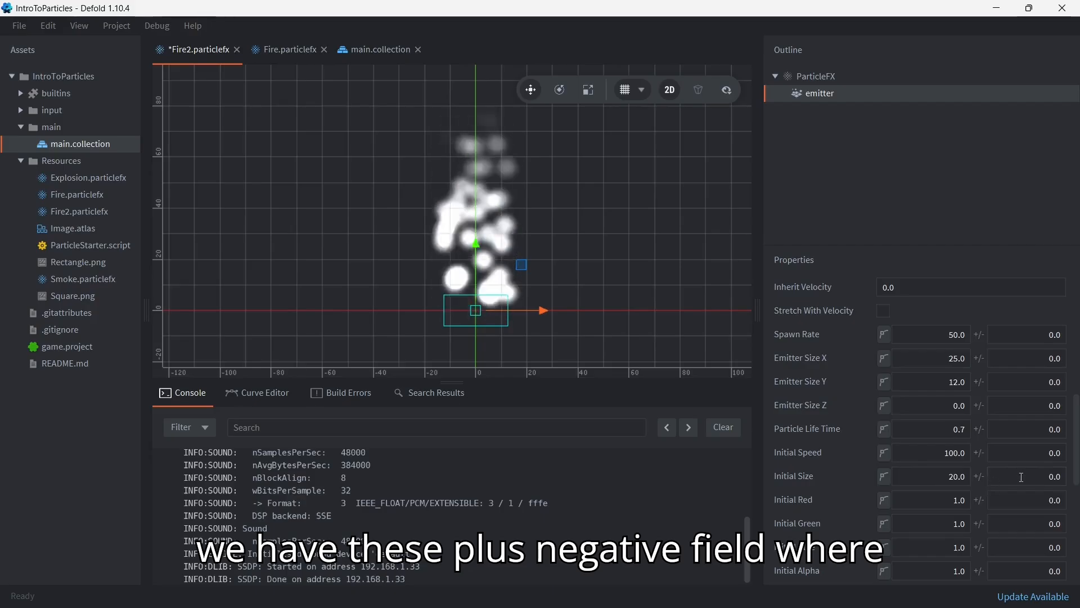
left_click(1013, 476)
left_click(977, 476)
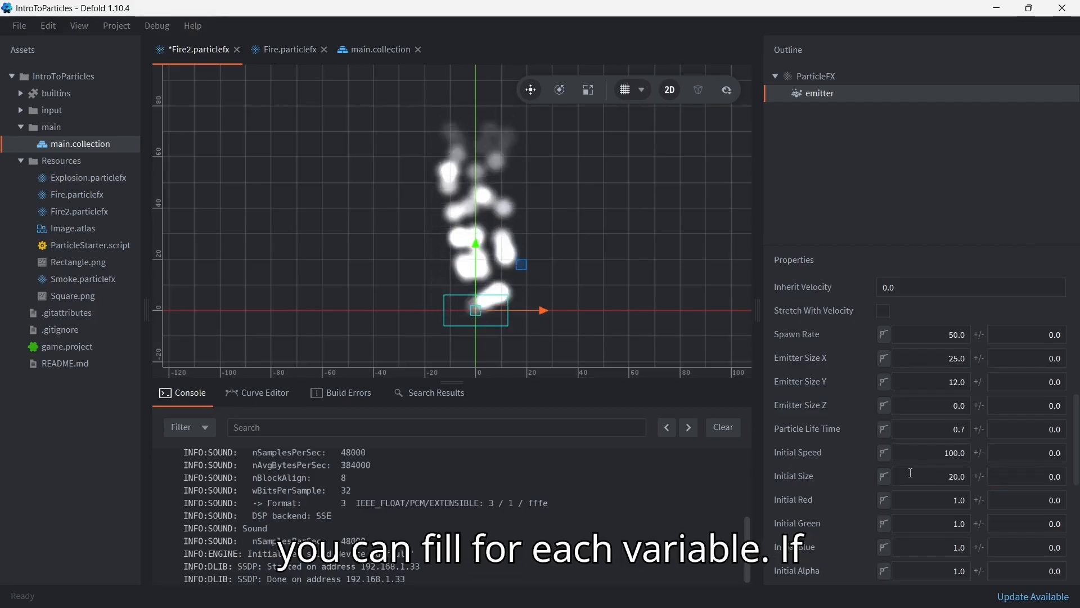
left_click(1057, 477)
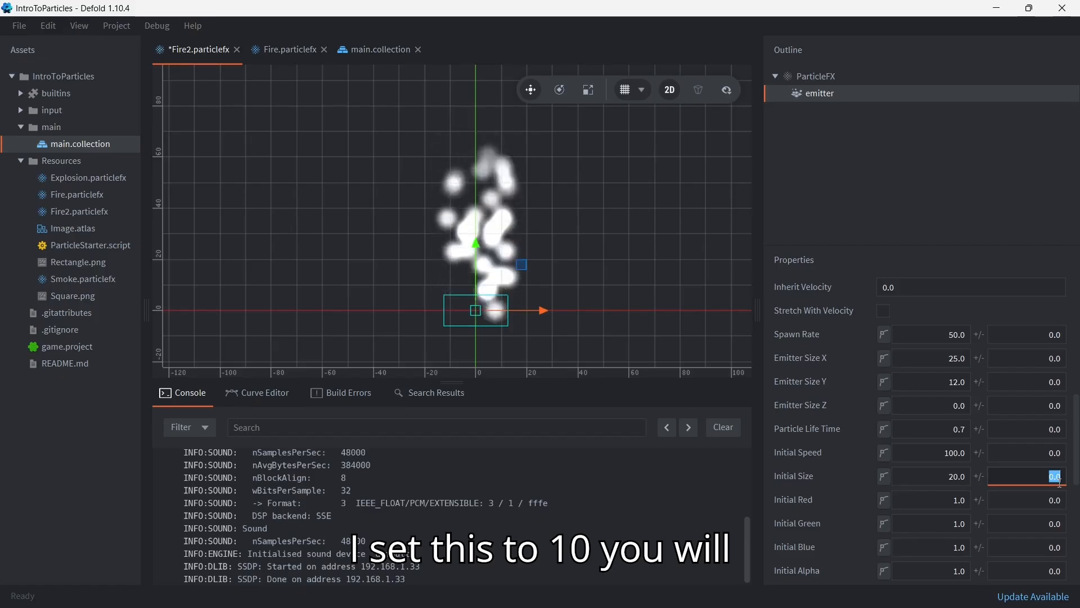
type("10")
key("Return")
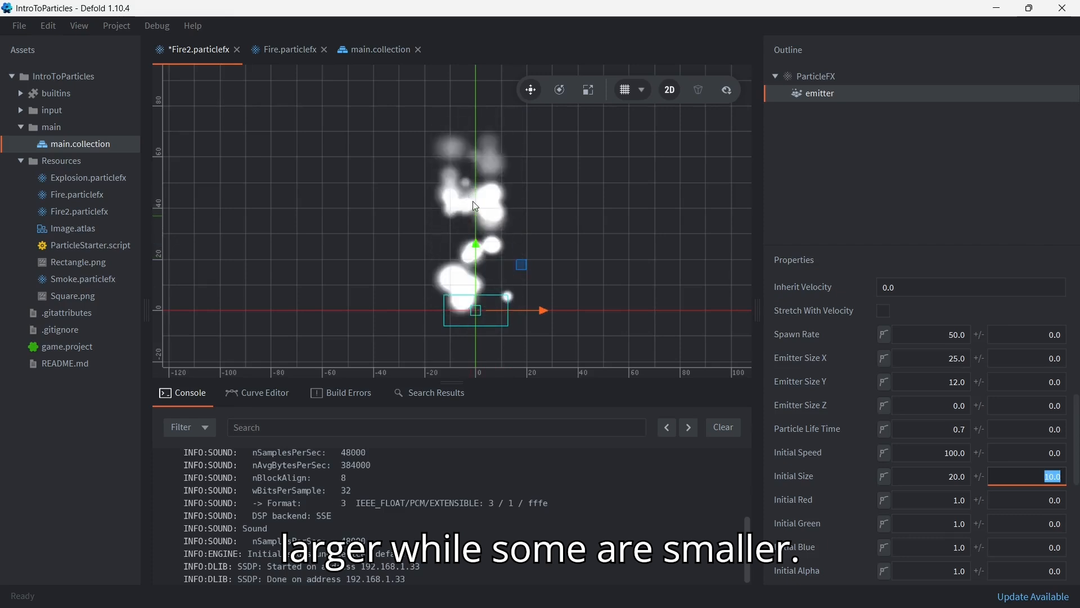
key("ctrl+s")
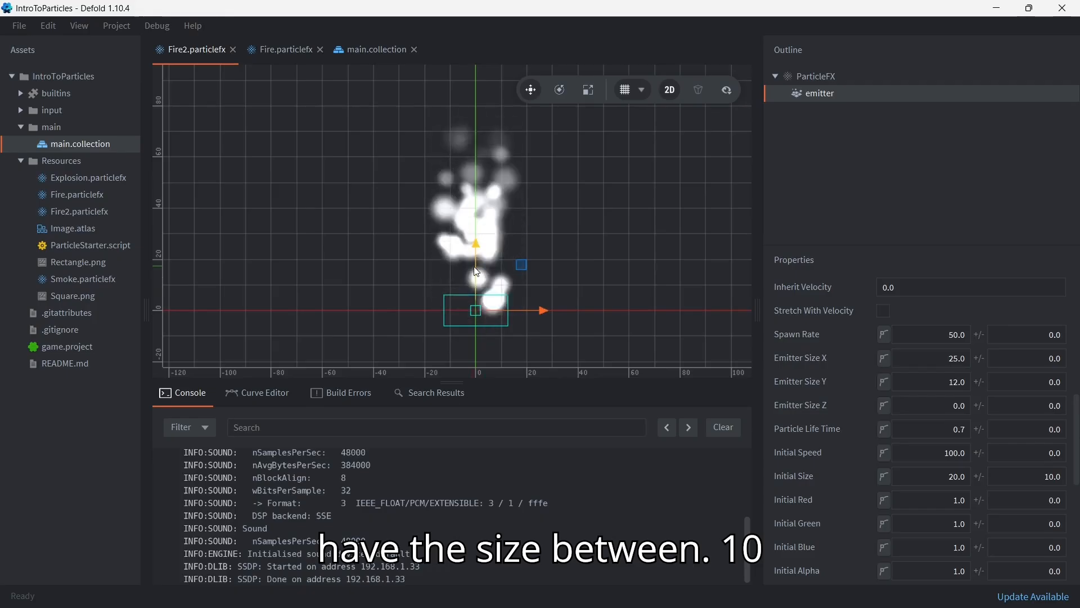
- Make the particle sizes more uniform by setting the Initial Size spread to 5
left_click(1030, 476)
type("5")
key("Return")
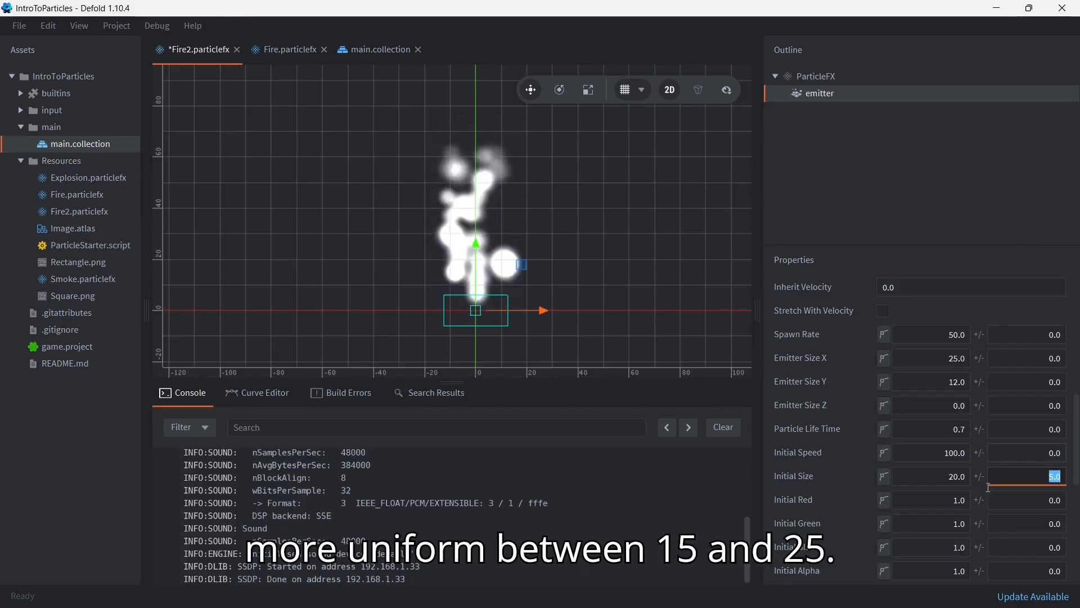
- Turn the particles red by trying 0.2 for Initial Green and Initial Blue, and settle on 0.1 for both
scroll(966, 448, "down", 1)
scroll(957, 450, "down", 3)
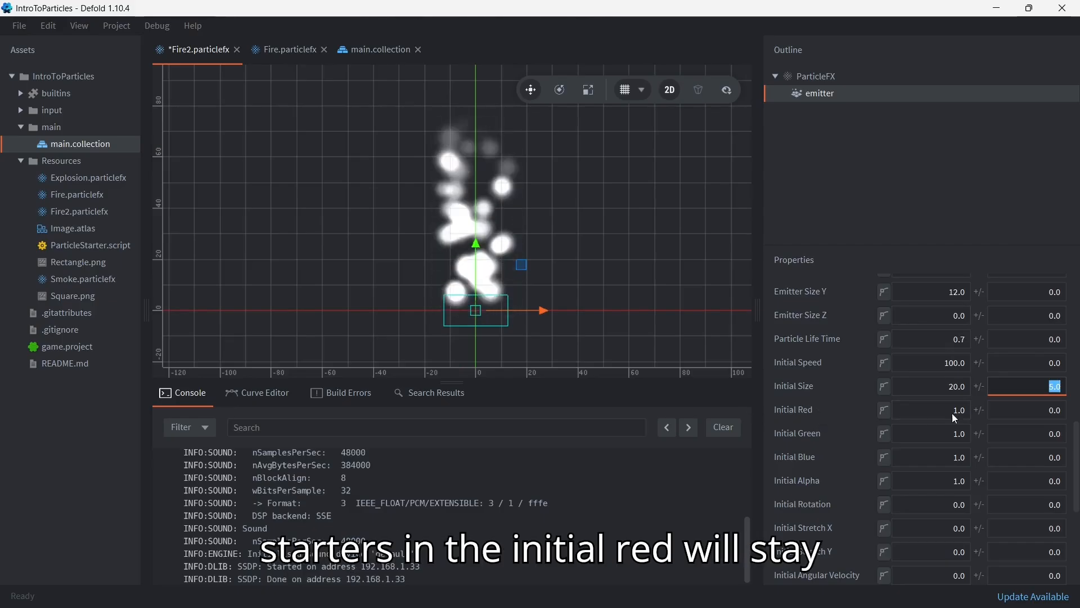
left_click(974, 436)
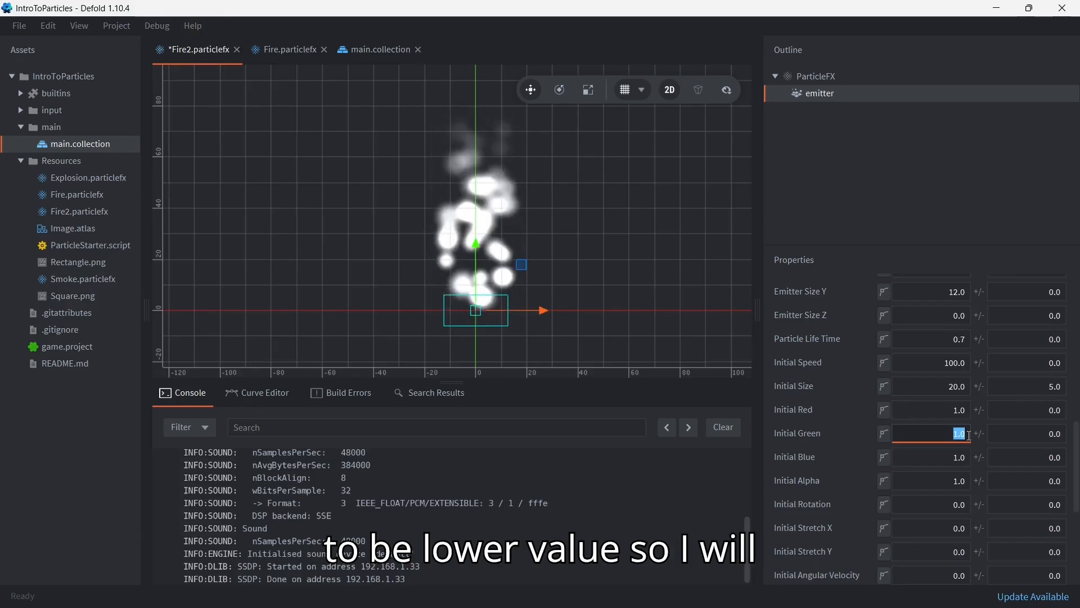
type(".2")
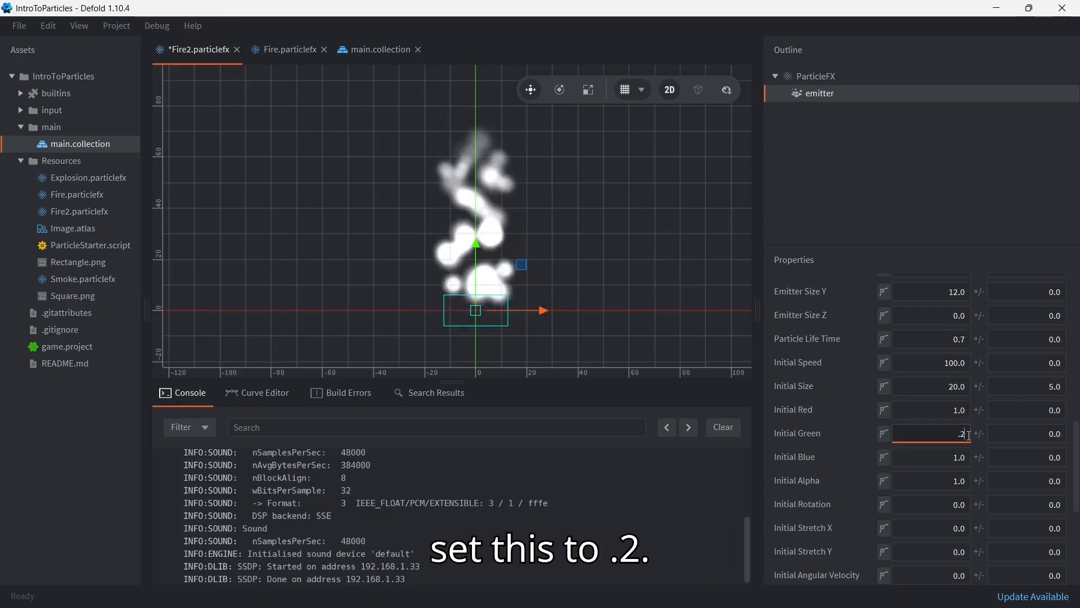
key("Return")
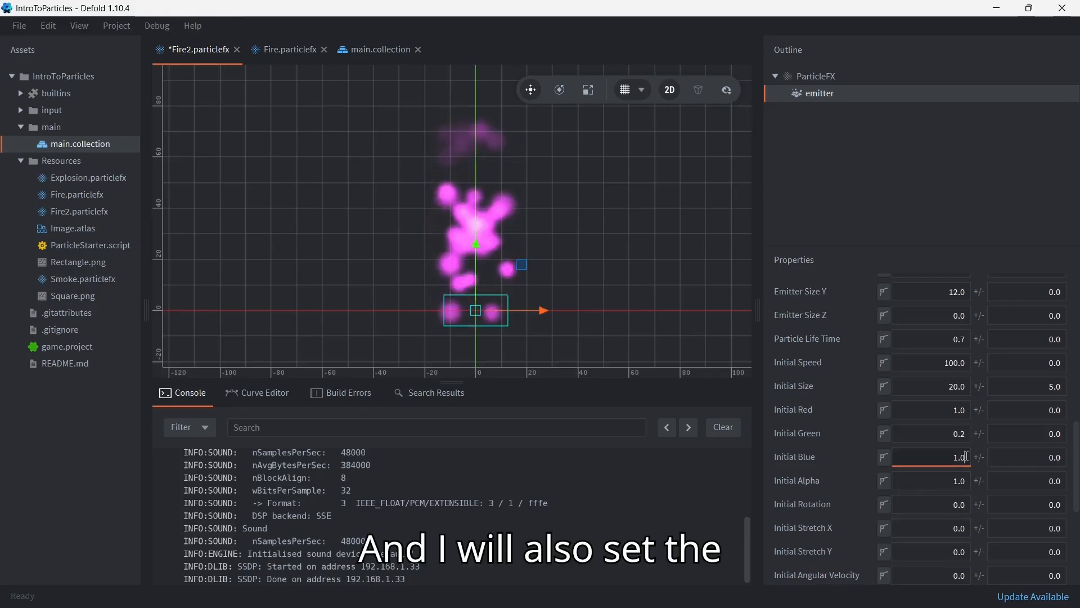
left_click(966, 457)
type(".2")
key("Return")
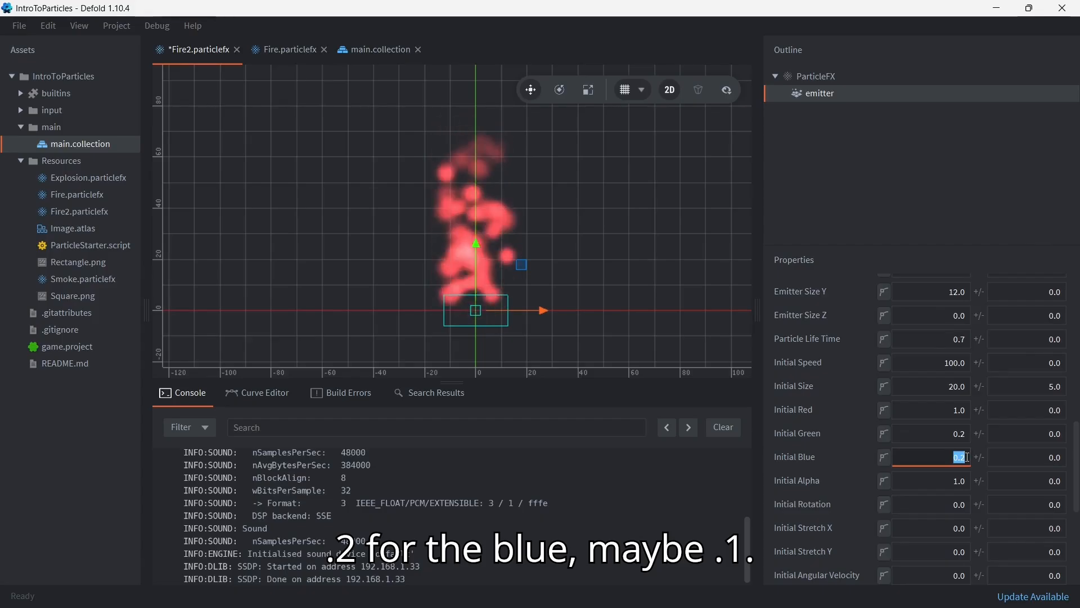
key("BackSpace")
type(".1")
key("Return")
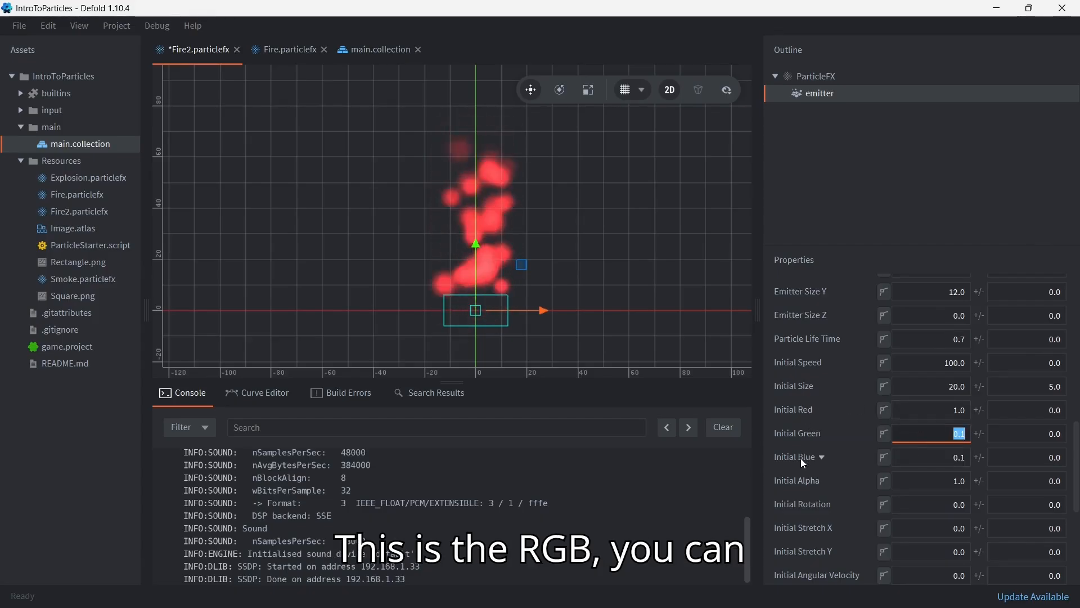
- Try an Initial Alpha of 0.5 for more transparent particles, and restore the alpha to 1
left_click(951, 488)
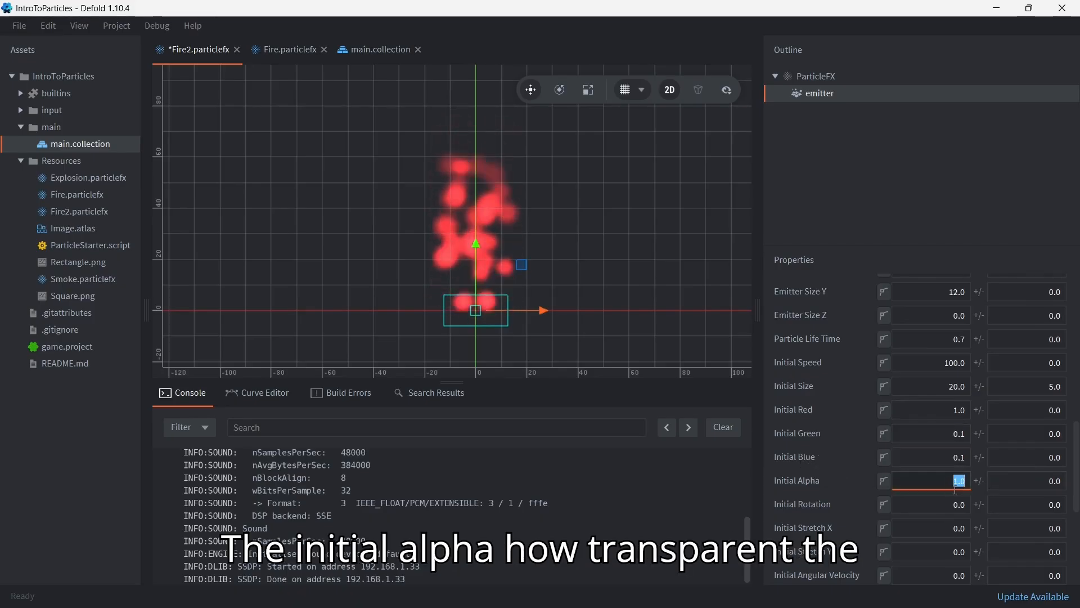
key("BackSpace")
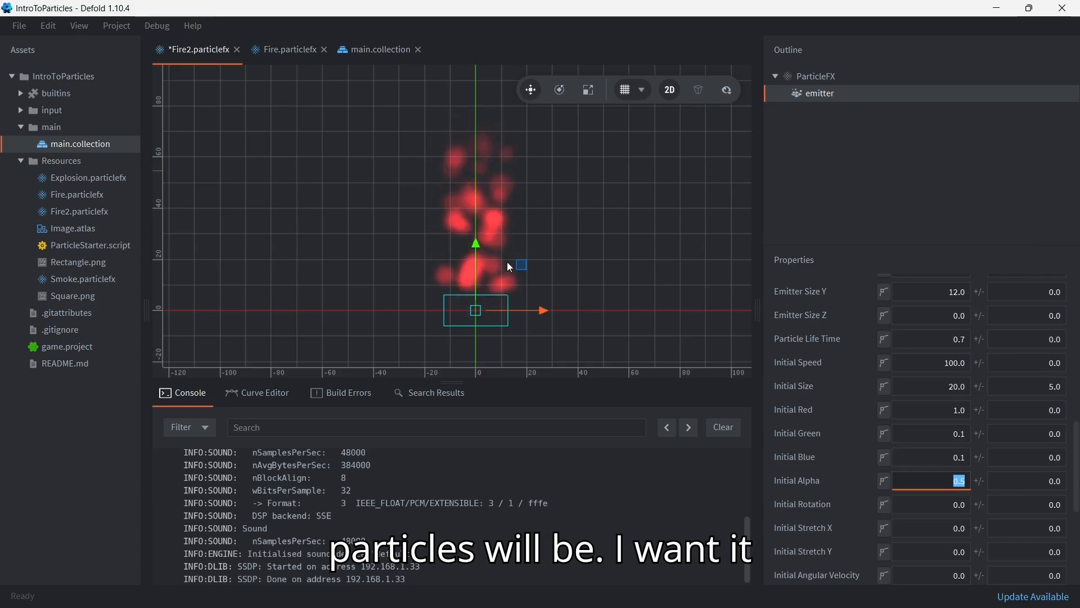
left_click(822, 482)
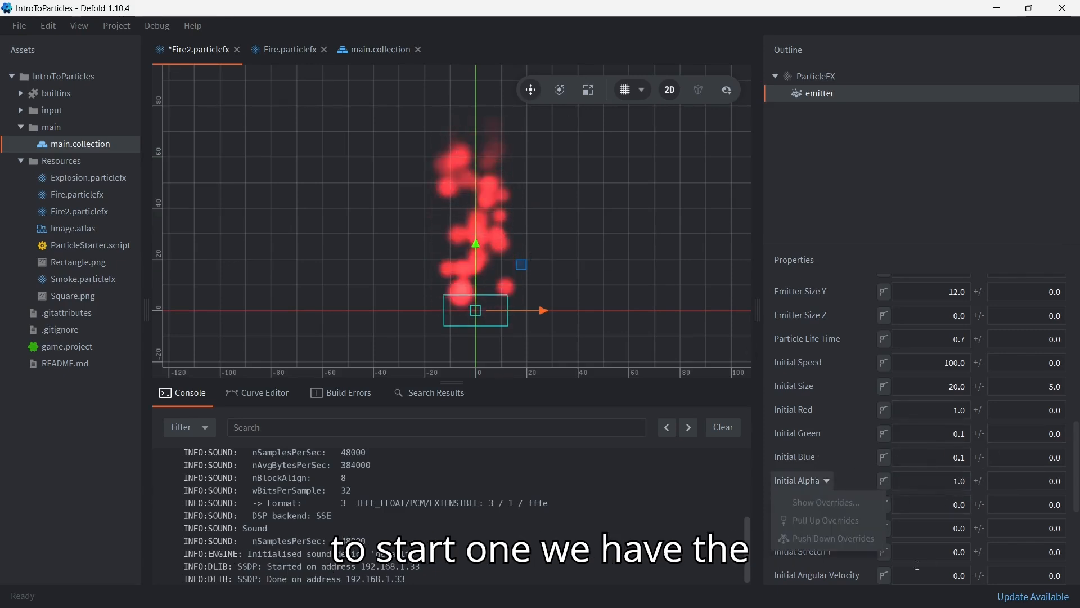
- Try Initial Stretch X values of 1 and 2 to widen the particles, and restore the stretch to 0
scroll(856, 406, "down", 5)
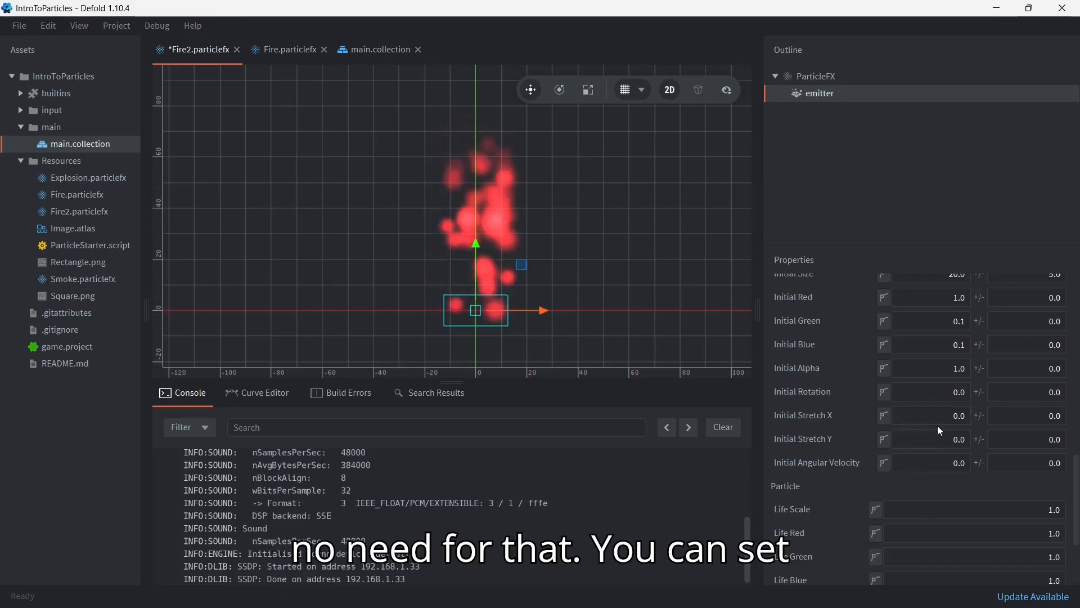
left_click(951, 414)
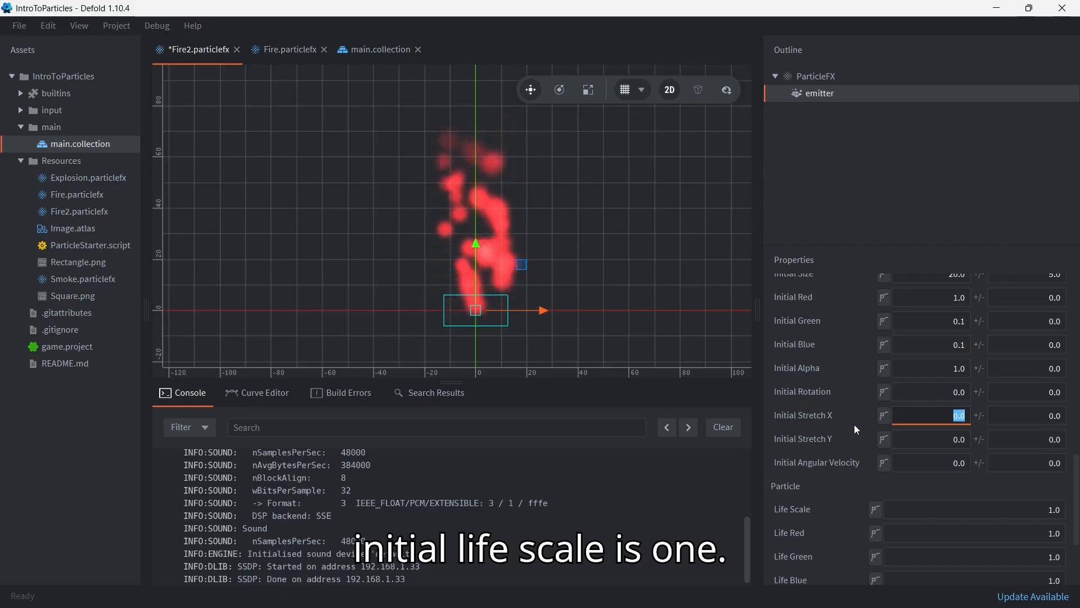
type("1")
key("Return")
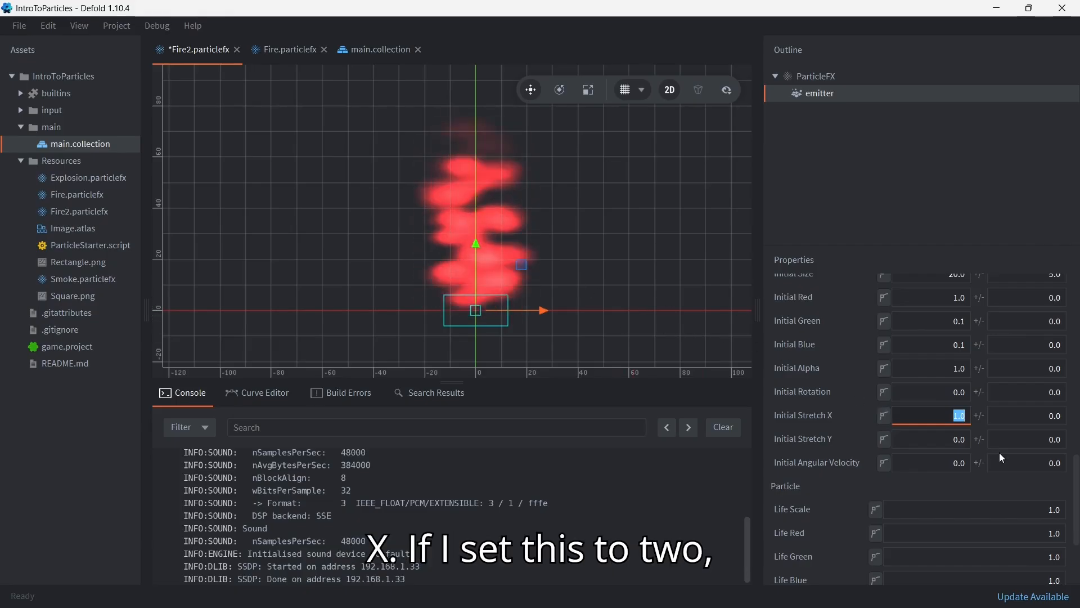
type("2")
key("Return")
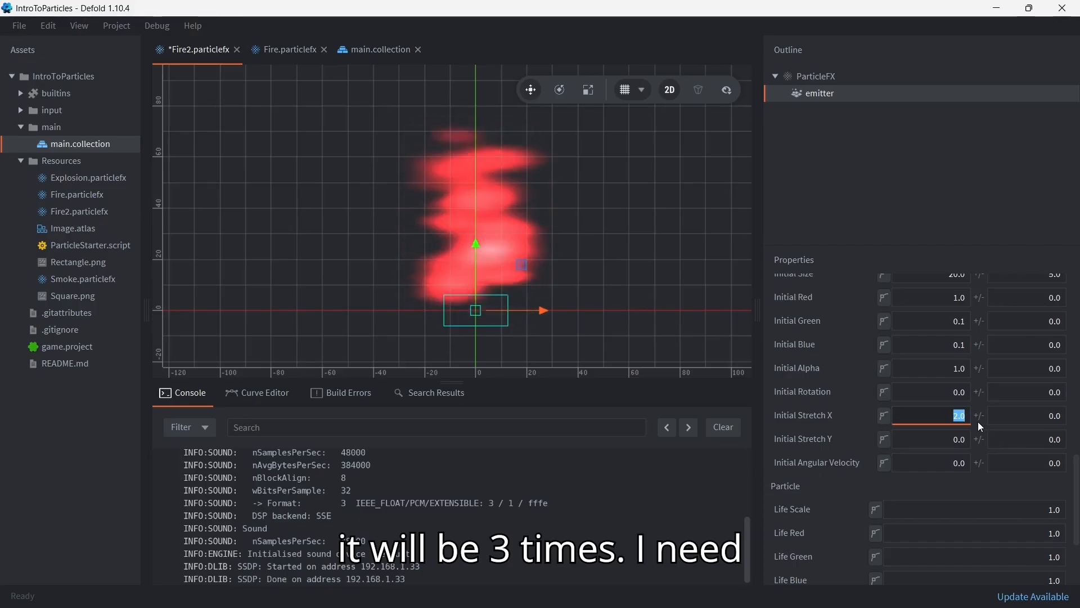
type("0")
key("Return")
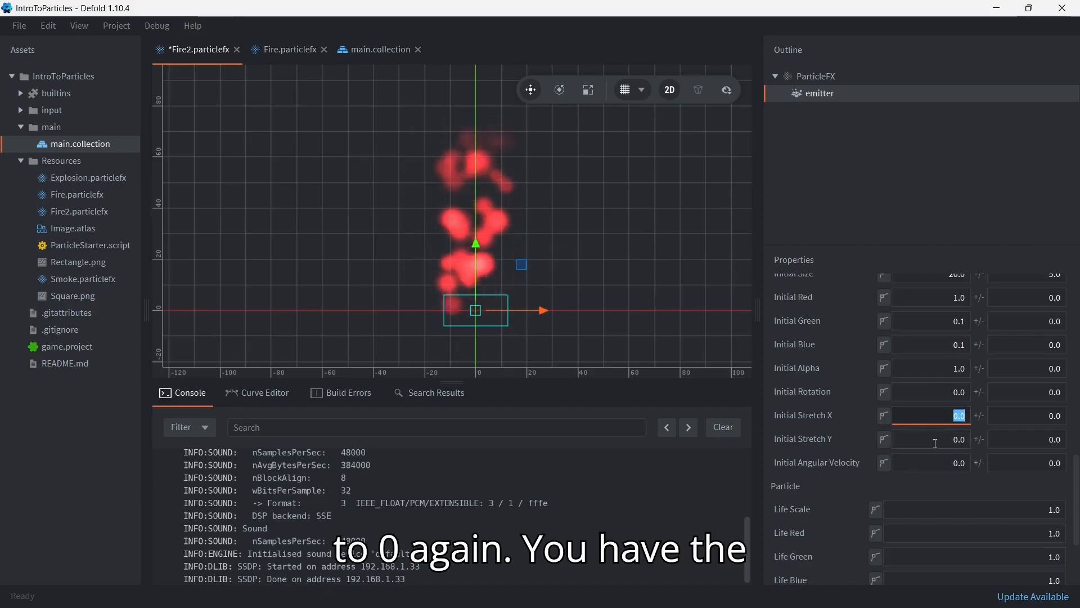
- Switch Life Scale to a curve and display it alone in the Curve Editor, hiding the Life Alpha curve
scroll(831, 439, "down", 1)
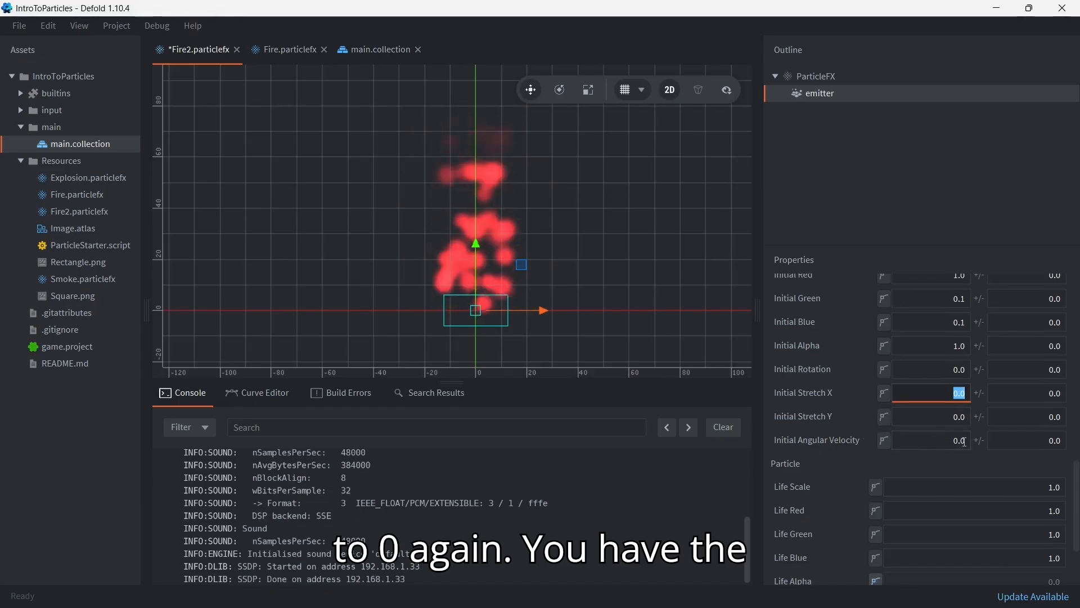
scroll(956, 439, "down", 2)
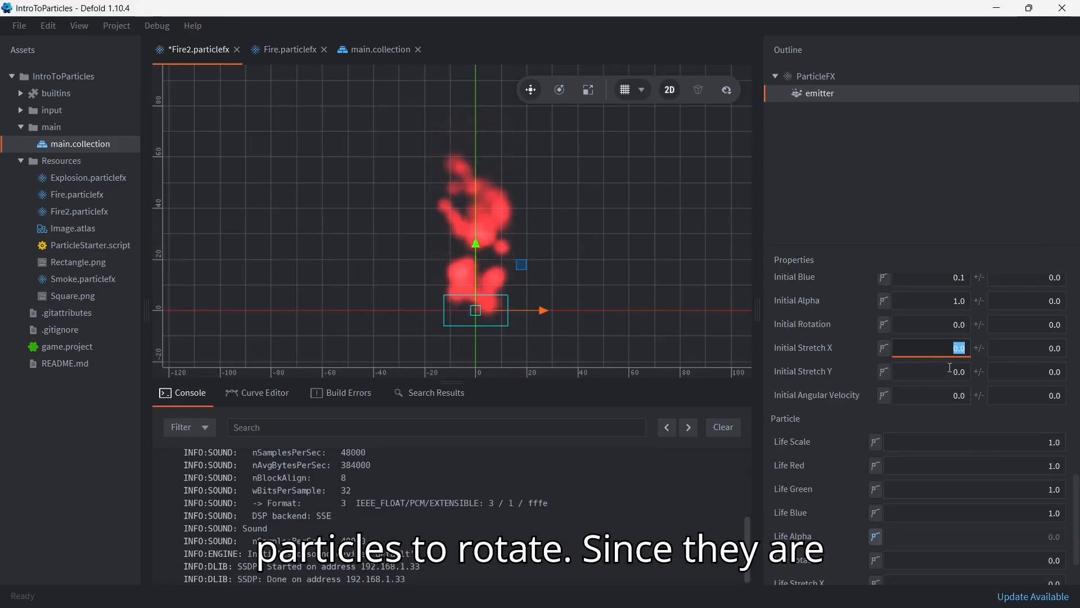
scroll(929, 372, "up", 3)
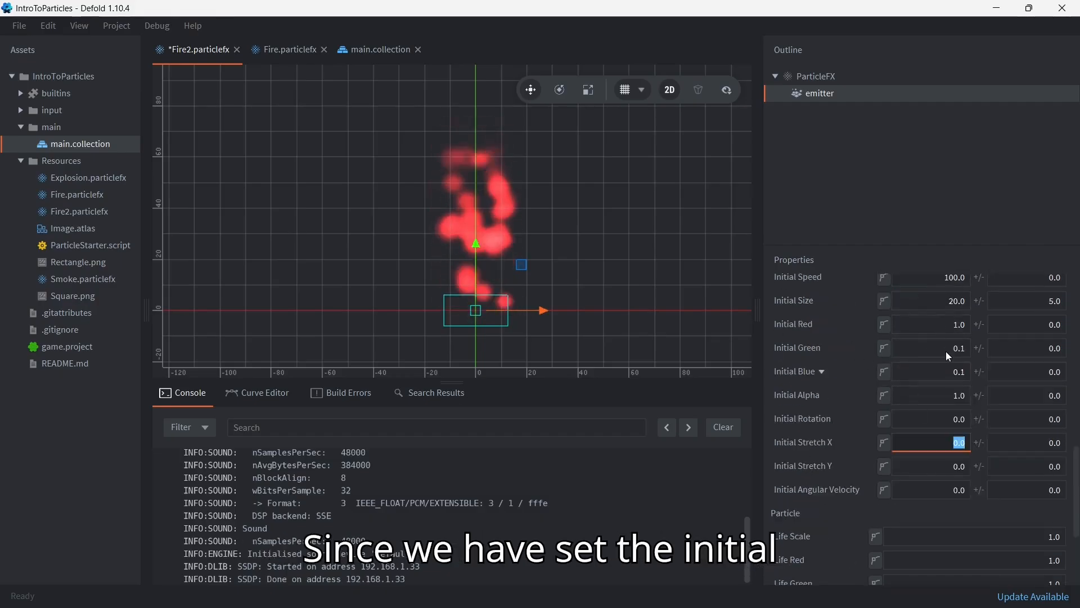
scroll(949, 354, "down", 3)
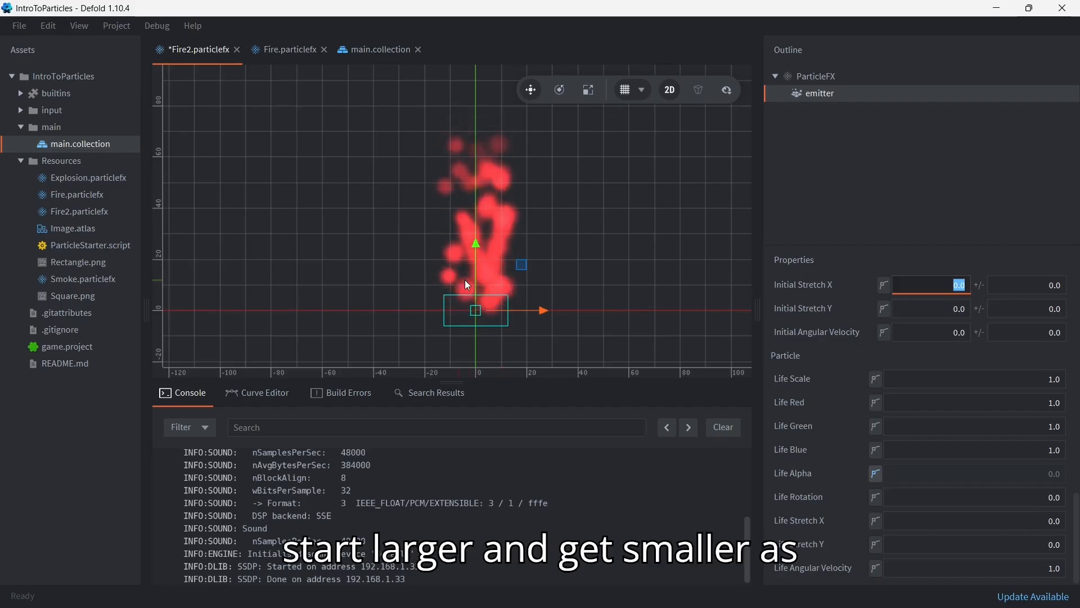
left_click(874, 380)
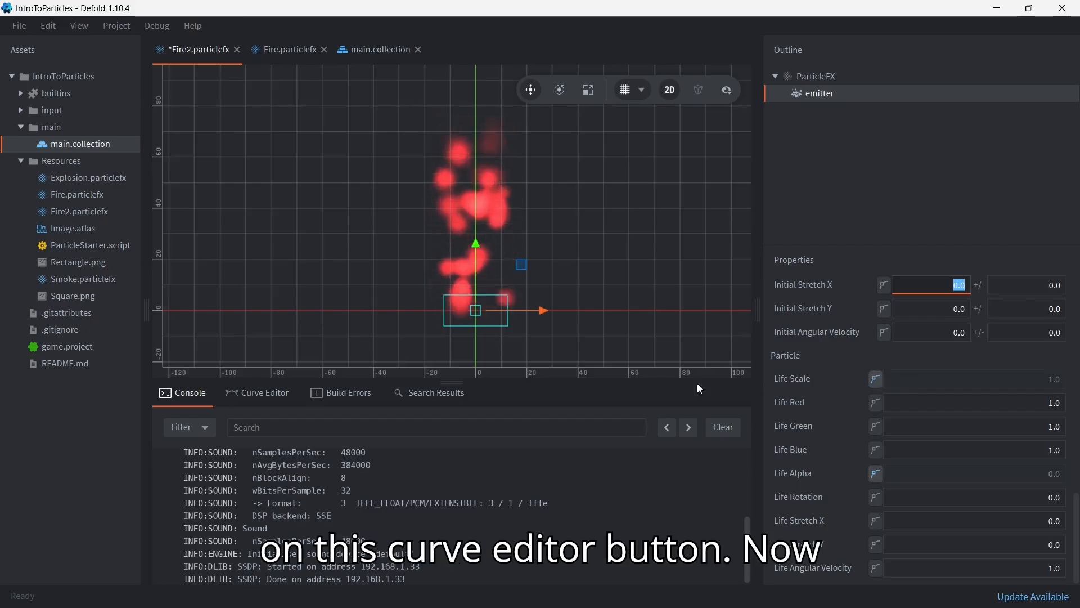
left_click(273, 395)
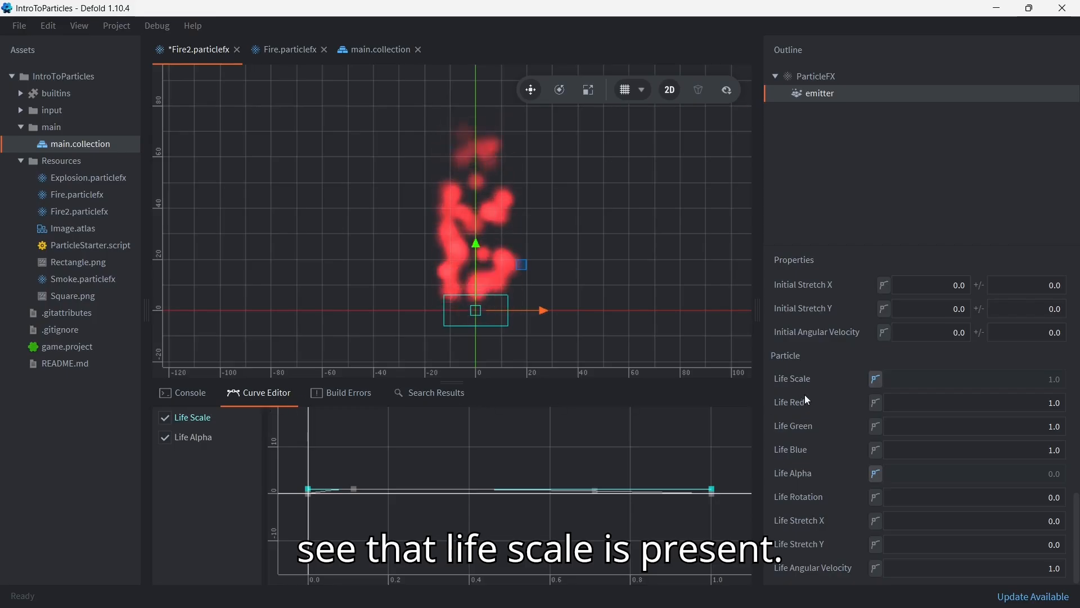
left_click(166, 437)
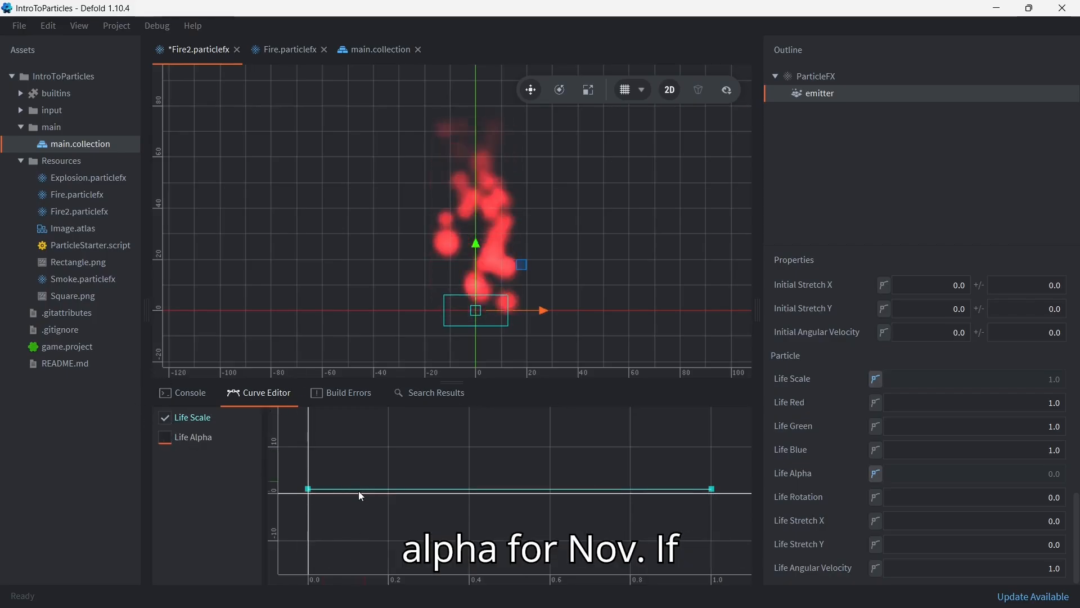
scroll(373, 486, "up", 5)
scroll(376, 486, "up", 5)
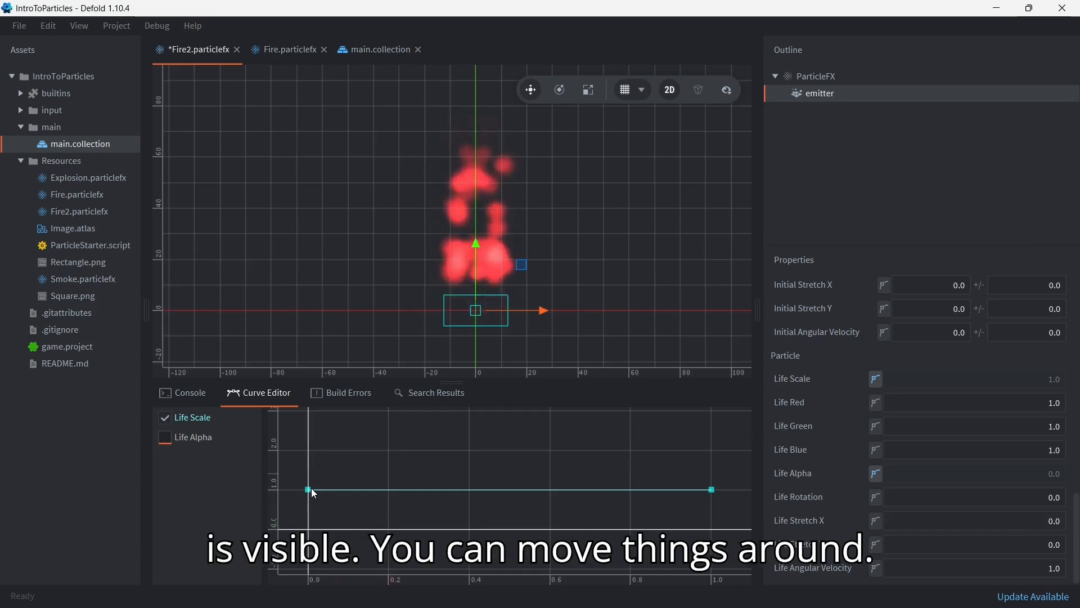
- Undo a trial lowering of the Life Scale curve's start, and make the curve fall from about 1.7 to about 0.6
left_click_drag(308, 489, 329, 541)
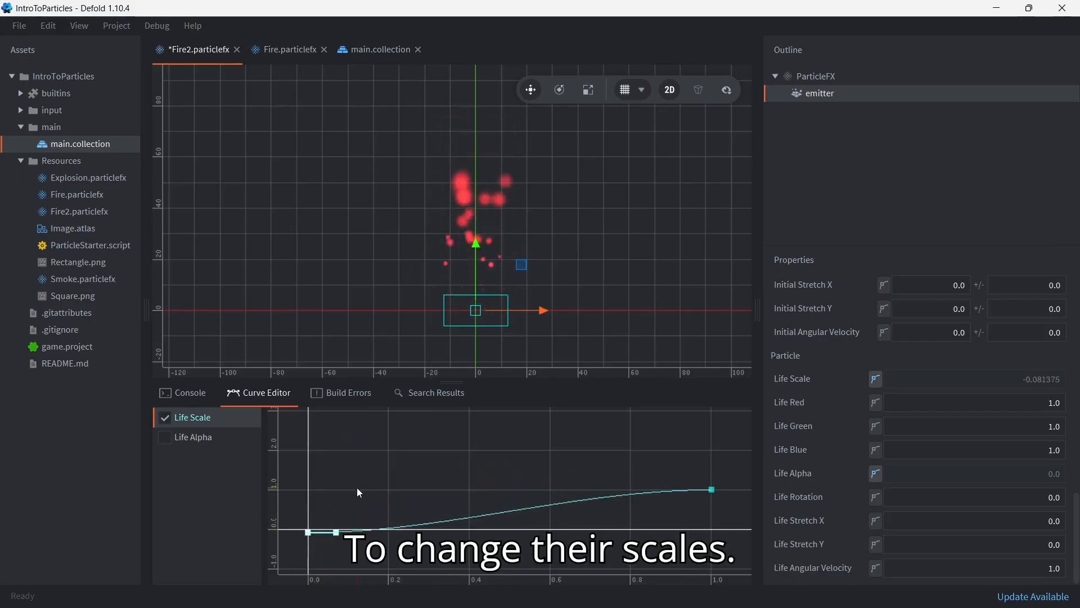
key("ctrl+z")
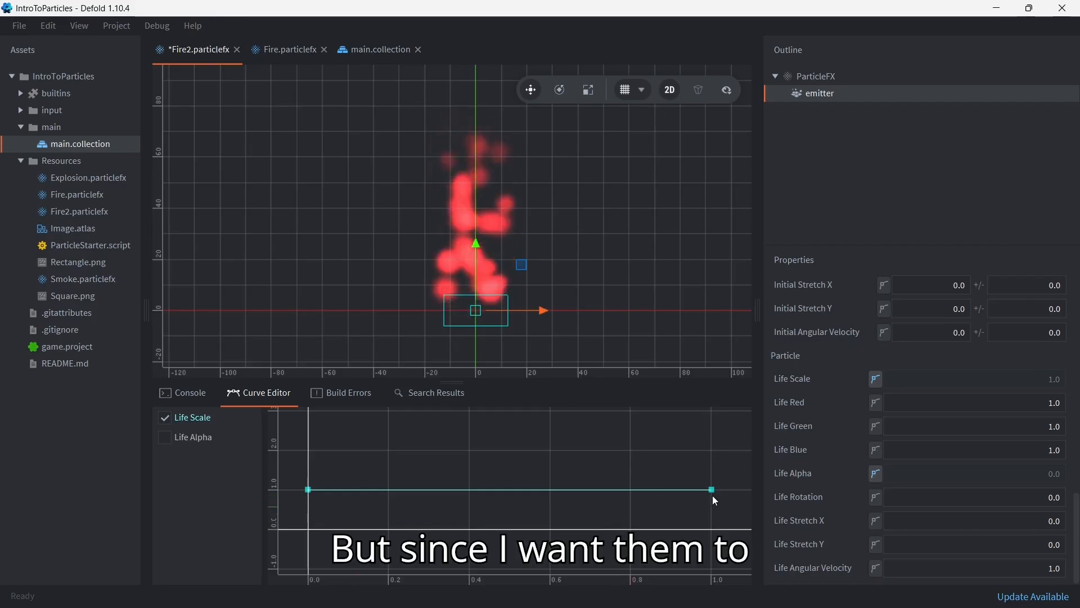
mouse_move(712, 491)
left_mouse_down()
mouse_move(713, 527)
mouse_move(713, 505)
left_mouse_up()
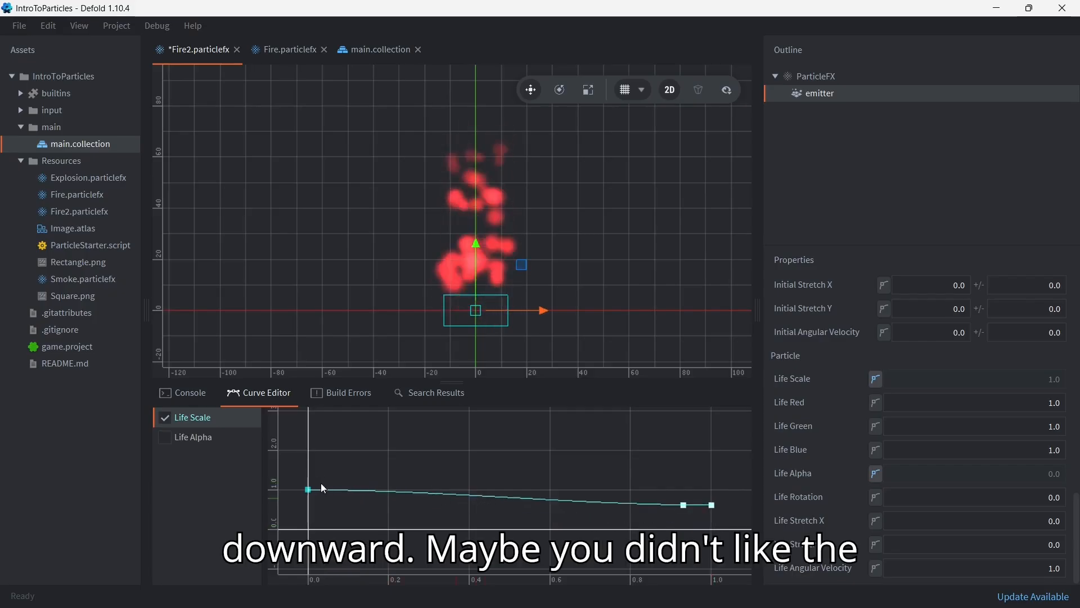
left_click_drag(309, 489, 313, 460)
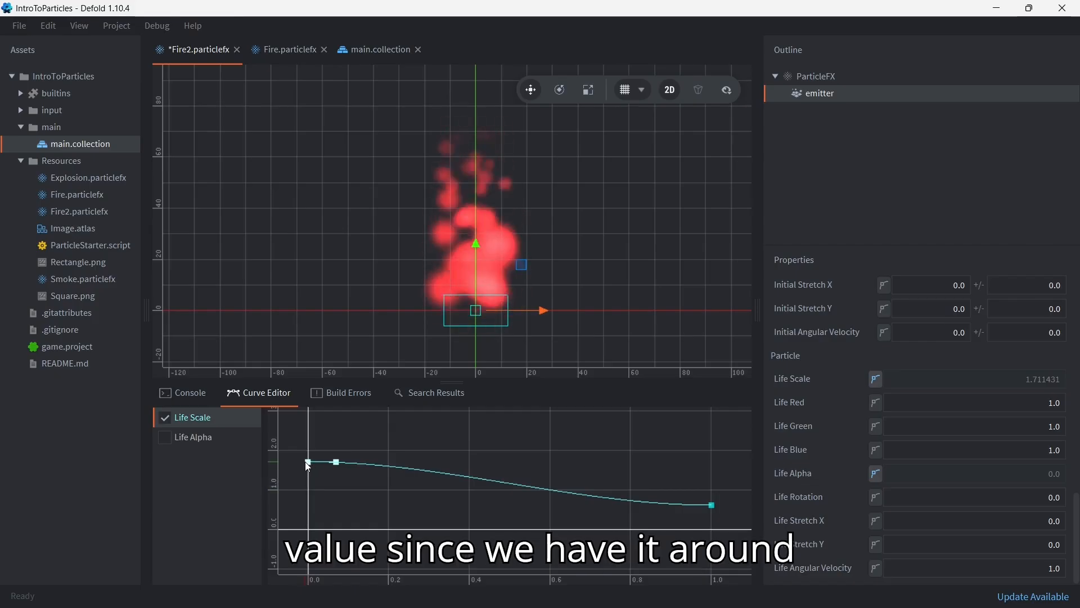
scroll(962, 439, "up", 5)
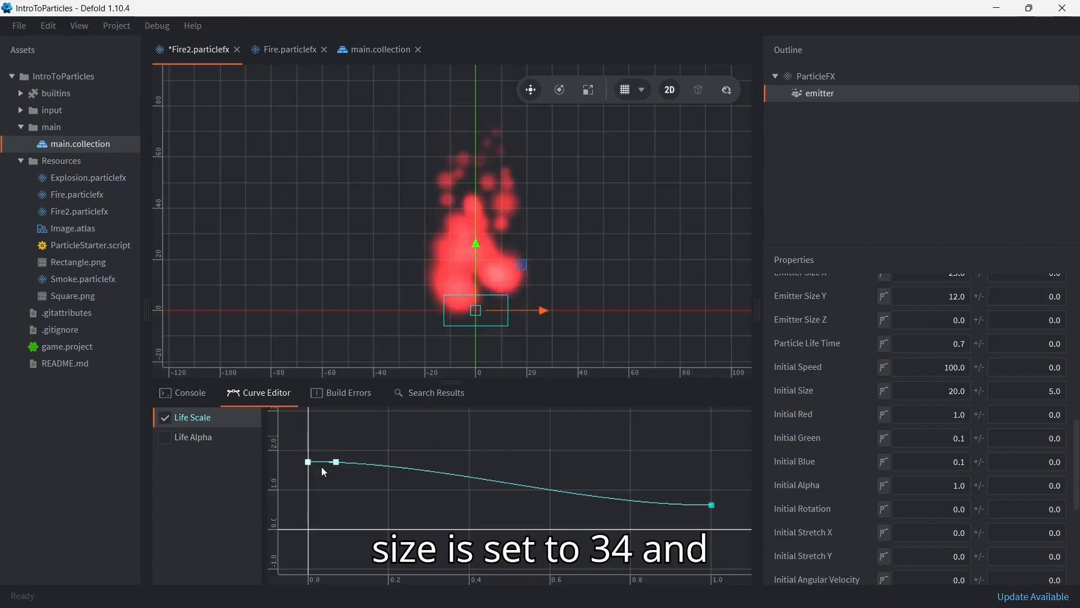
- Try a steeper start tangent on the Life Scale curve, undo it, and tilt the end tangent slightly to dip before the end
left_click_drag(336, 463, 334, 475)
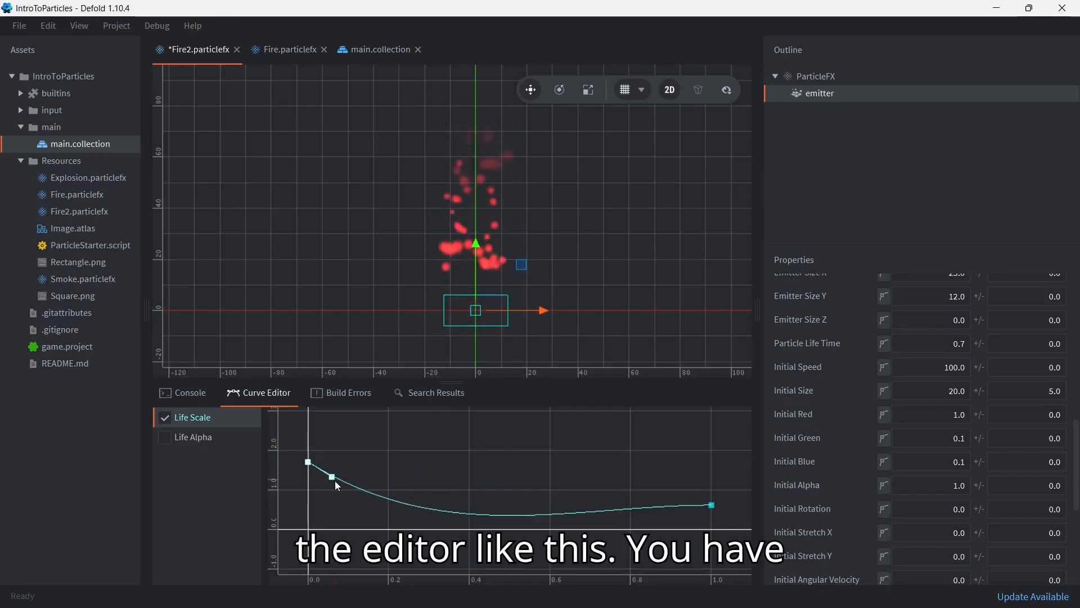
key("ctrl+z")
left_click(712, 506)
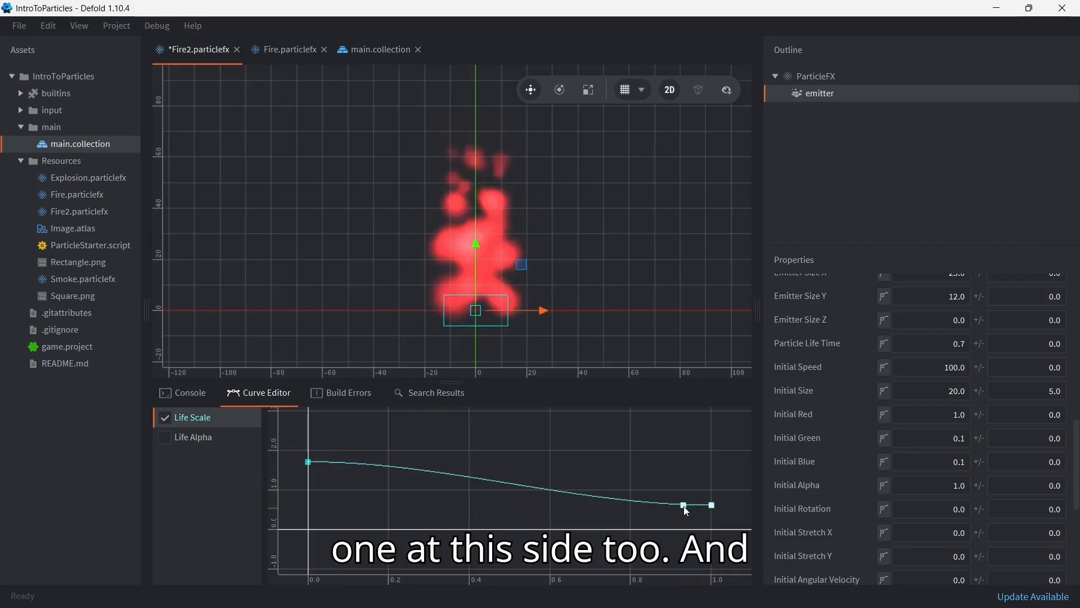
left_click_drag(684, 505, 680, 509)
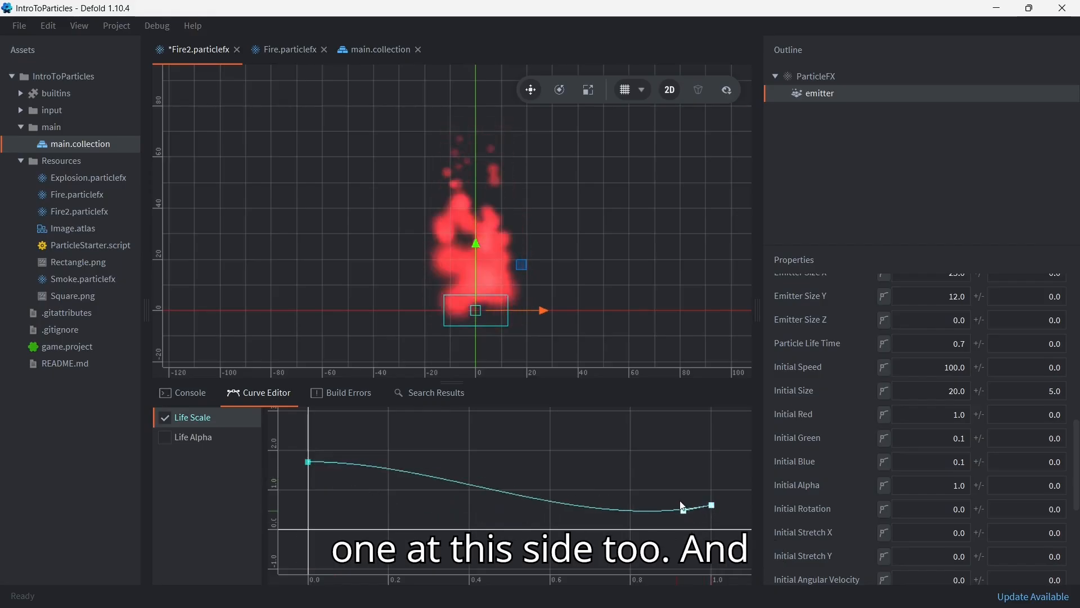
- Add a point on the Life Scale curve, move it to about (0.8, 0.7), and lower the end point to about 0.2
left_click(501, 488)
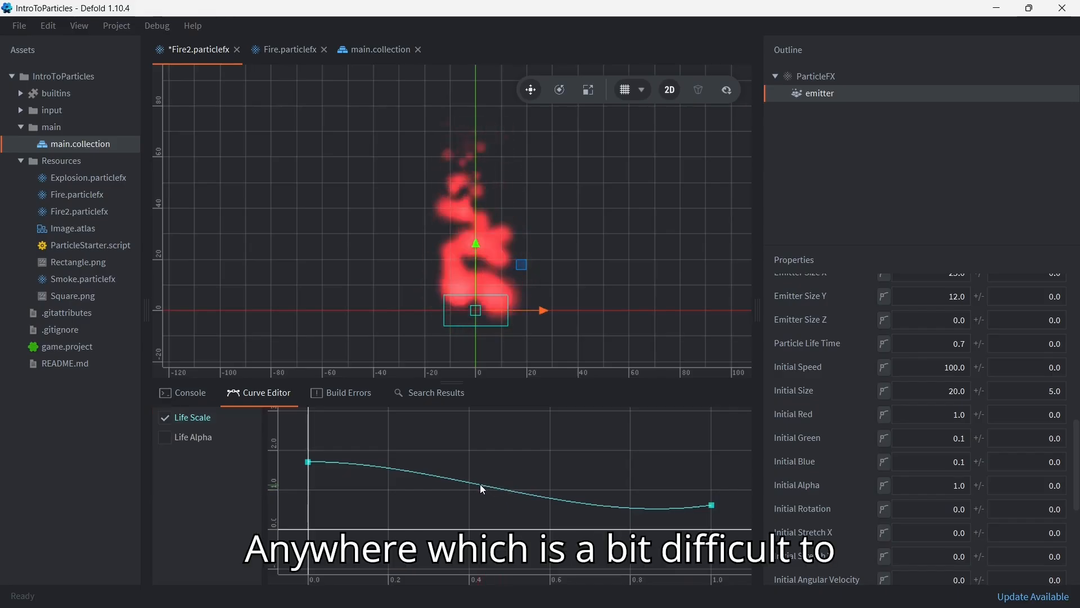
double_click(481, 484)
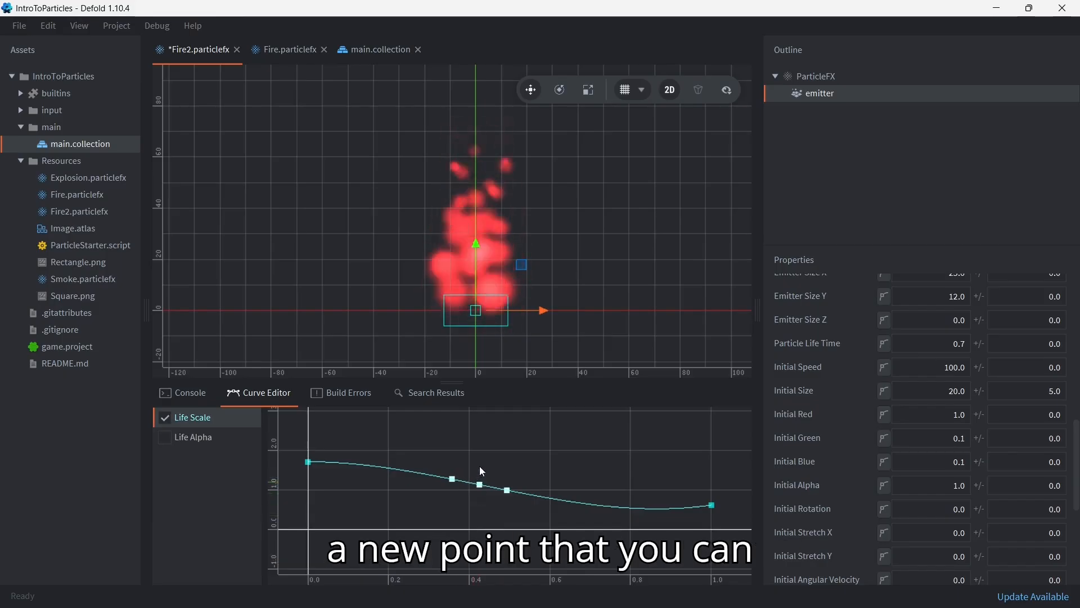
left_click_drag(480, 485, 578, 497)
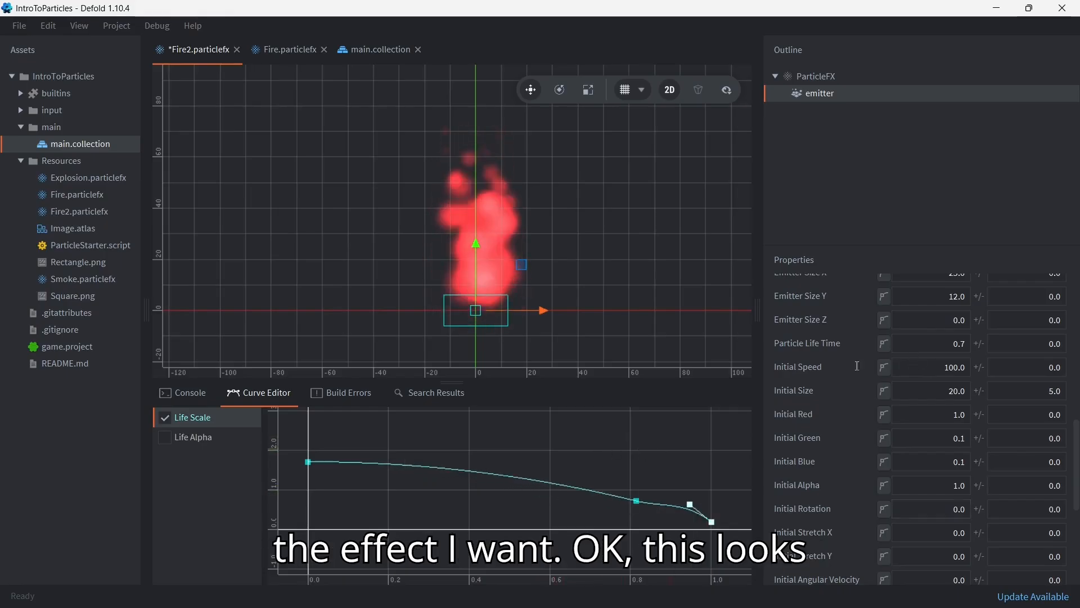
scroll(891, 351, "up", 2)
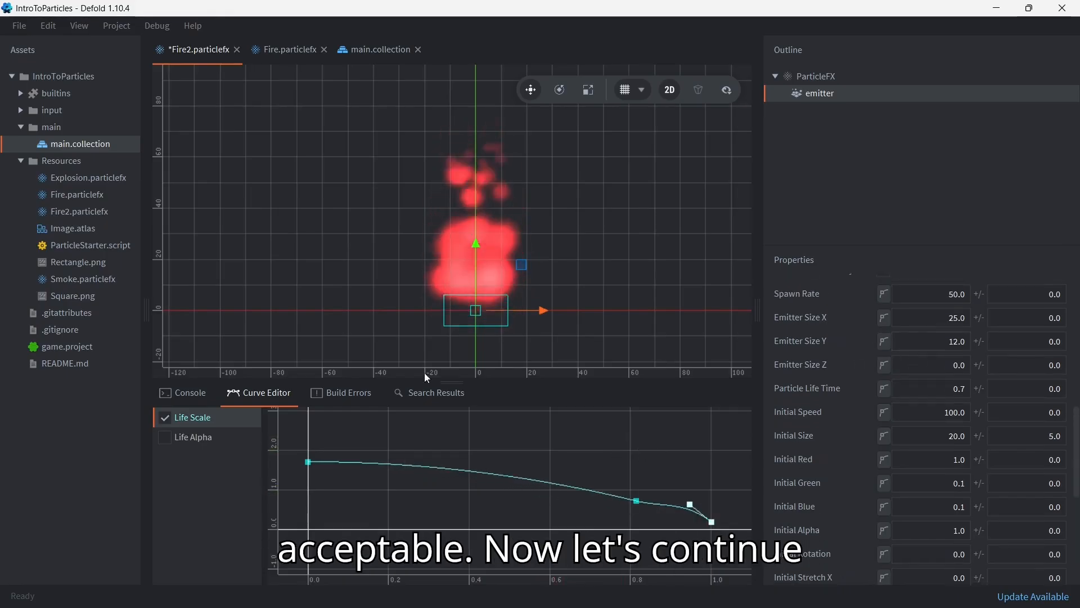
scroll(968, 349, "up", 2)
scroll(972, 351, "down", 10)
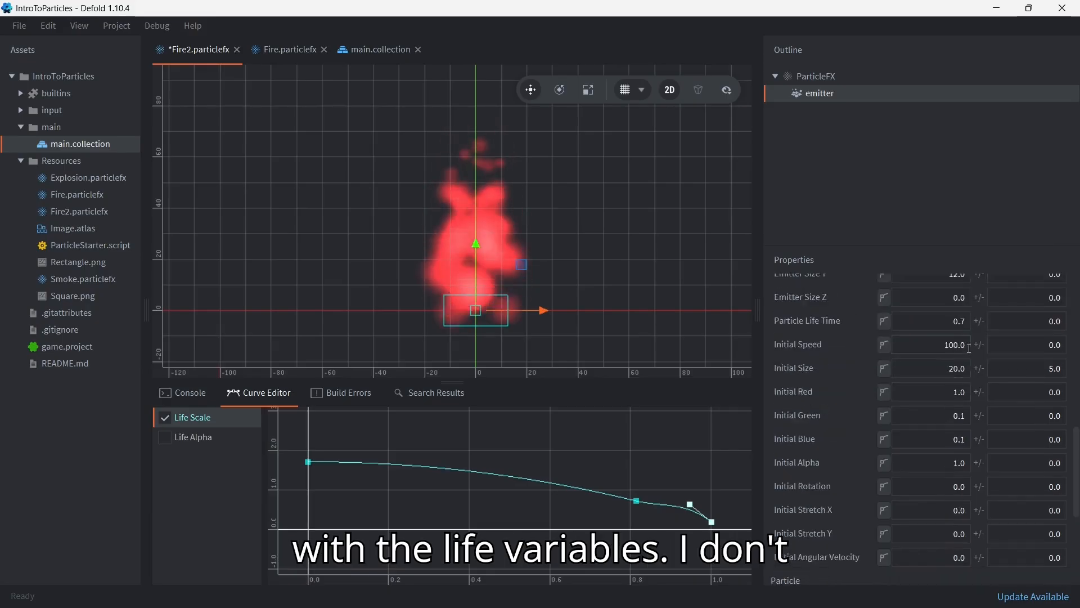
- Switch Life Green to a curve, display it alone in the Curve Editor, and raise its end point to about 2
scroll(975, 353, "down", 4)
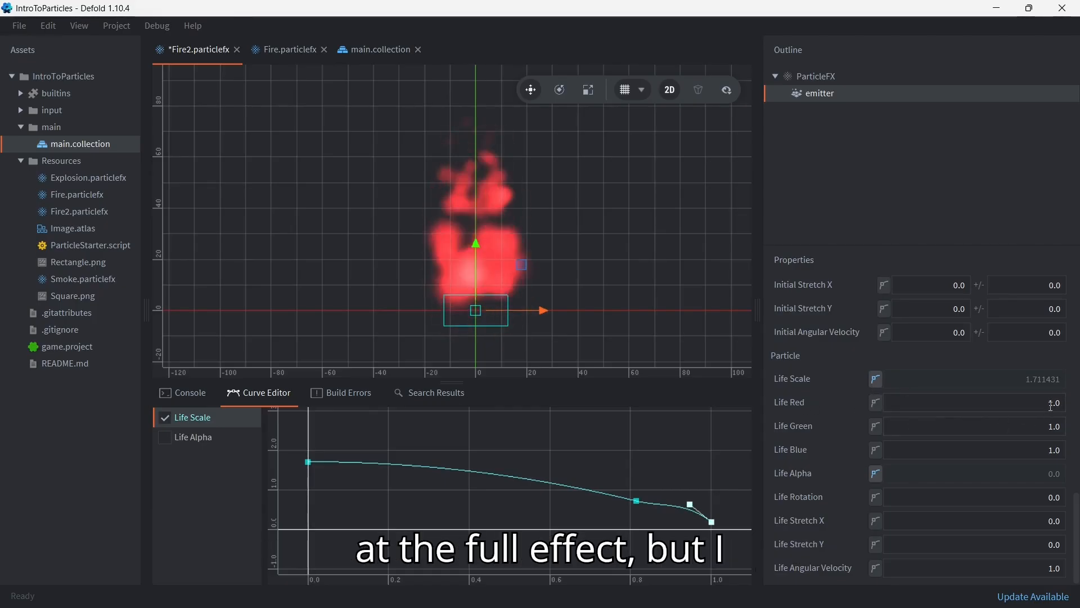
left_click(877, 431)
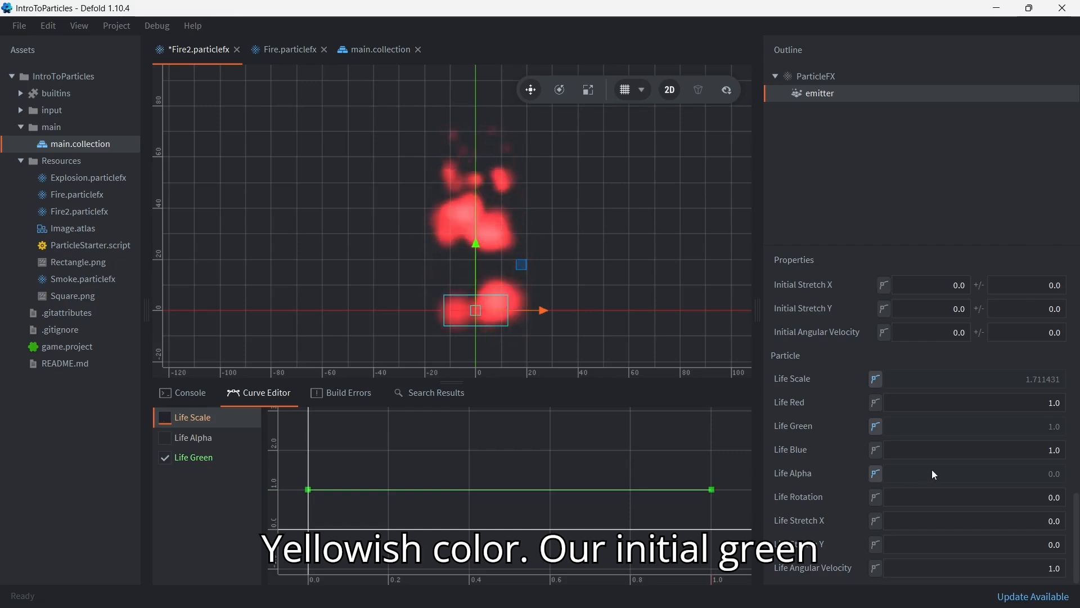
scroll(932, 469, "up", 10)
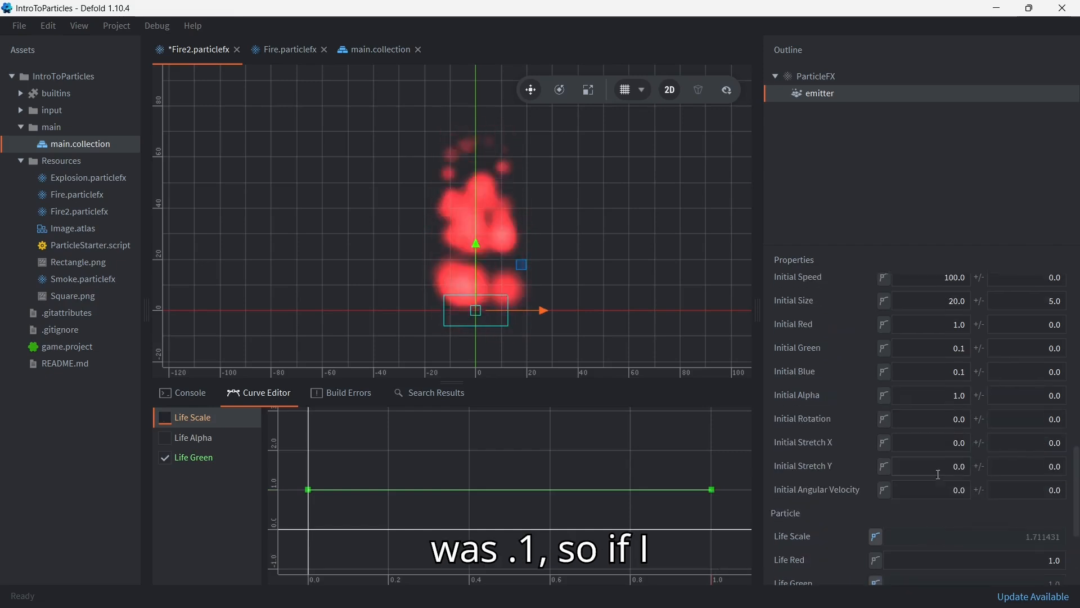
left_click(713, 490)
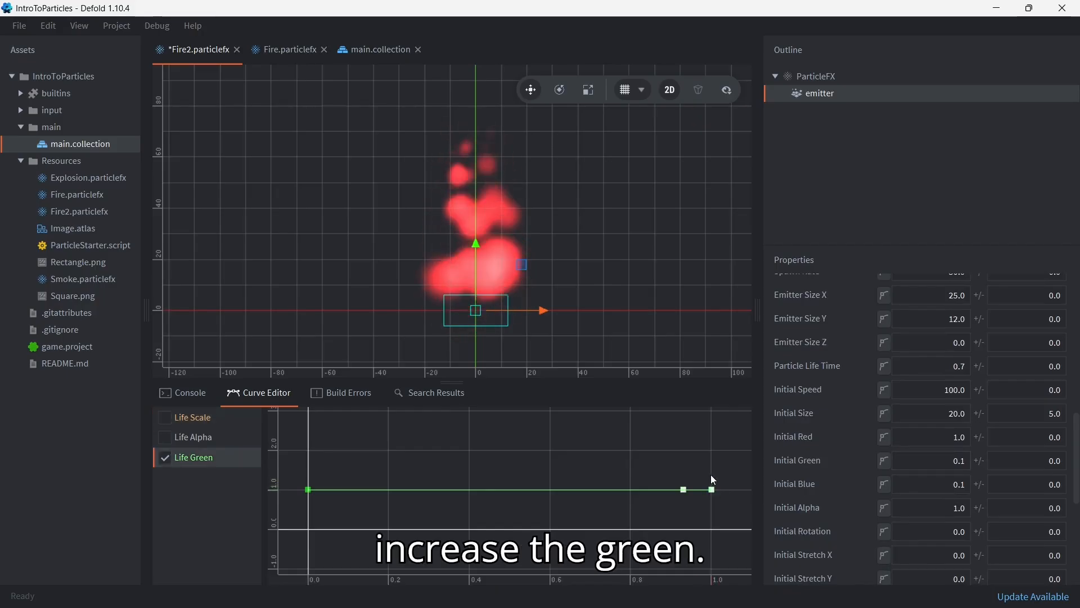
left_click_drag(713, 488, 710, 447)
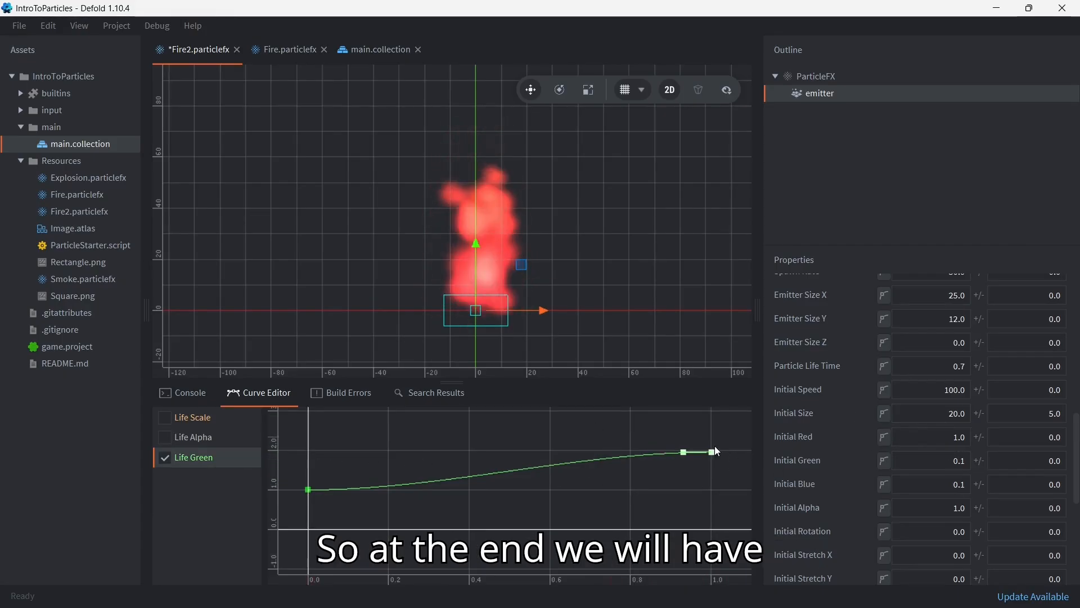
- Raise the end point of the Life Green curve to about 5 and save the particle effect
scroll(702, 470, "down", 2)
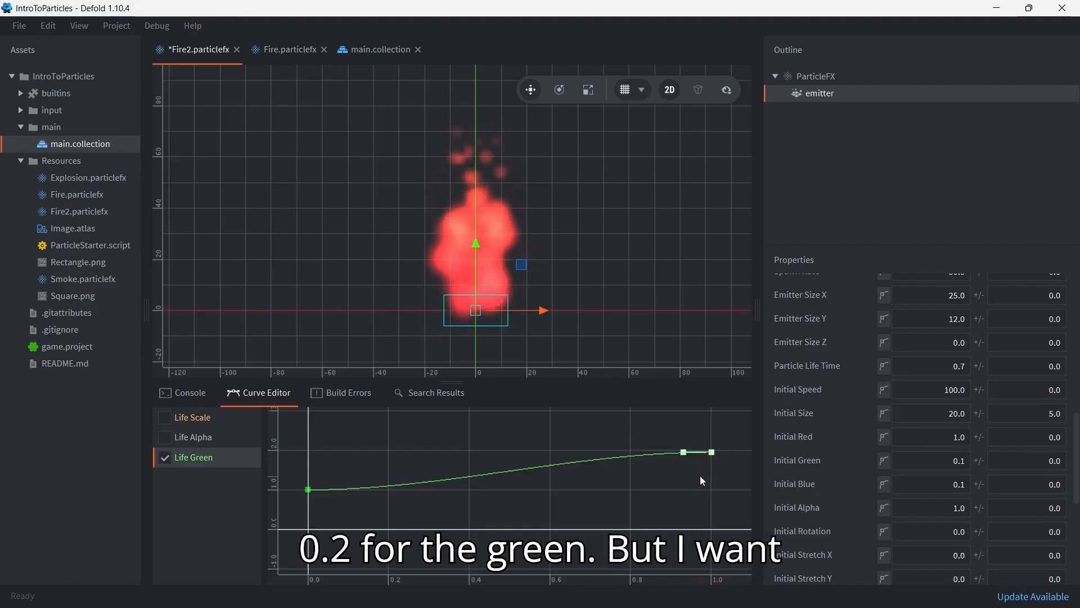
middle_click_drag(667, 516, 666, 554)
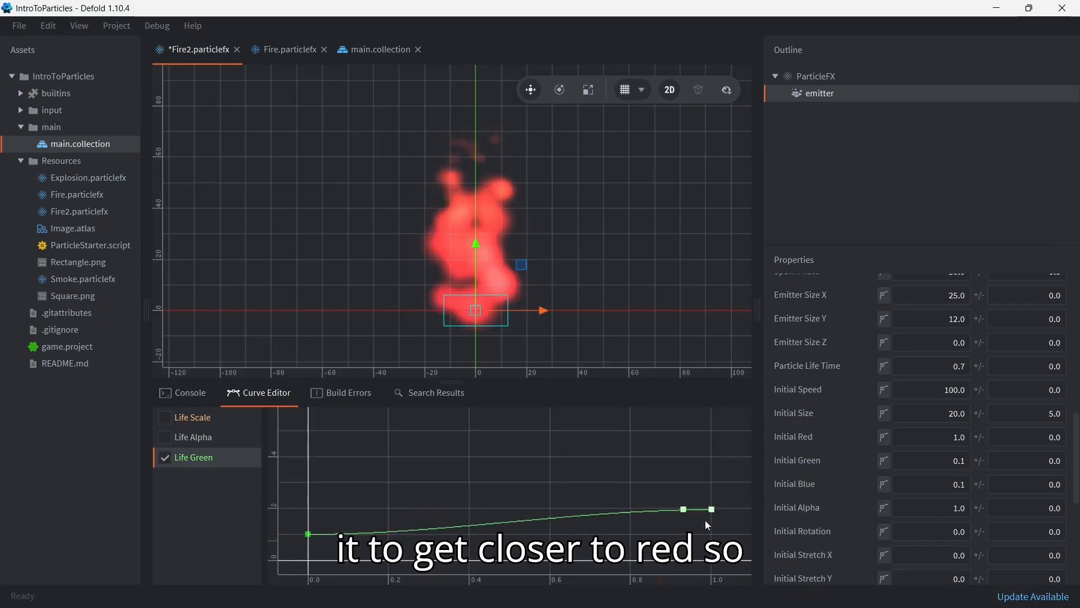
left_click_drag(710, 514, 697, 441)
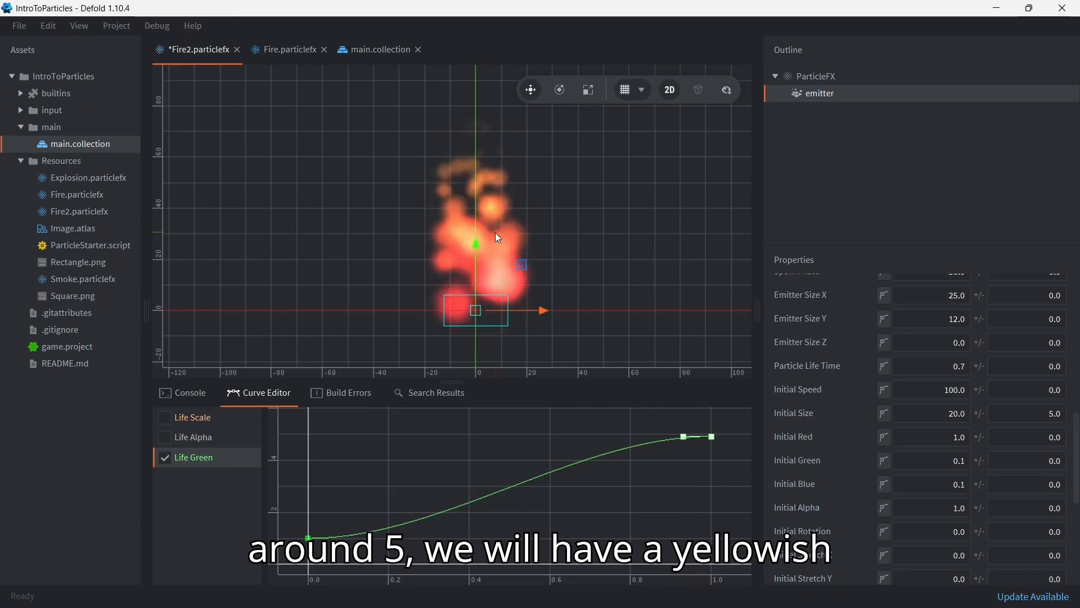
key("ctrl+s")
- Switch Life Blue to a curve shown alone, delete a surplus point, and make it rise from about 1 to about 5
scroll(954, 469, "down", 5)
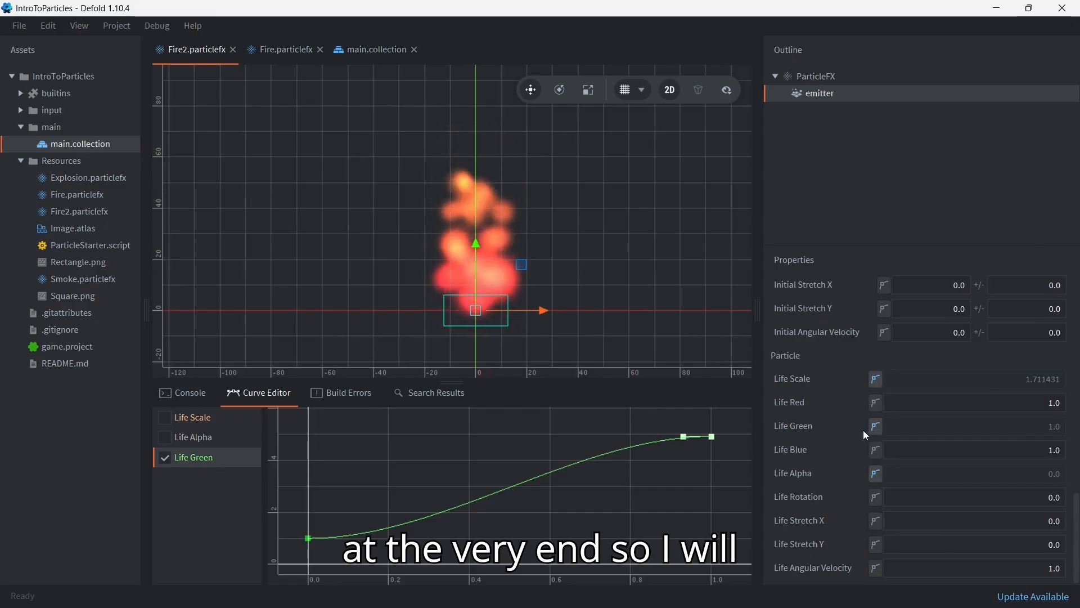
left_click(876, 451)
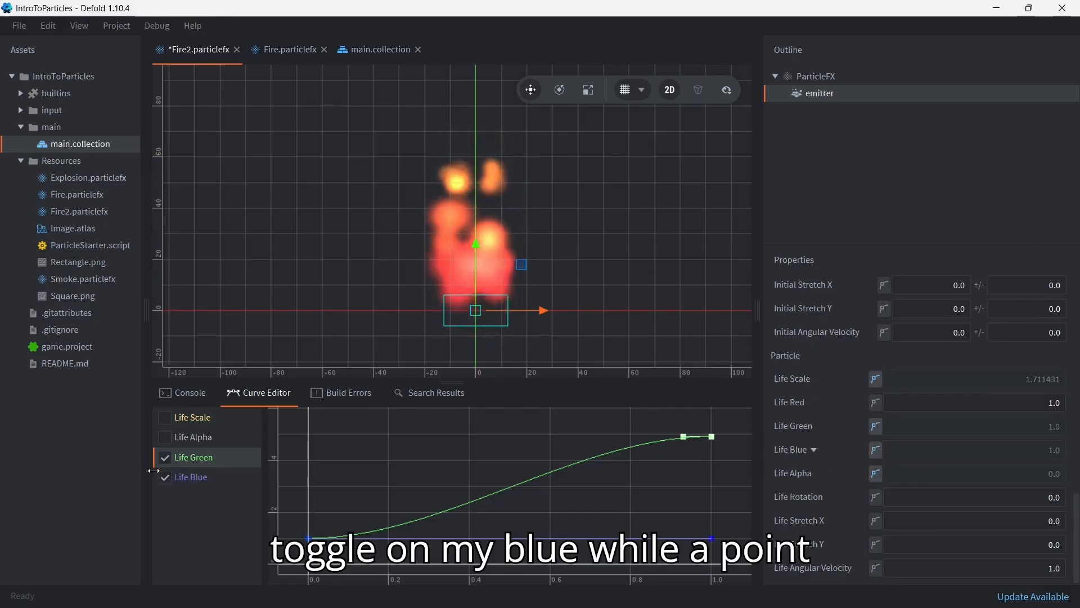
left_click(165, 457)
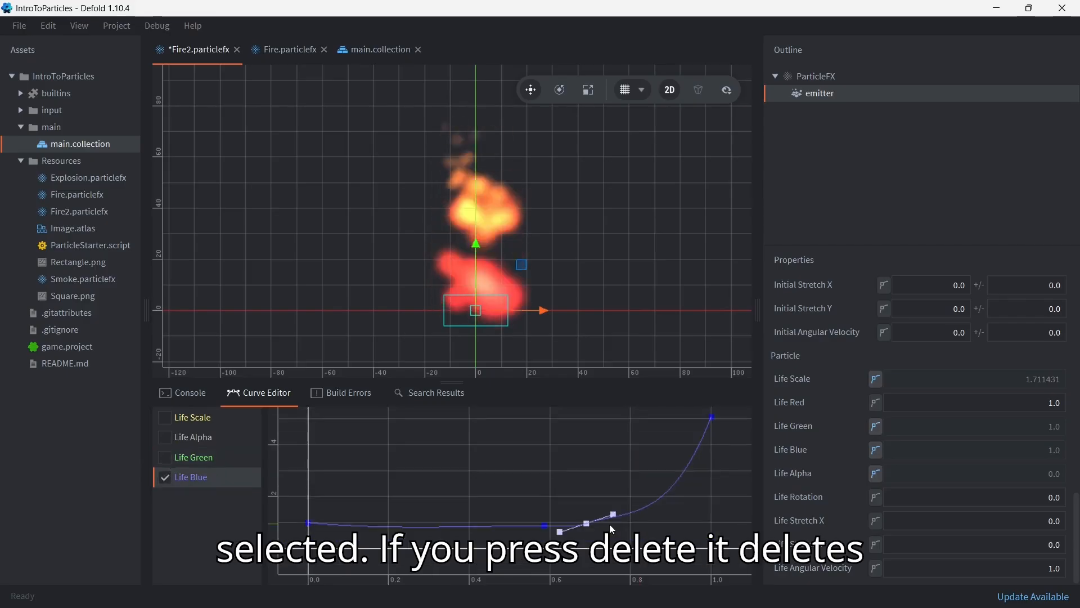
key("Delete")
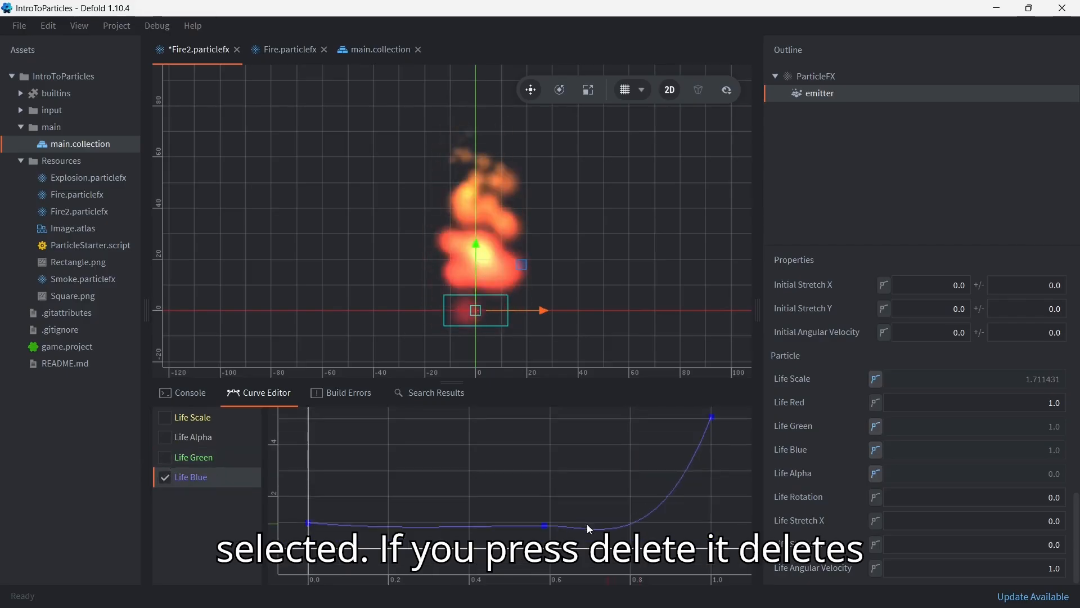
left_click(544, 526)
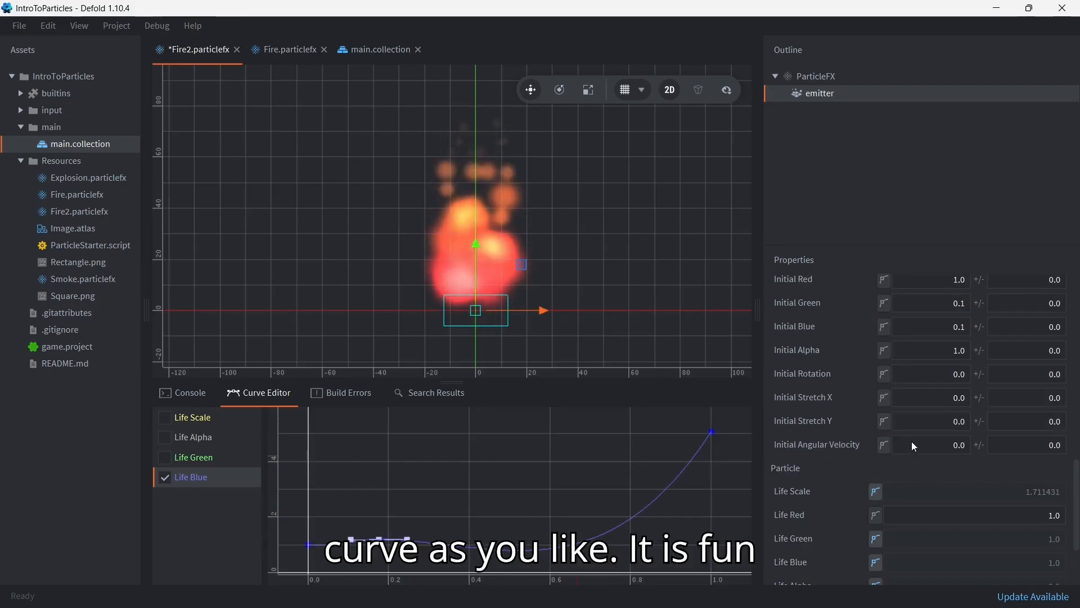
scroll(889, 445, "down", 2)
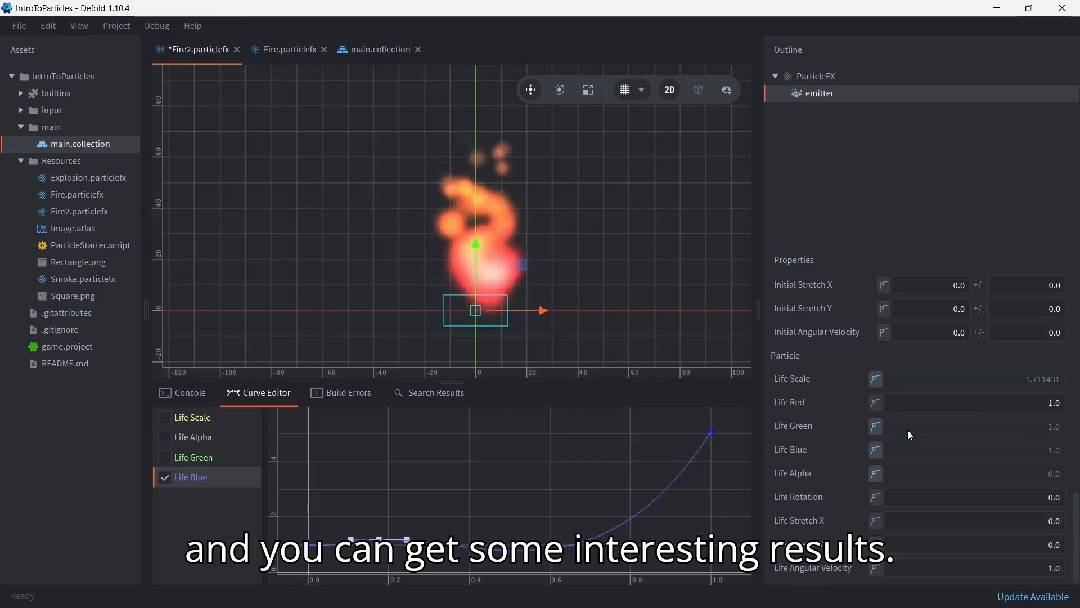
- Display the Life Alpha curve alone in the Curve Editor and examine its point near 0.7 and the fade at the end
left_click(170, 477)
left_click(165, 437)
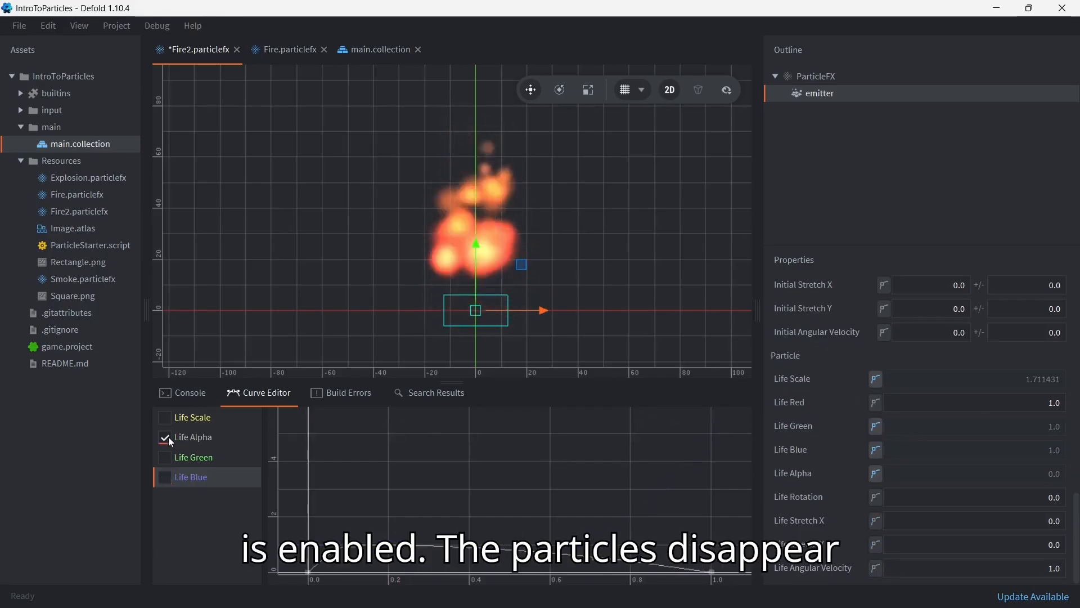
key("f")
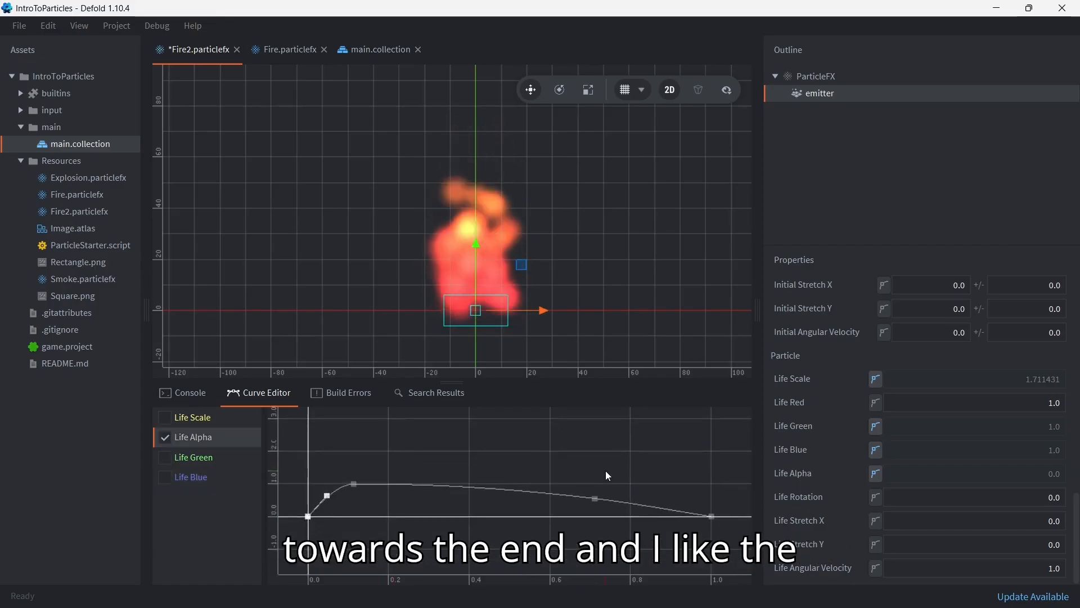
left_click(595, 494)
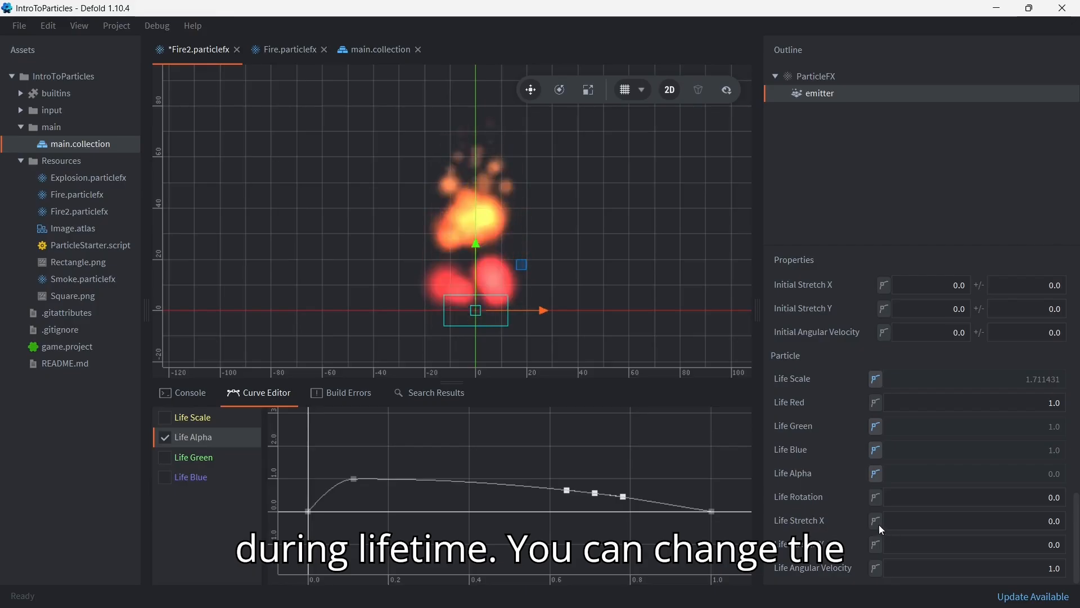
- Make Life Stretch Y a curve with its end raised to about 1.3, flatten the Life Scale curve's end tangent, and save
left_click(876, 543)
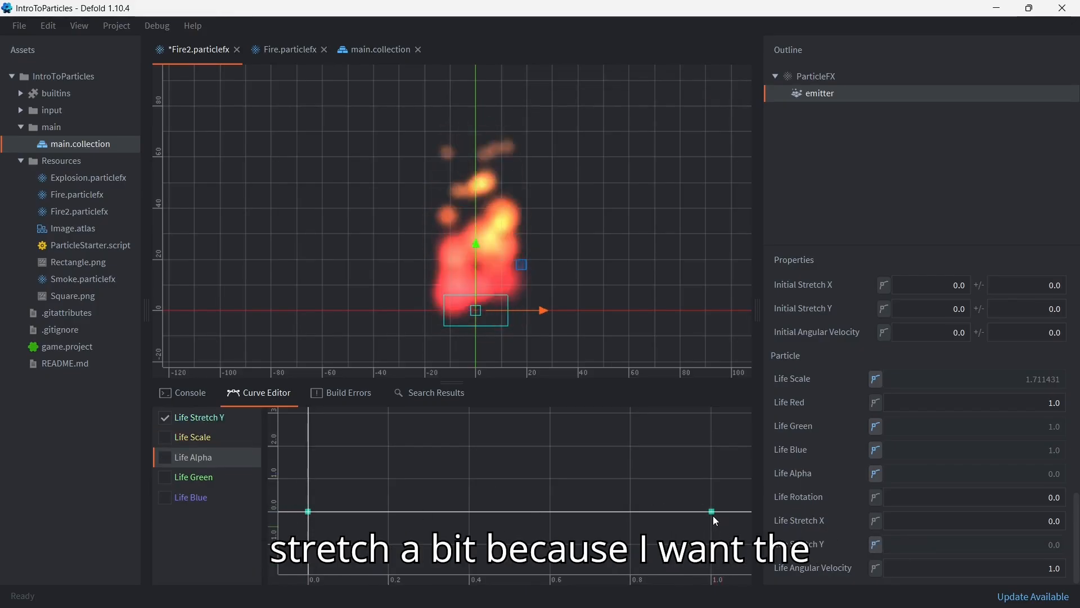
left_click_drag(712, 506, 703, 469)
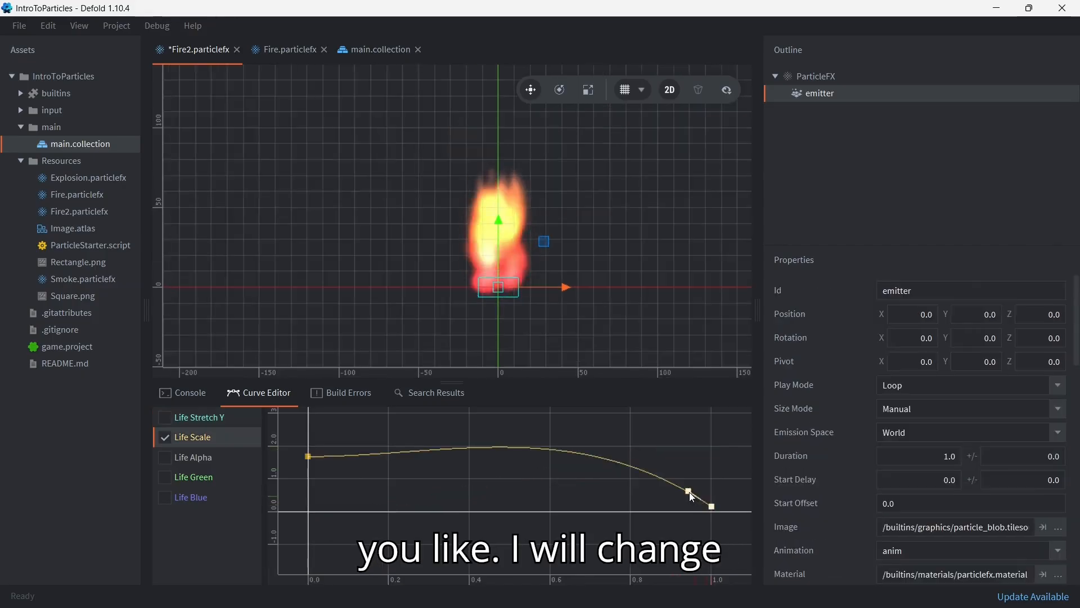
left_click_drag(689, 491, 683, 504)
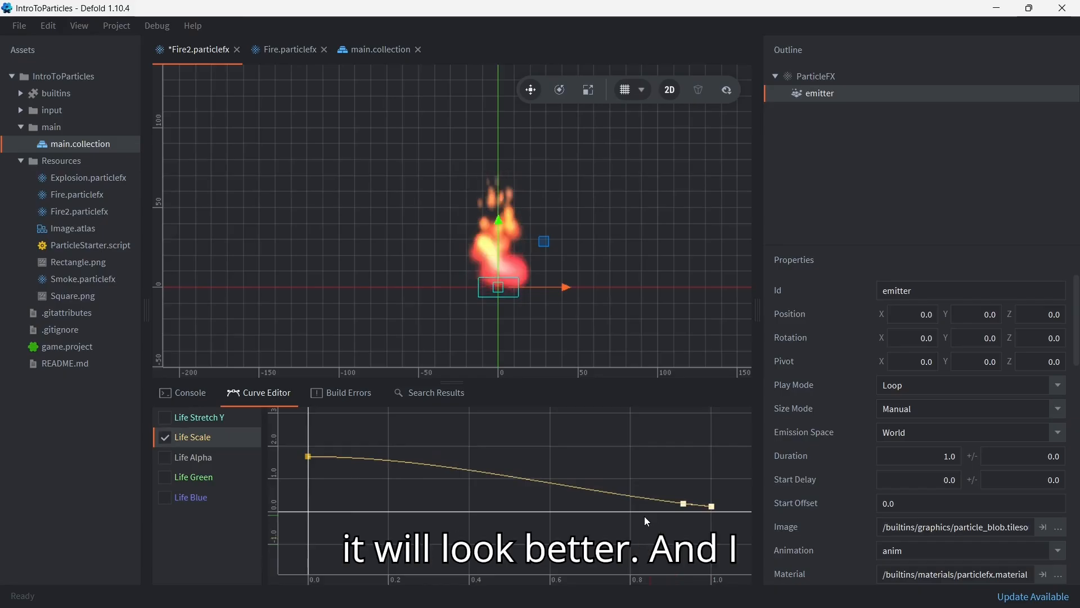
key("ctrl+s")
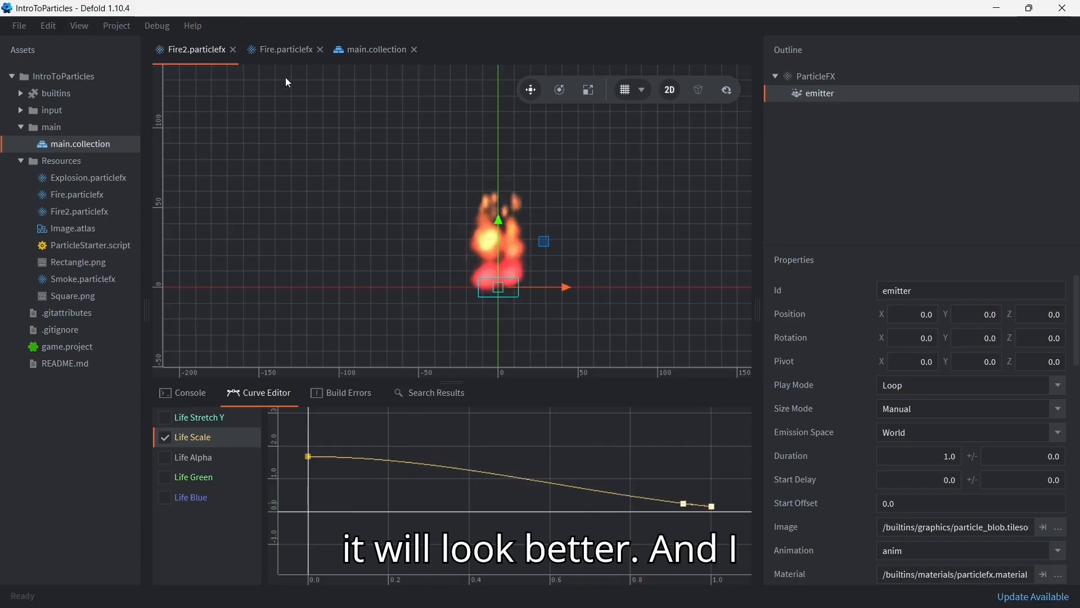
- Examine the Life Scale and Life Green curves of the emitter in Fire.particlefx for comparison
left_click(290, 54)
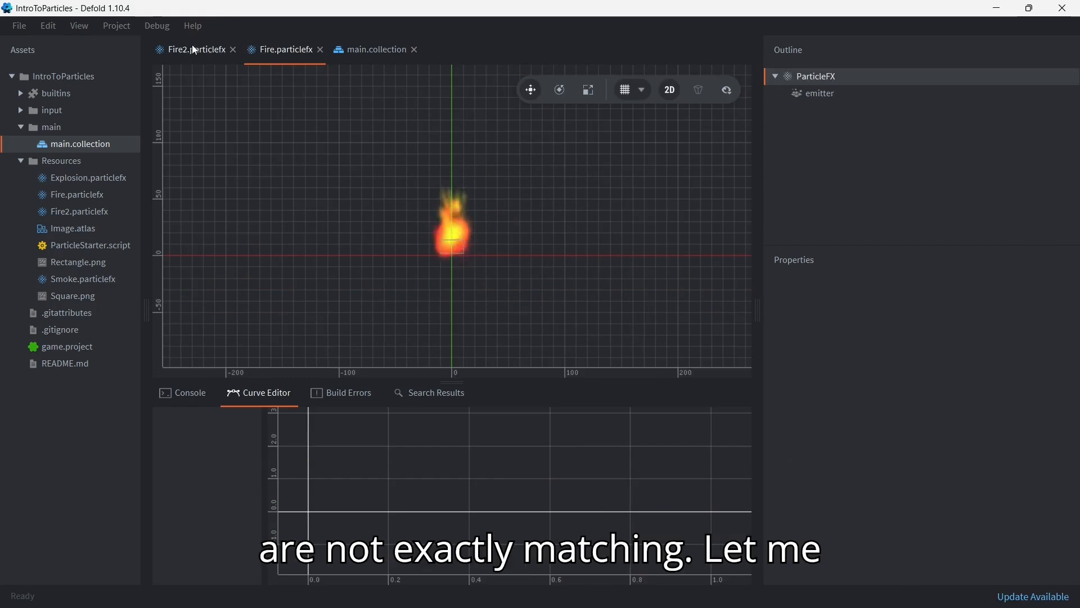
left_click(821, 96)
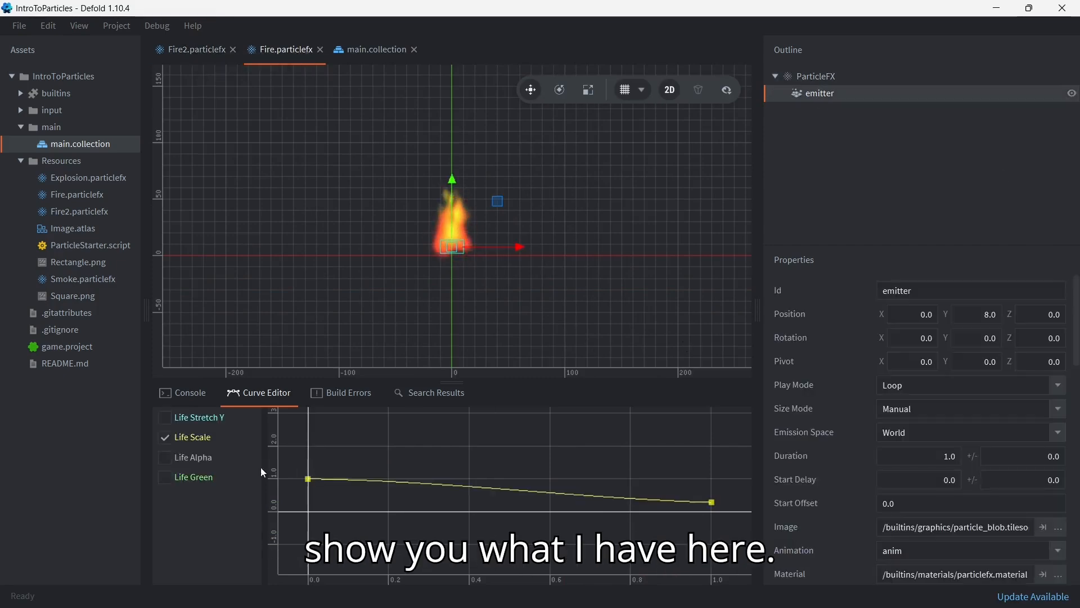
left_click(166, 438)
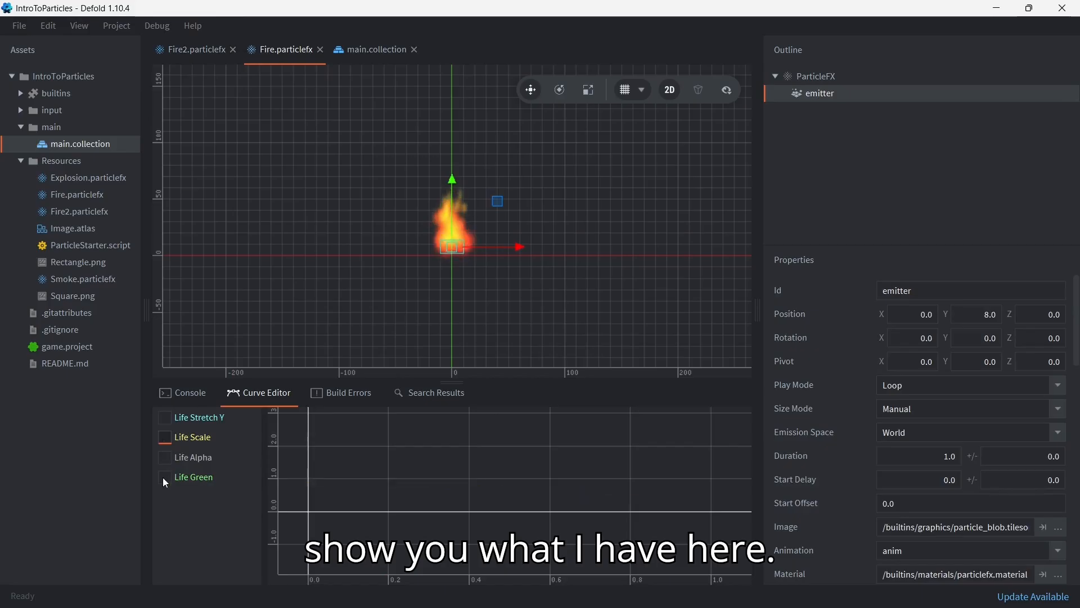
left_click(165, 477)
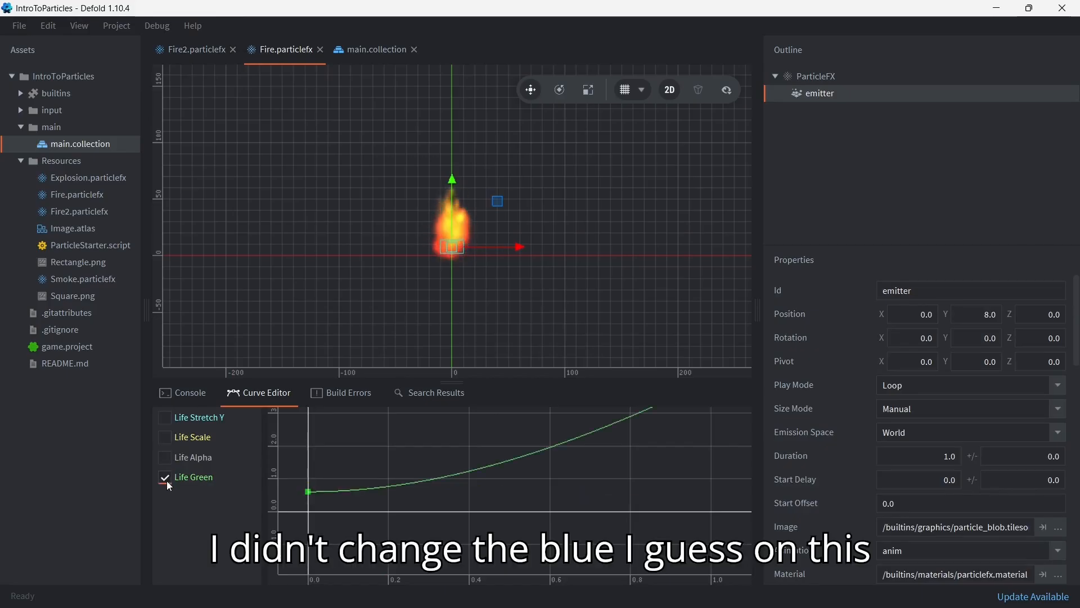
left_click(166, 479)
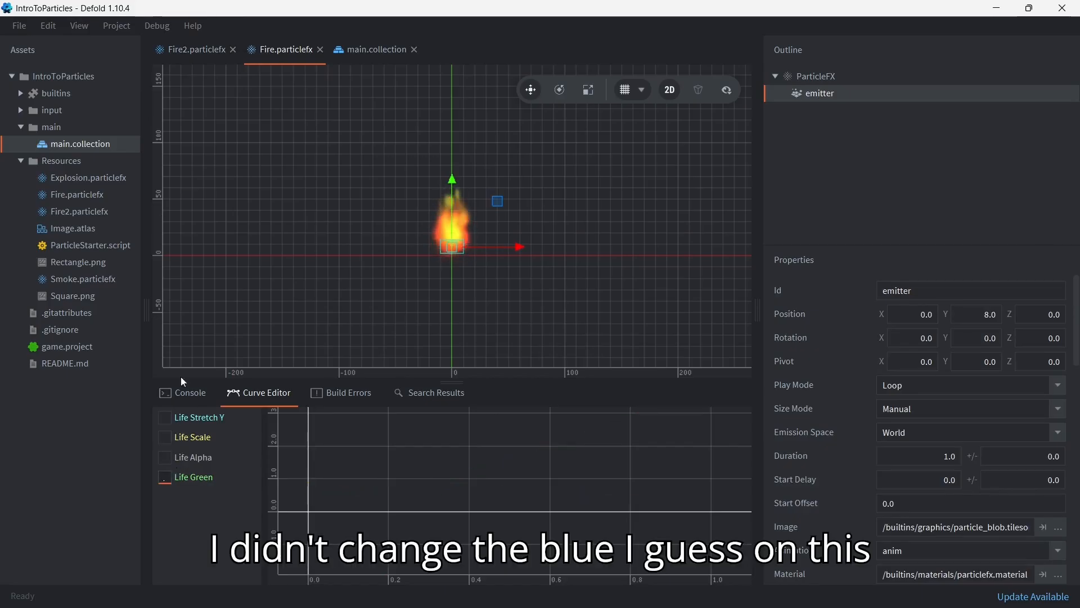
- Return to Fire2.particlefx, turn off the Life Blue curve so the property is a constant 1.0, and save
left_click(203, 52)
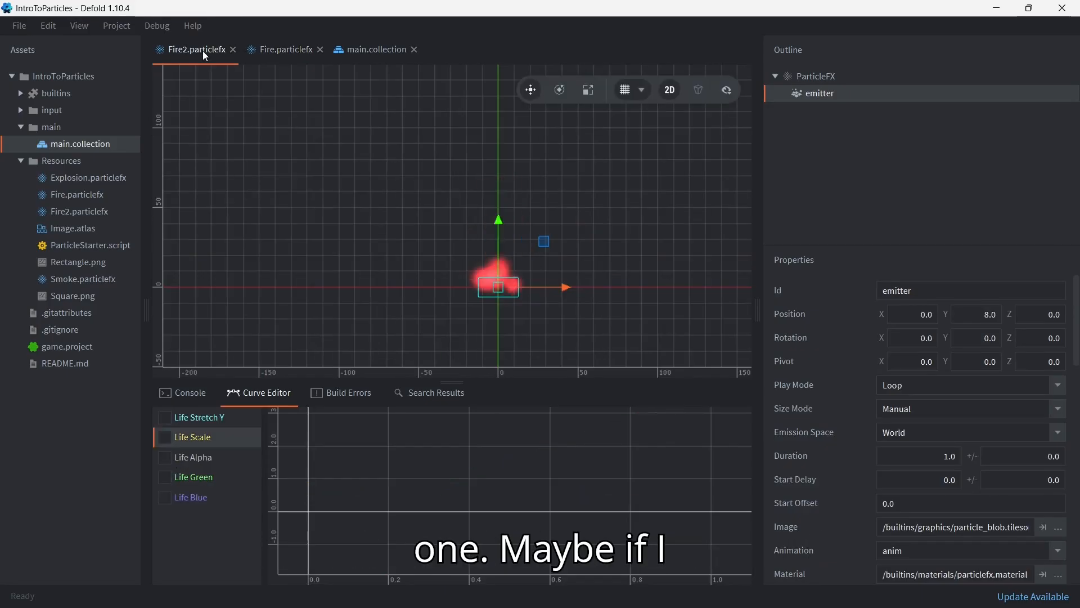
left_click(205, 498)
scroll(1005, 543, "down", 15)
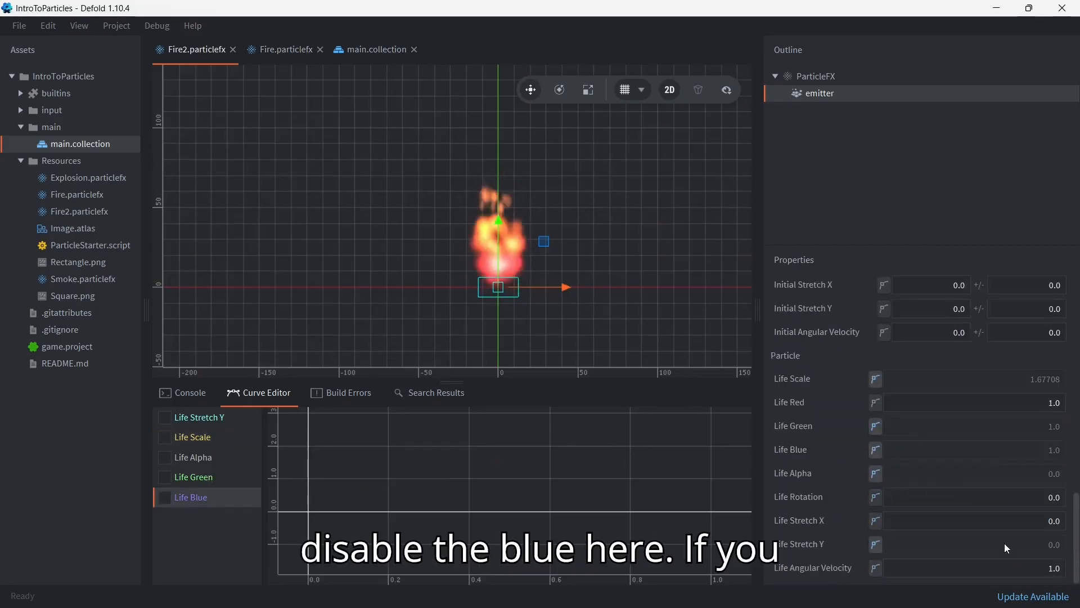
left_click(878, 449)
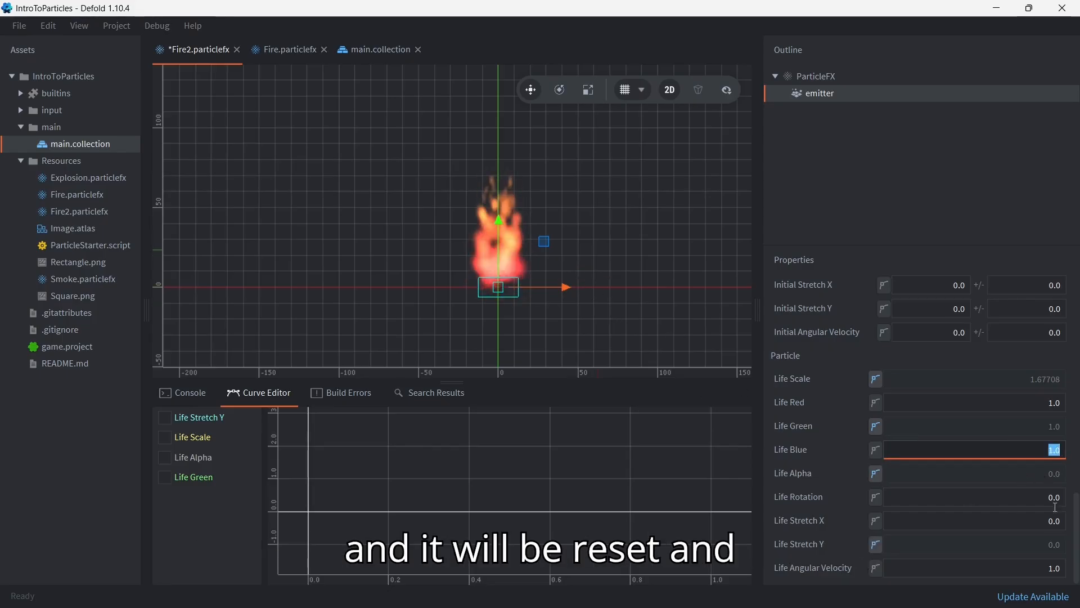
key("Return")
key("ctrl+s")
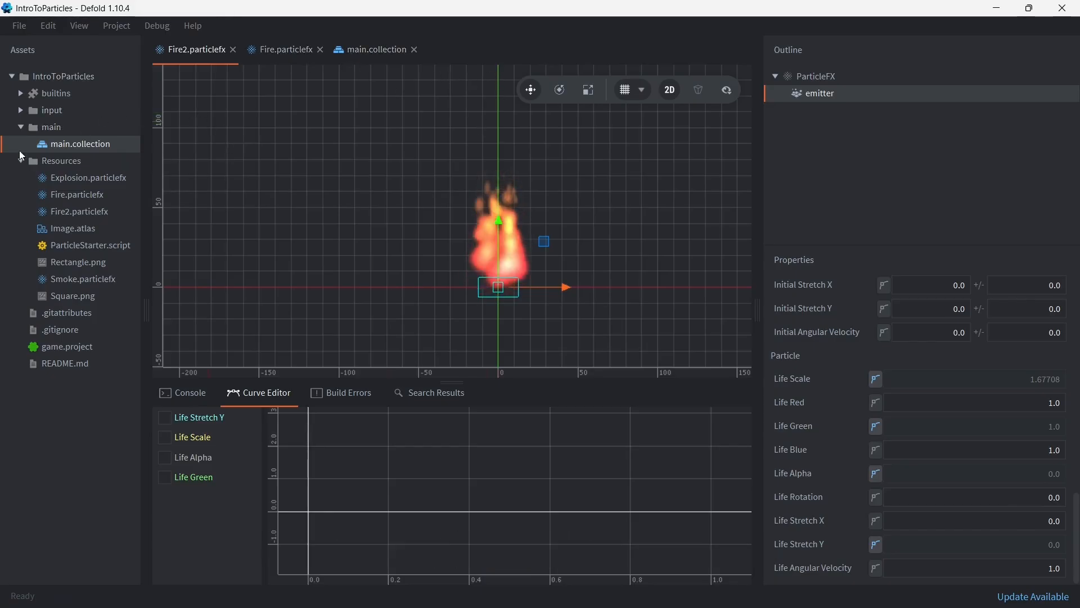
- Create a new Particle FX file named Explosion2 in the Resources folder
left_click(79, 162)
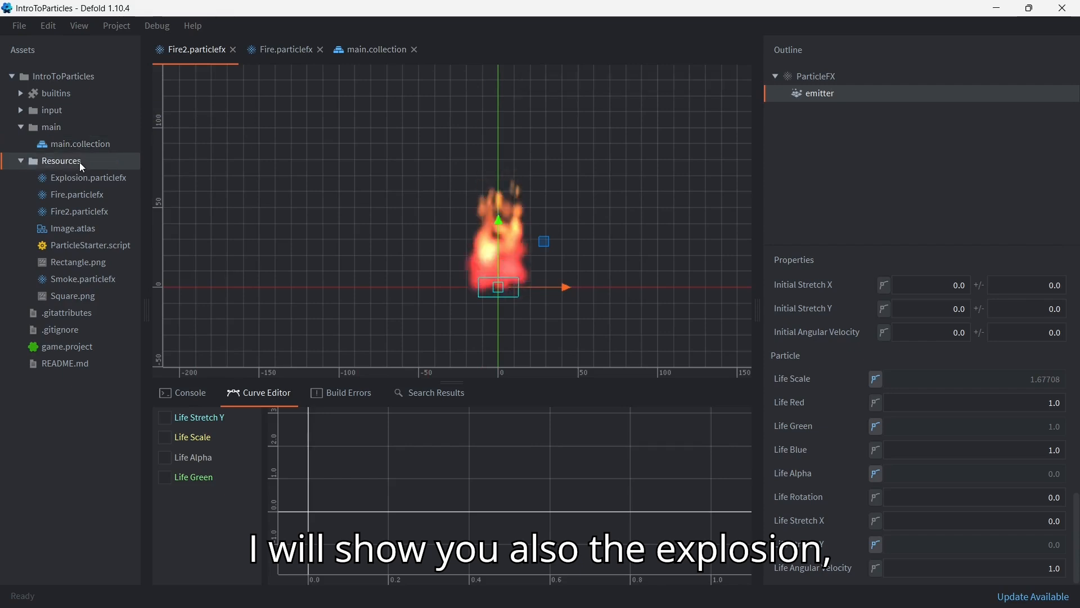
right_click(80, 162)
mouse_move(211, 299)
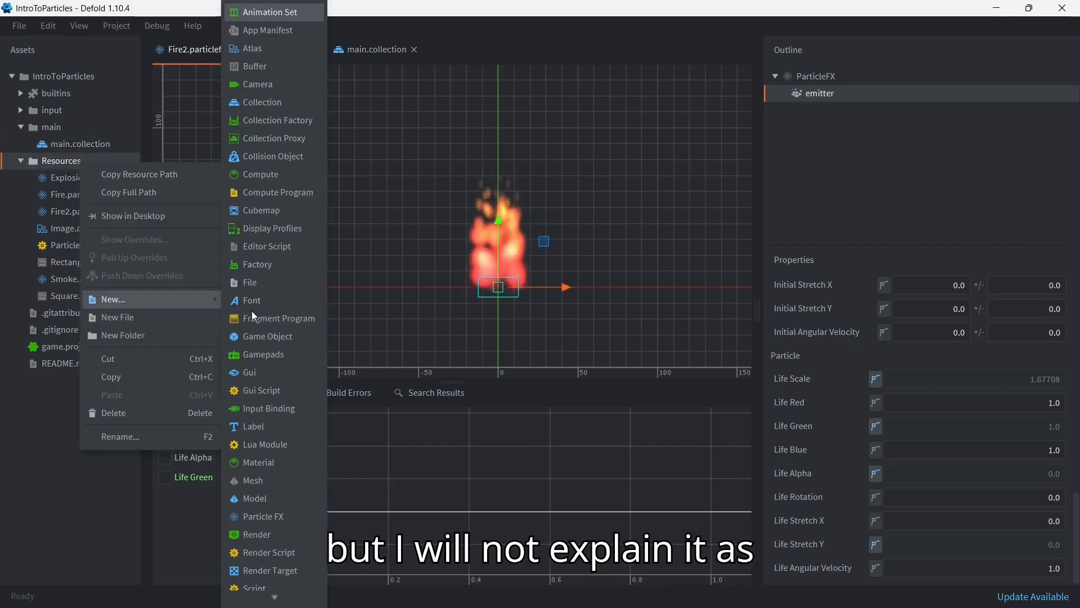
left_click(289, 516)
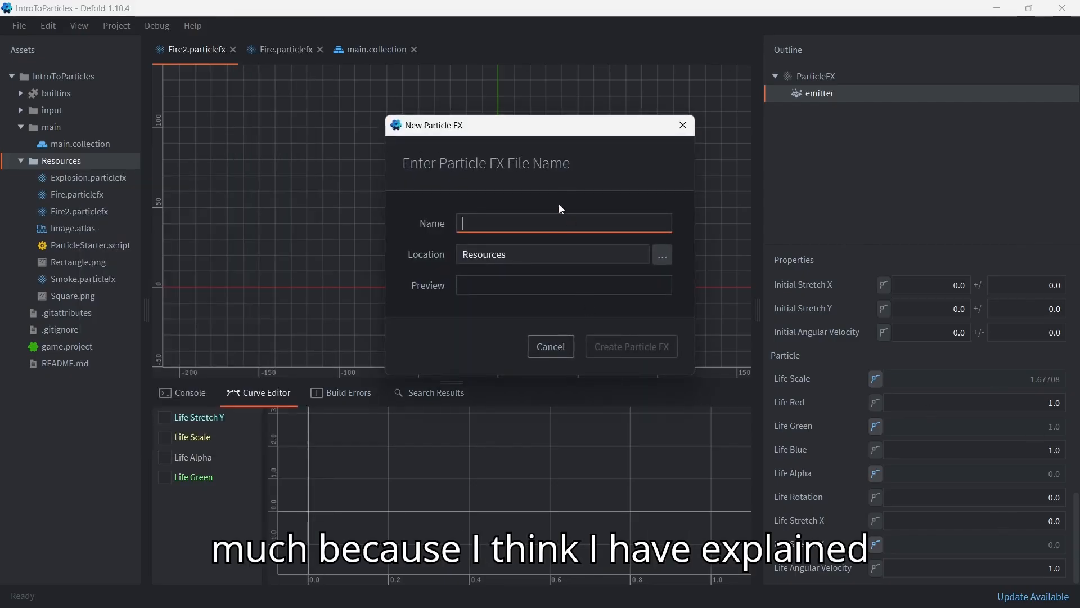
type("Explosion2")
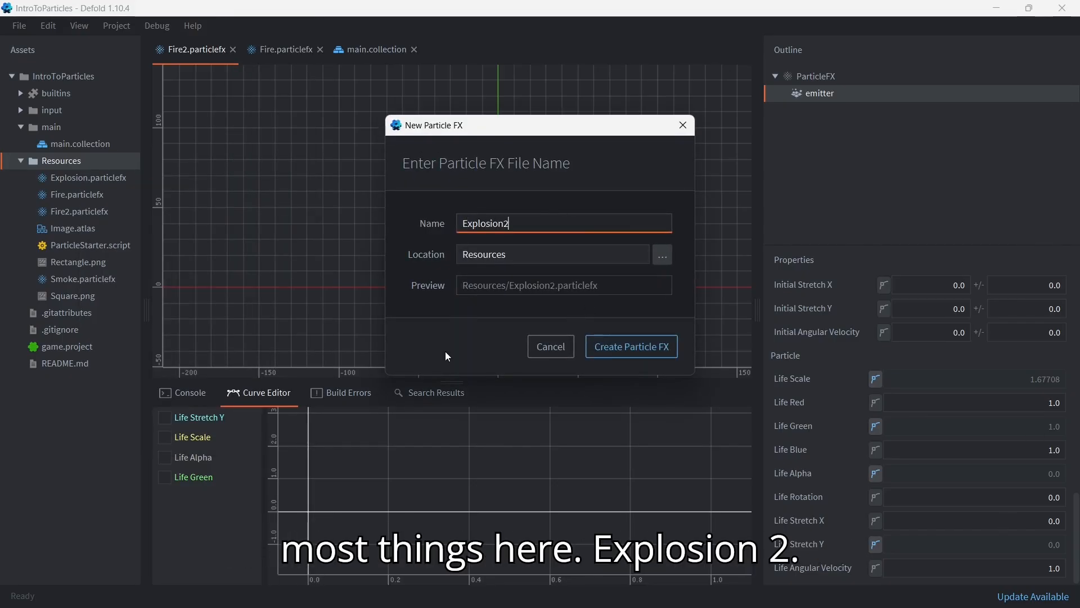
key("Return")
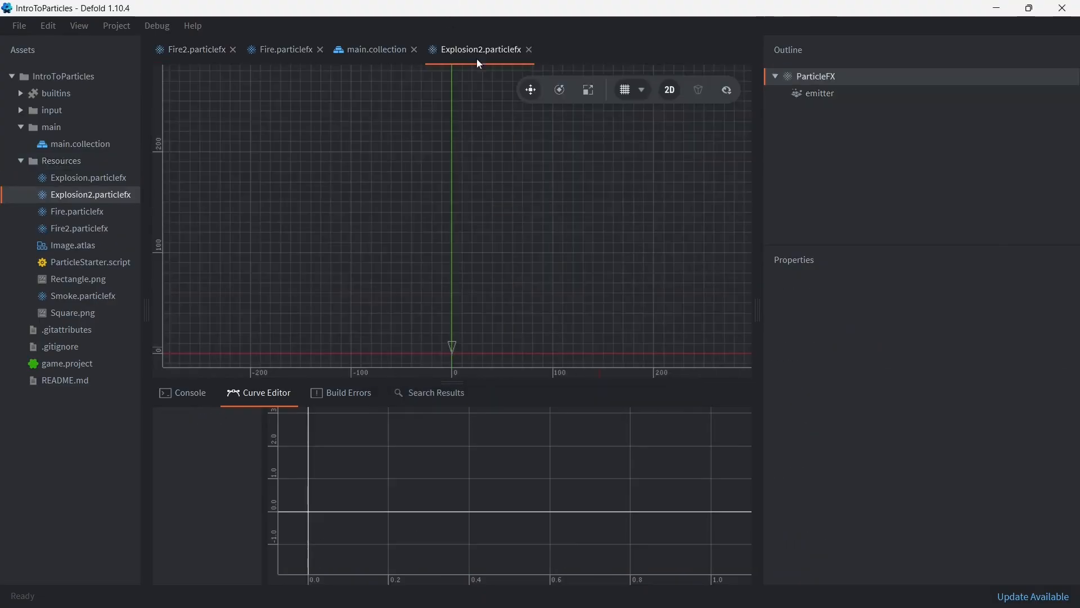
- Set the Explosion2 emitter's play mode to Once and its duration to 0.1
left_click(828, 95)
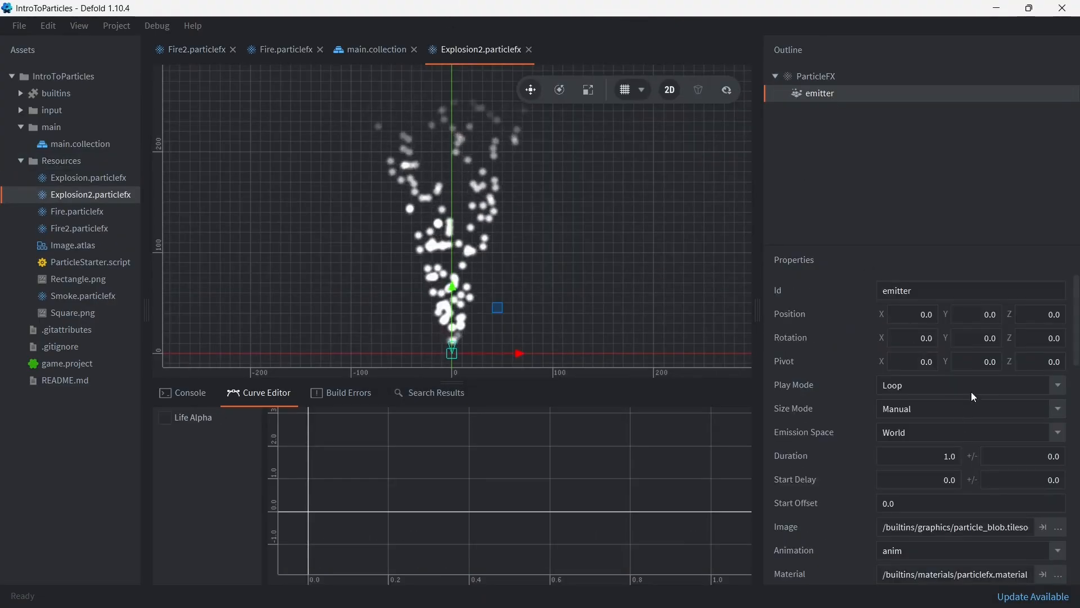
left_click(974, 385)
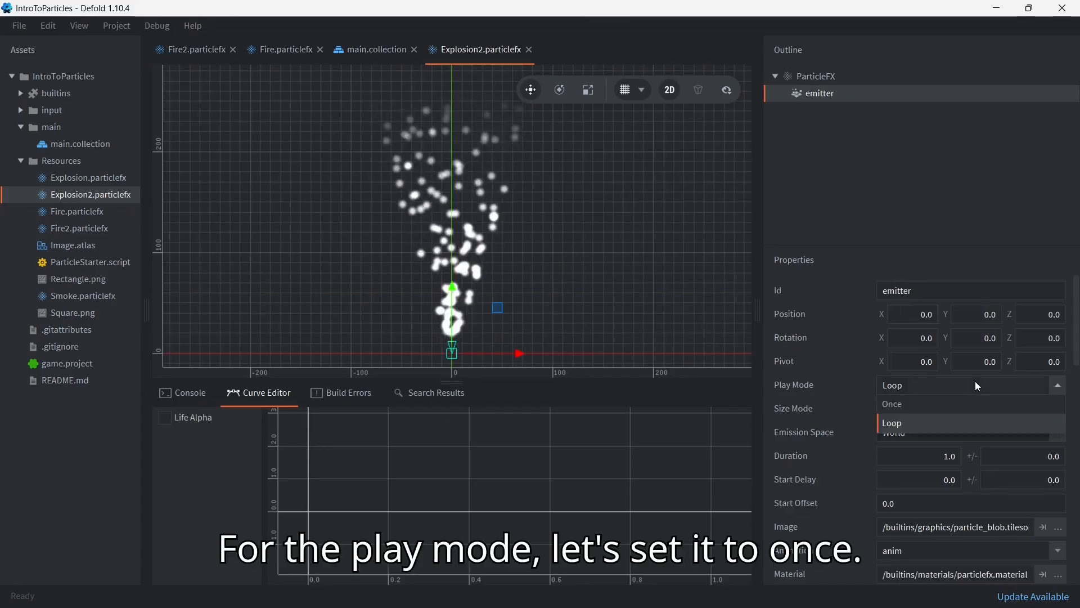
left_click(944, 400)
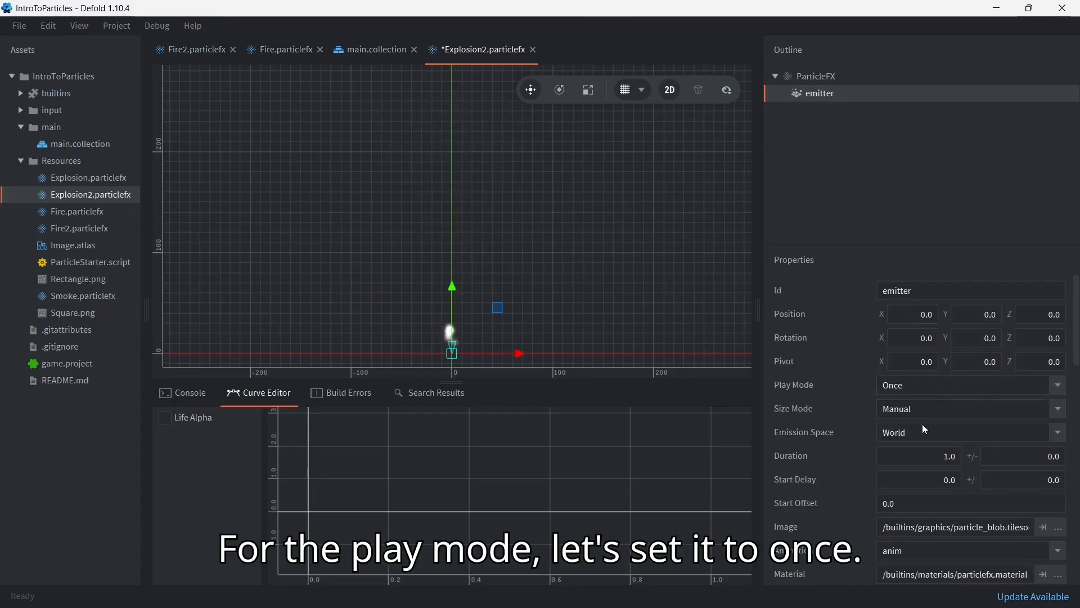
double_click(948, 456)
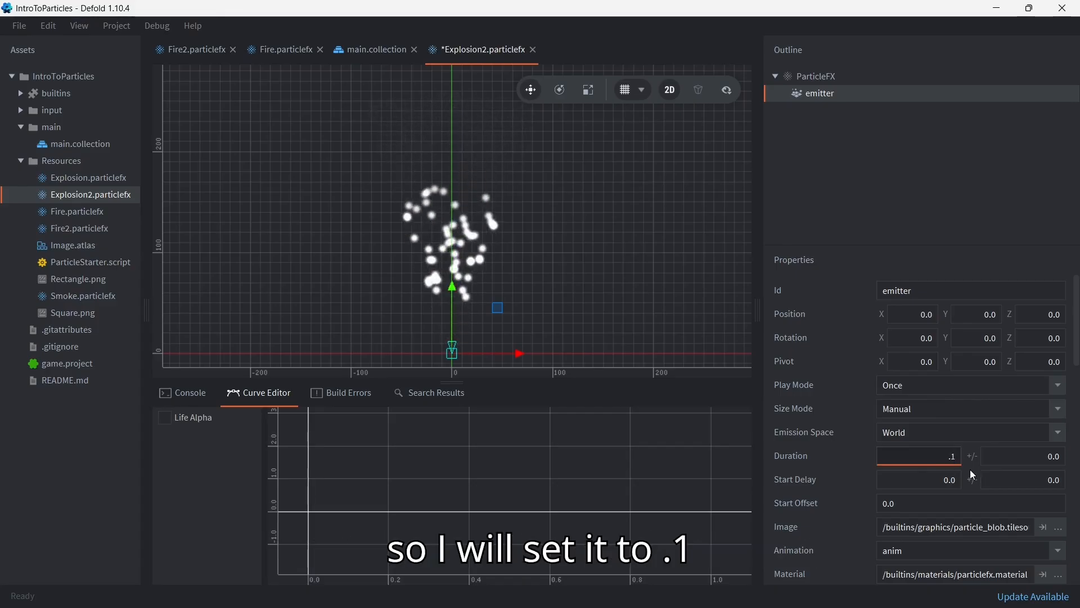
type(".1")
key("Return")
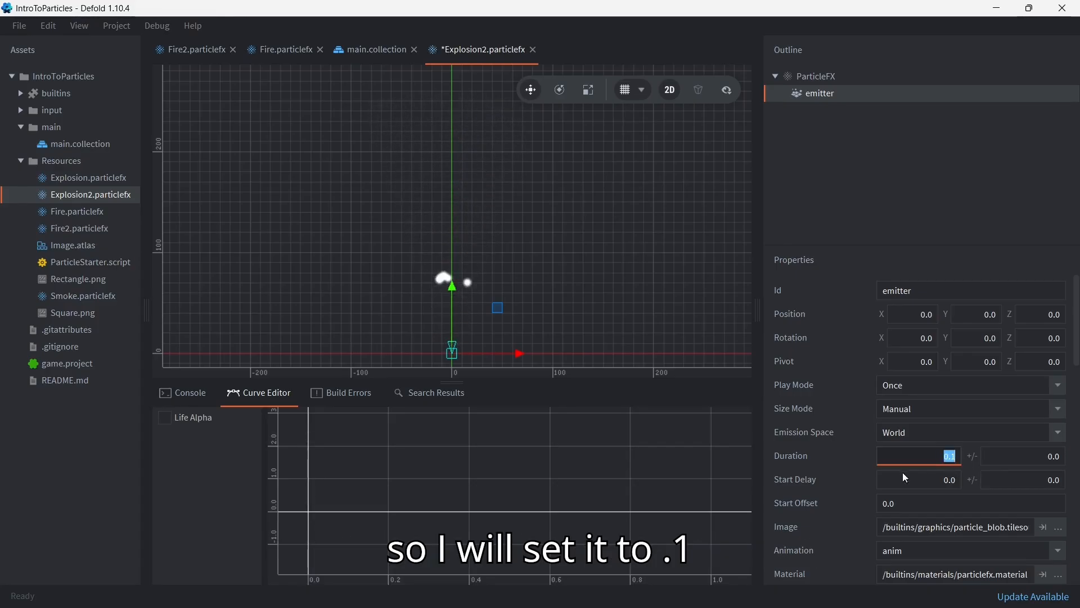
- Change the emitter's emission space to Emitter
scroll(902, 472, "down", 2)
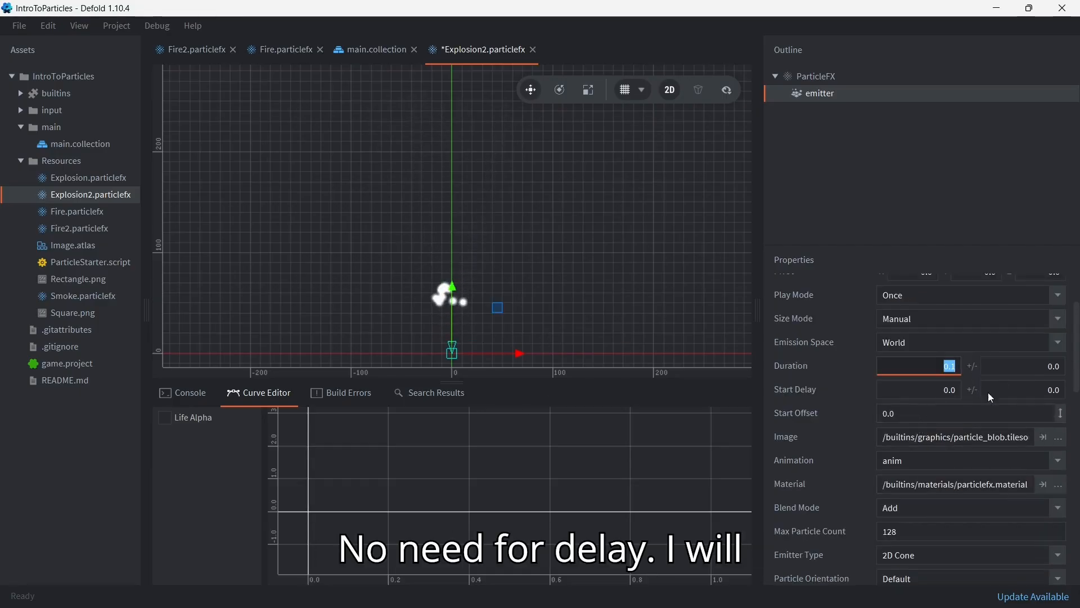
left_click(926, 342)
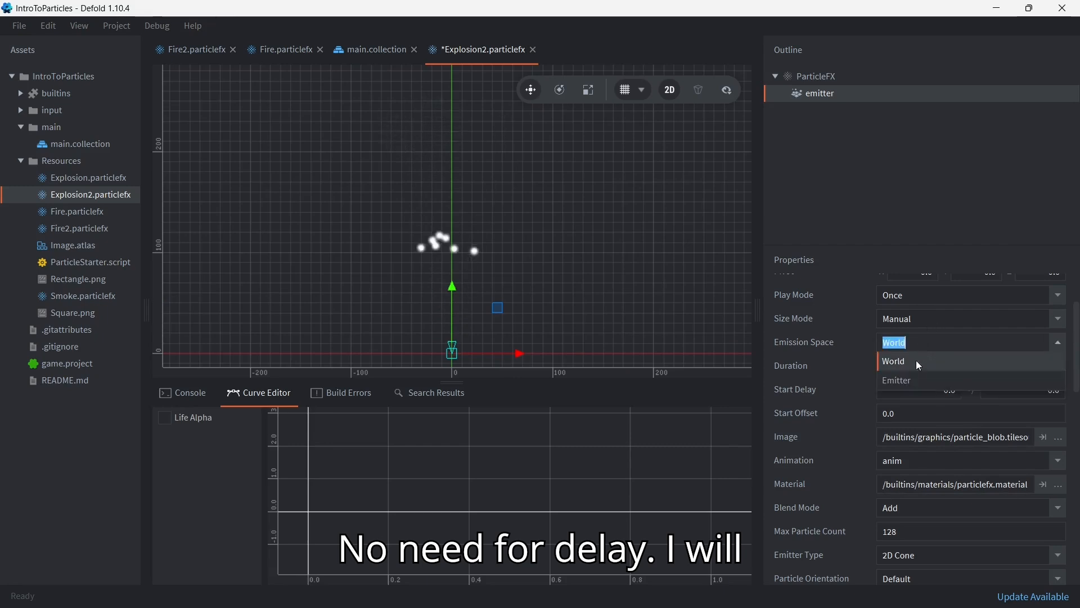
left_click(919, 383)
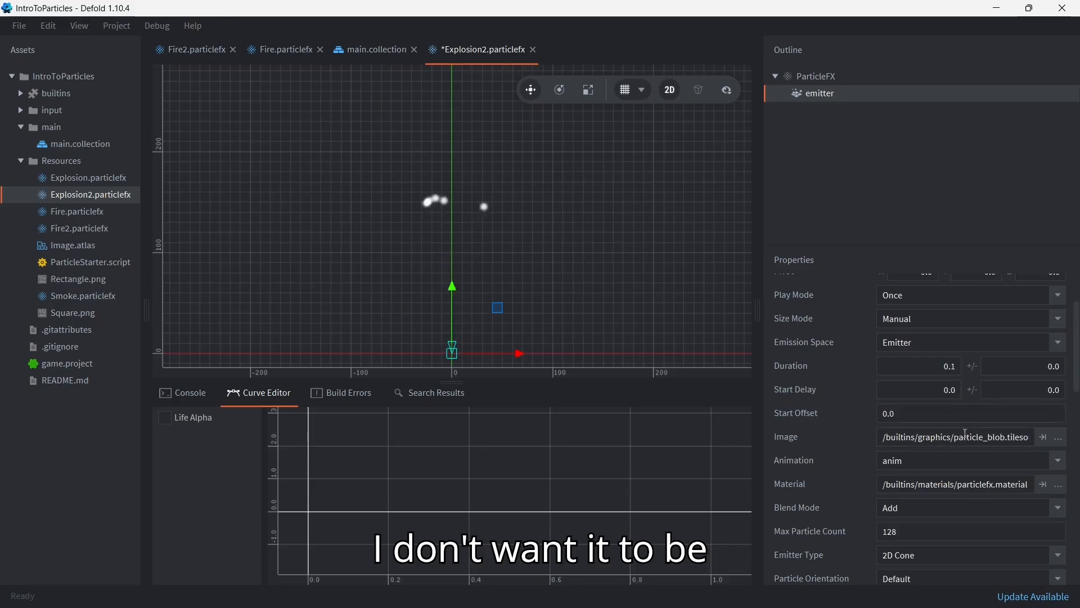
- Use /Resources/Image.atlas as the emitter's image with the Rectangle animation
scroll(947, 493, "down", 1)
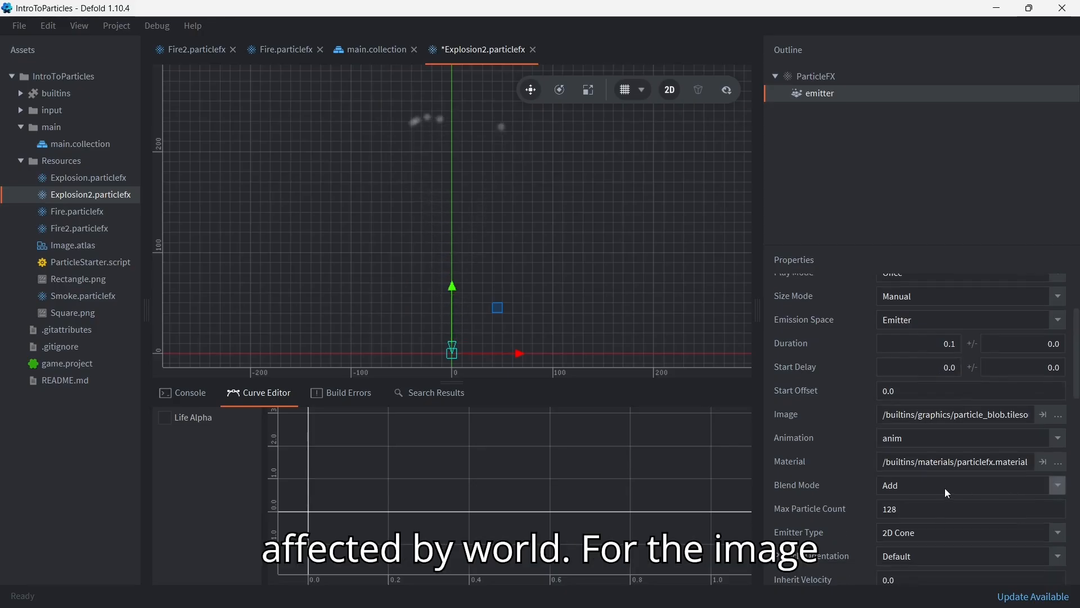
left_click(1058, 415)
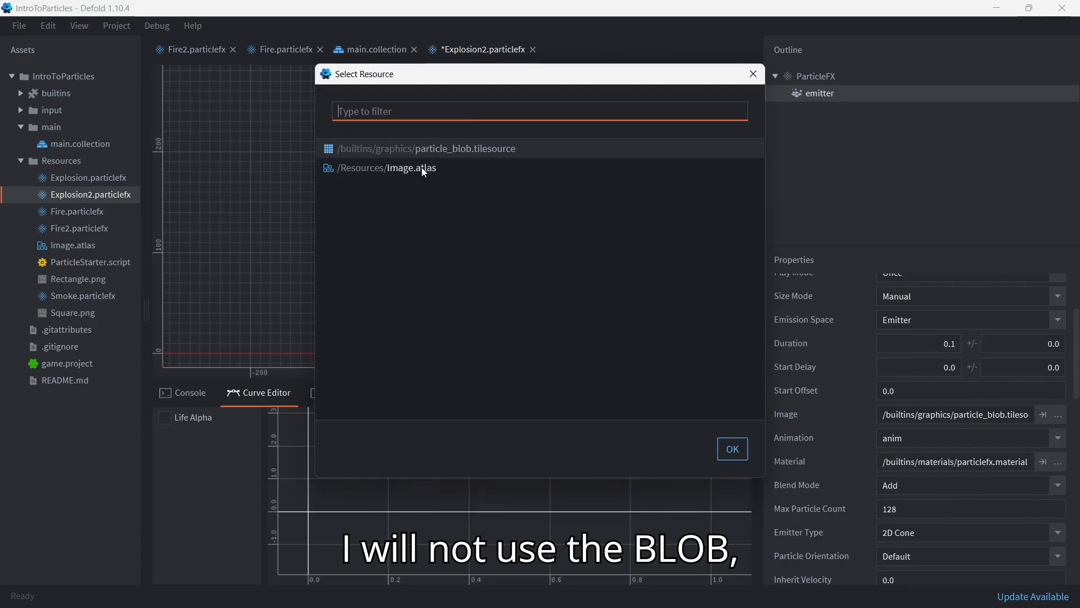
left_click(423, 170)
double_click(422, 168)
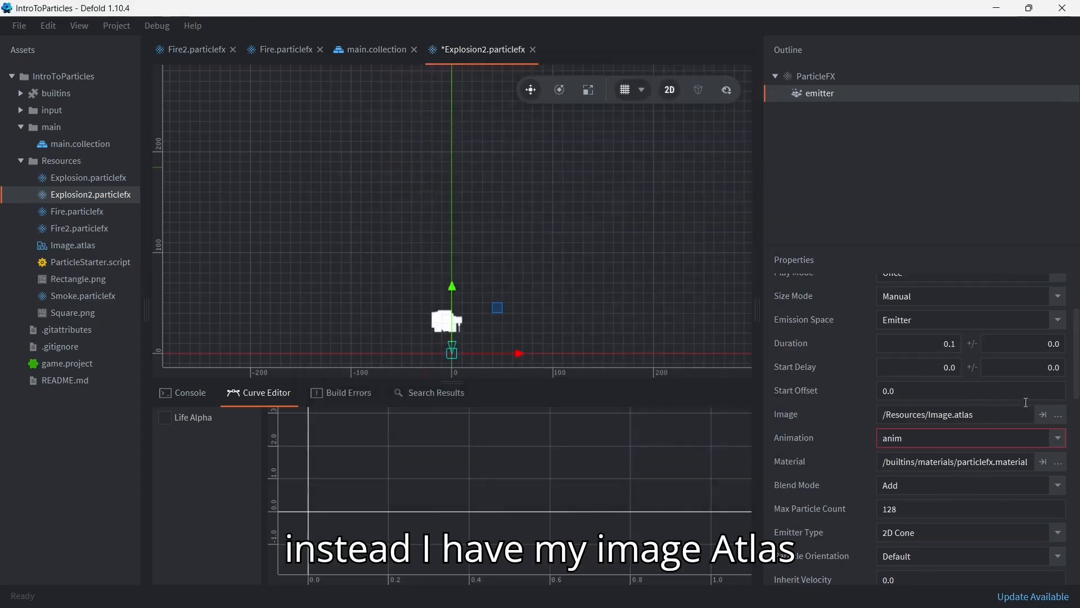
left_click(1060, 444)
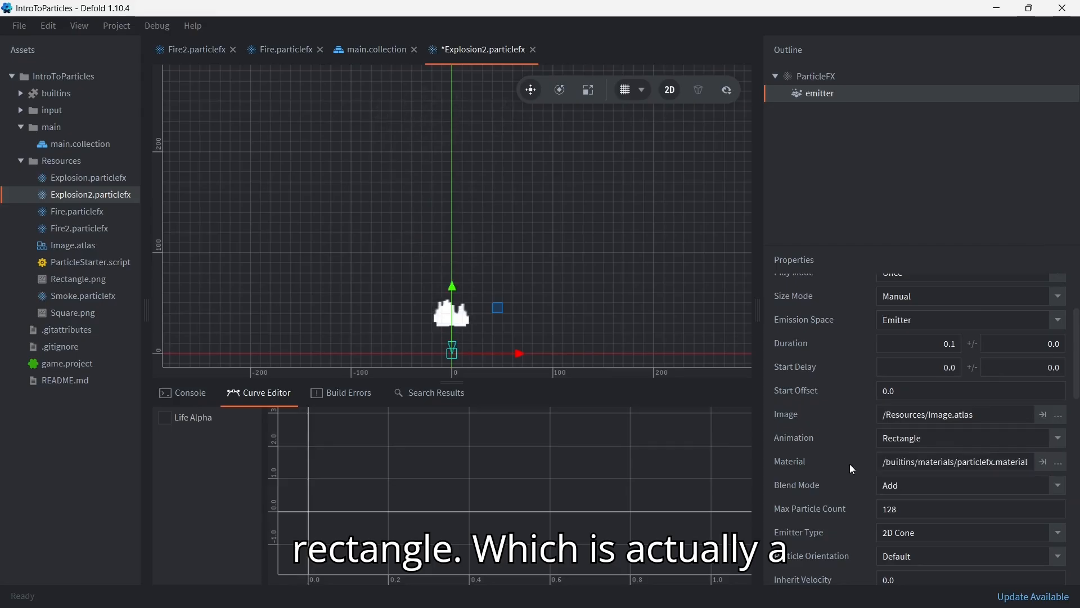
- Change the emitter type to Circle and raise the spawn rate to 500
scroll(940, 492, "down", 2)
left_click(940, 493)
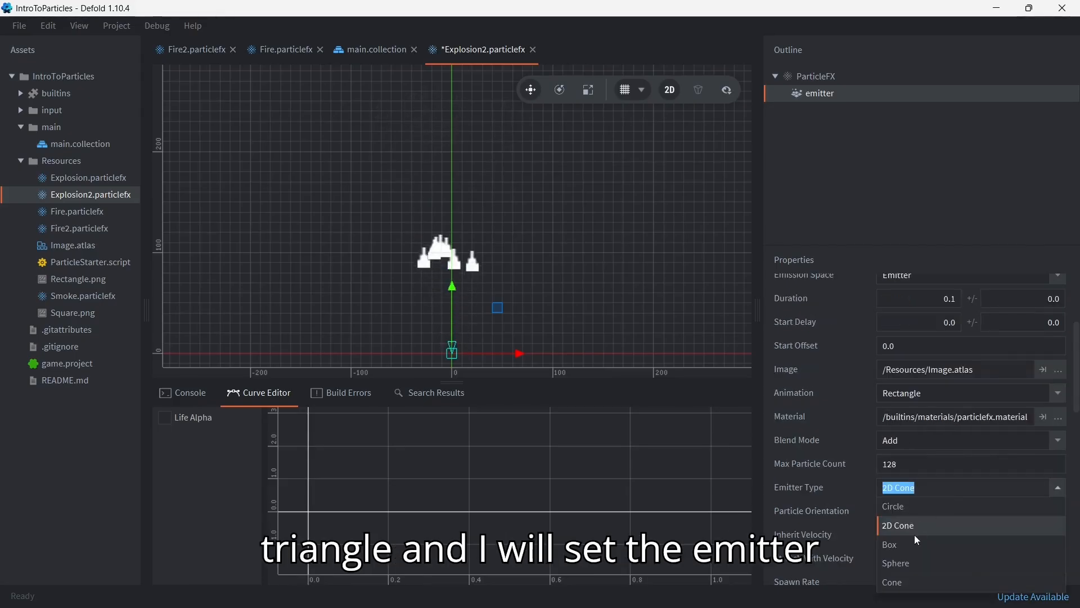
left_click(925, 508)
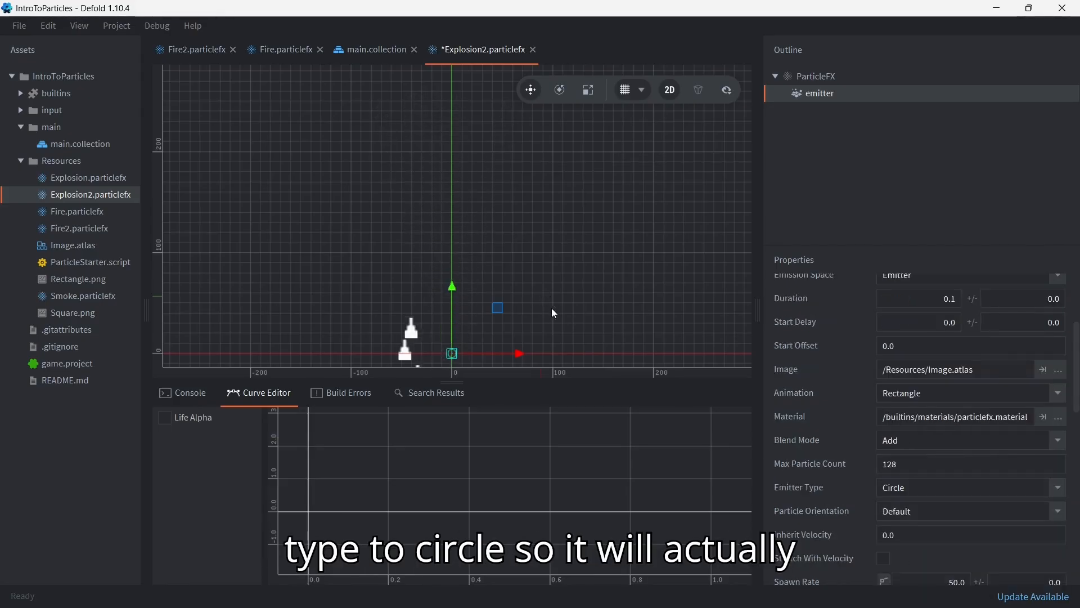
middle_click_drag(549, 313, 570, 158)
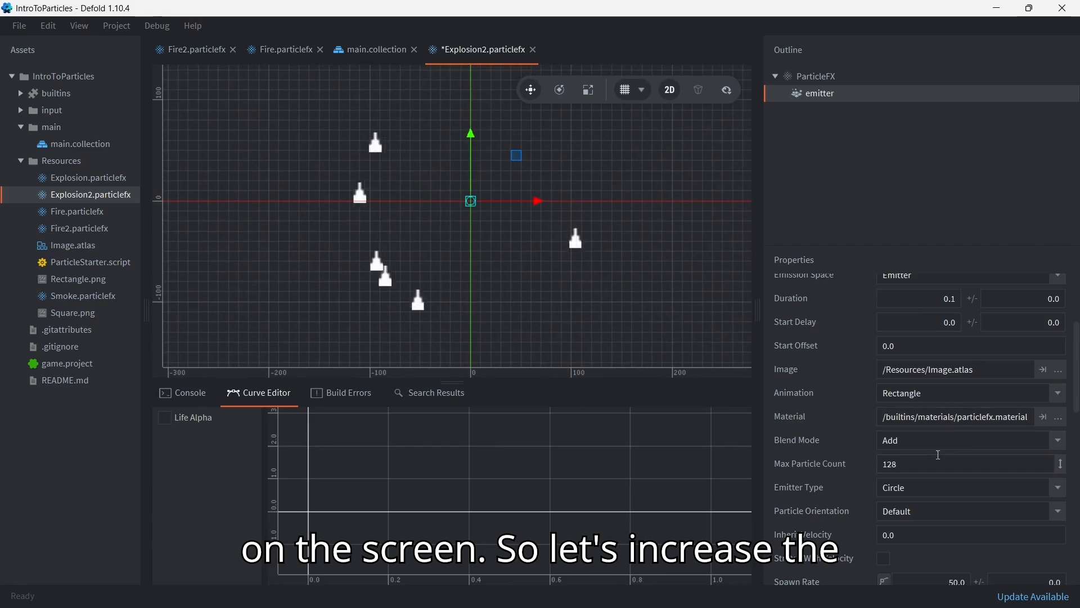
scroll(950, 463, "down", 3)
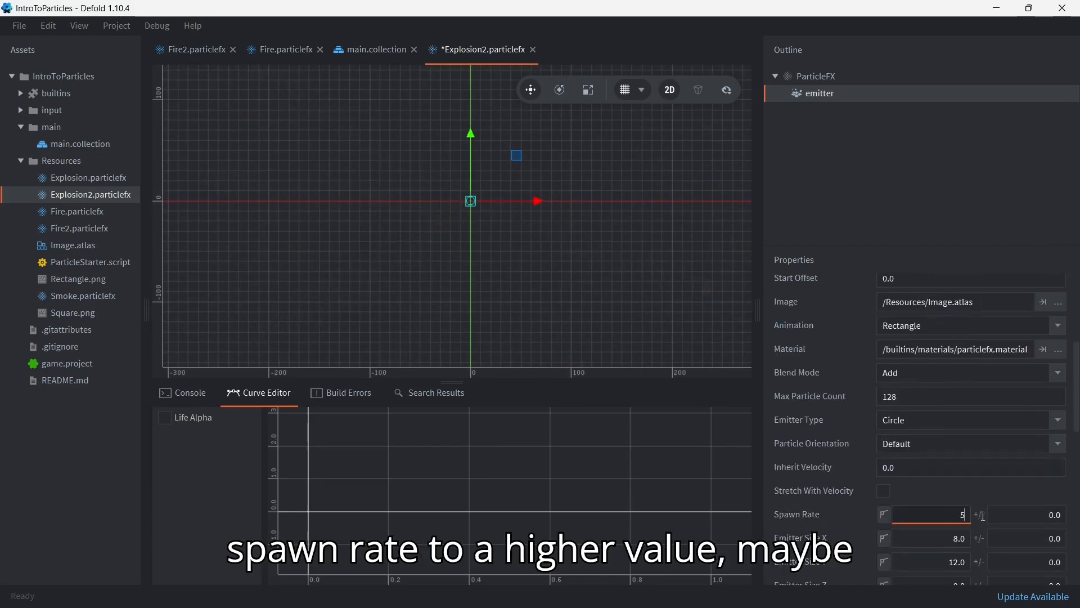
key("Return")
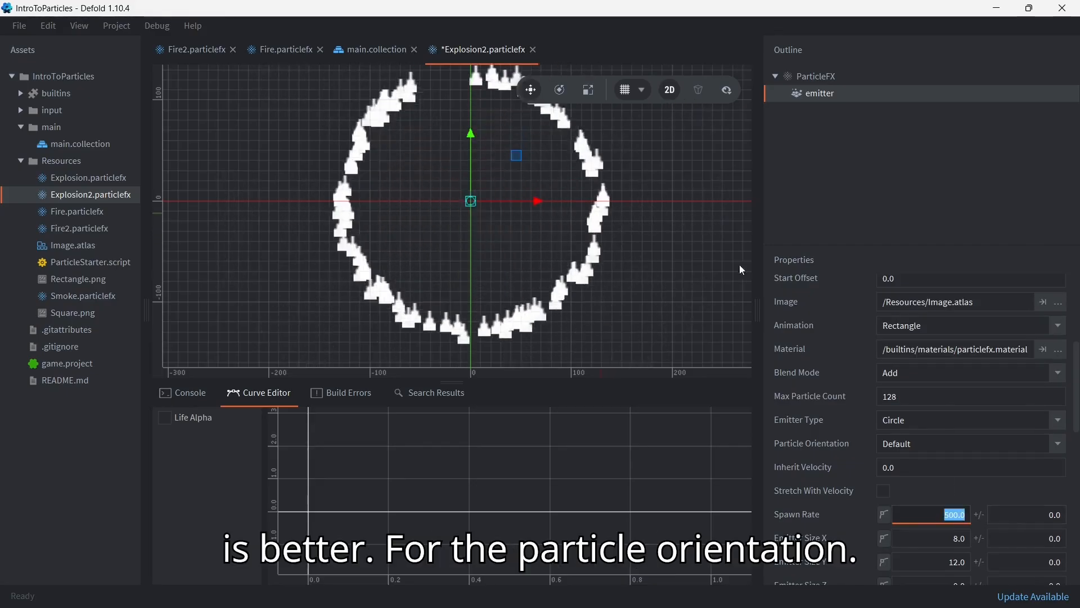
- Set the particle orientation to Movement direction and save the file
scroll(963, 401, "down", 2)
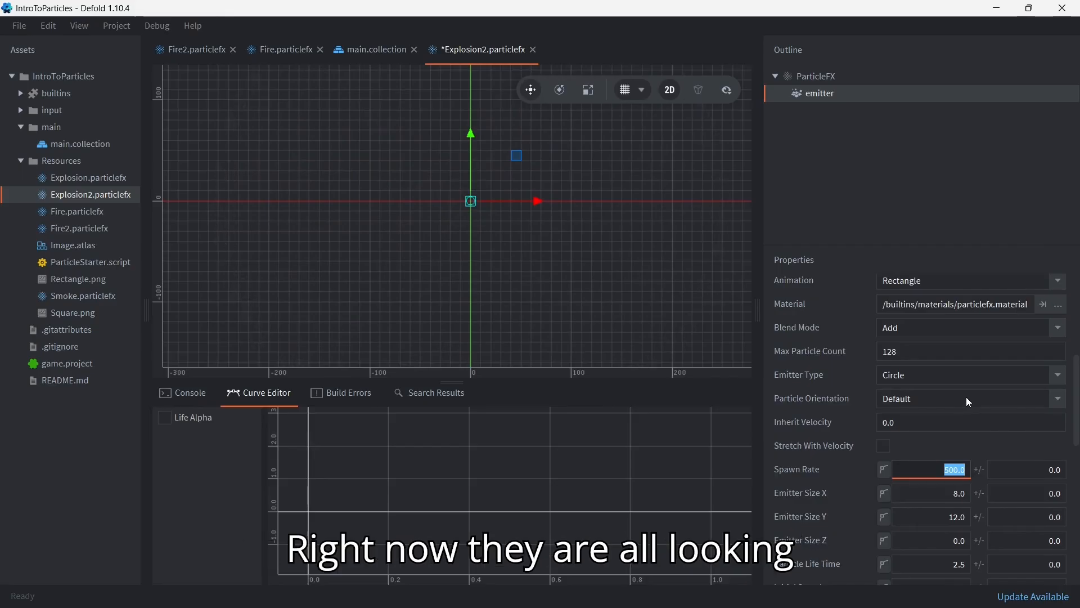
left_click(967, 397)
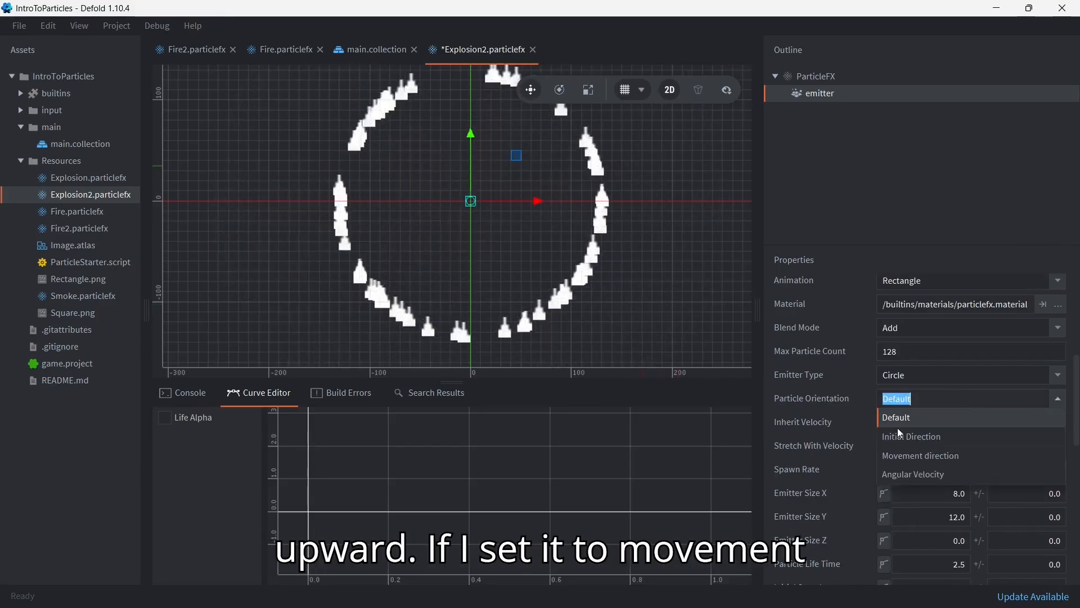
left_click(950, 455)
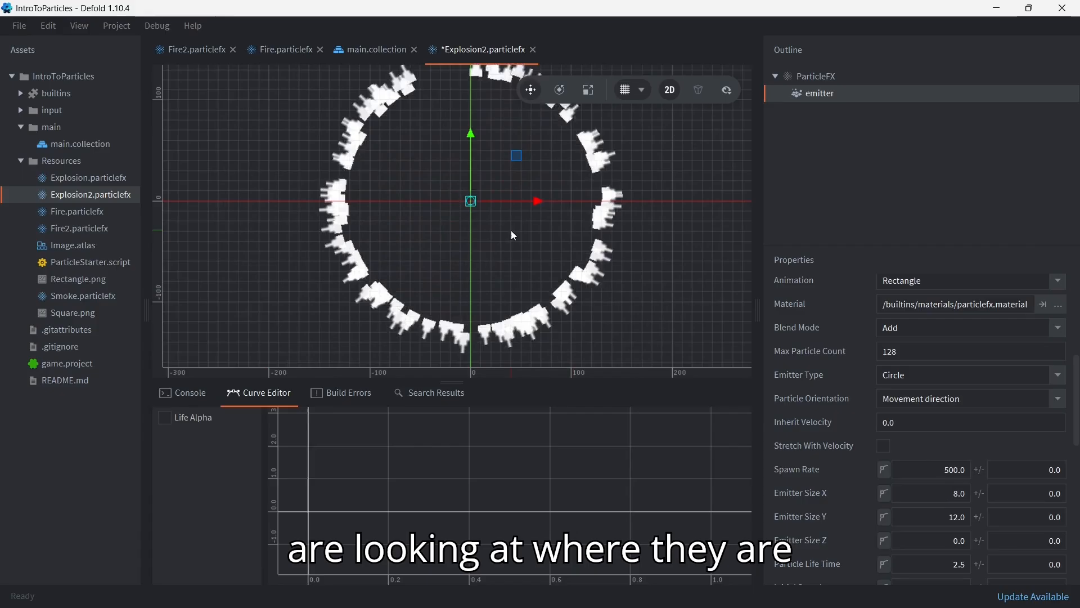
key("ctrl+s")
- Set the emitter's initial speed to 200 and the particle life time to 0.7
scroll(954, 459, "down", 1)
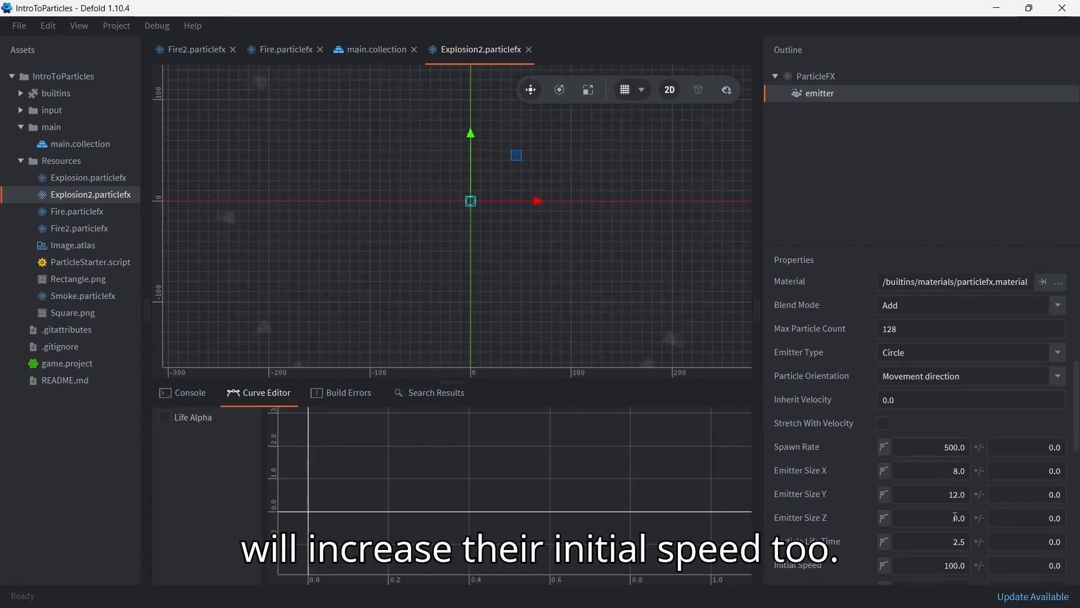
left_click(963, 565)
double_click(965, 565)
type("200")
key("Return")
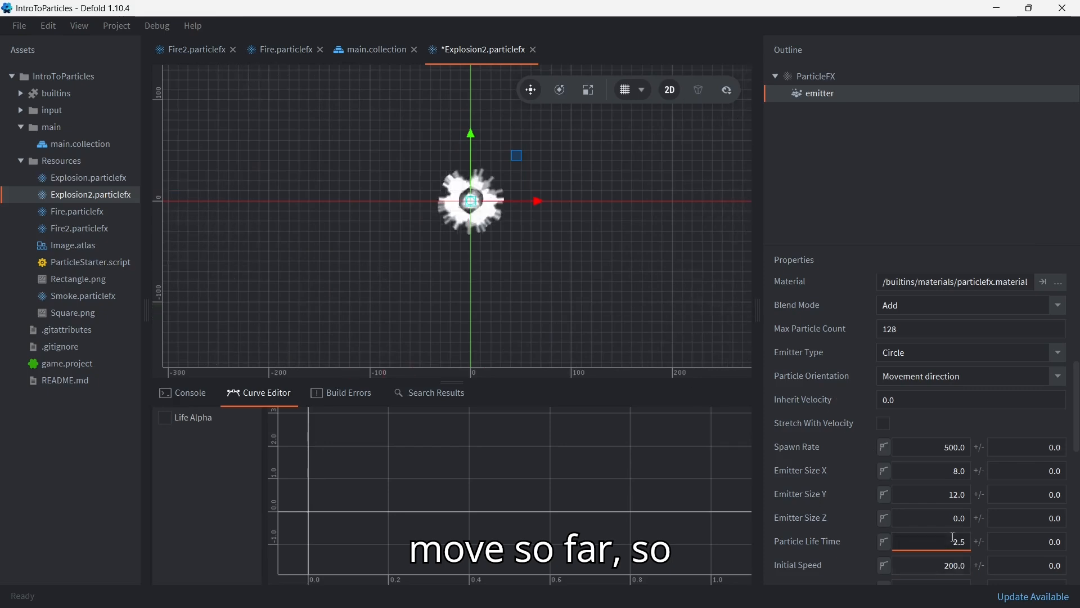
double_click(954, 537)
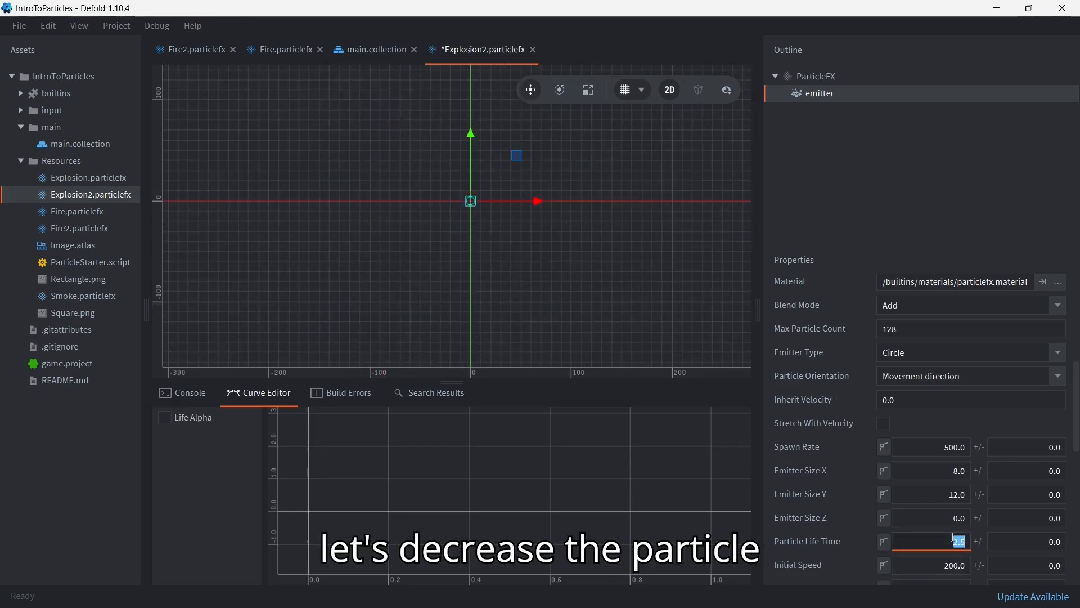
key("Return")
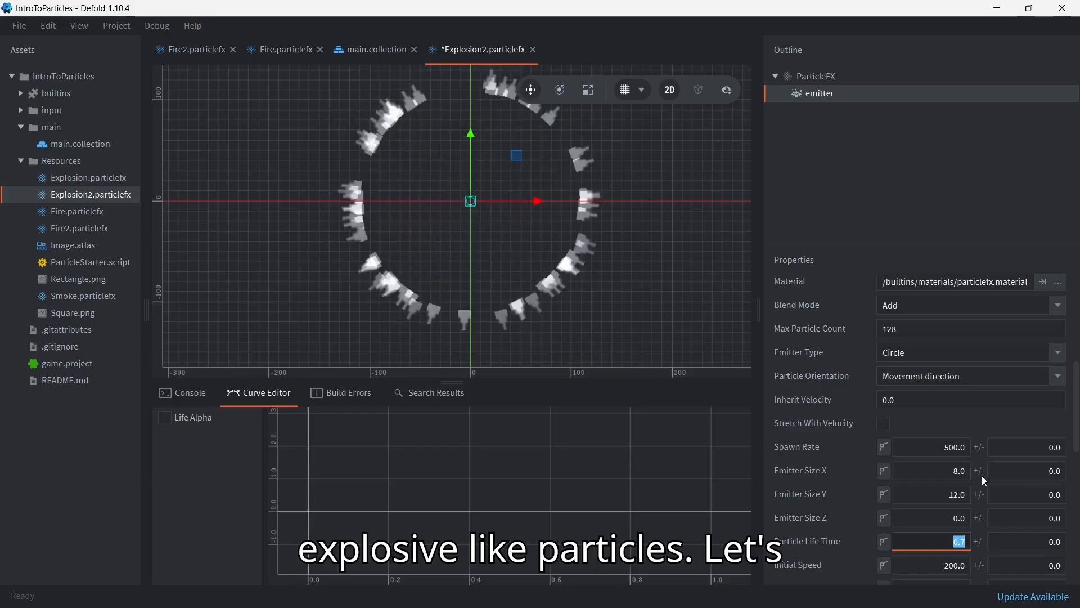
- Make the particles start red by setting Initial Green and Initial Blue to 0
scroll(985, 457, "down", 4)
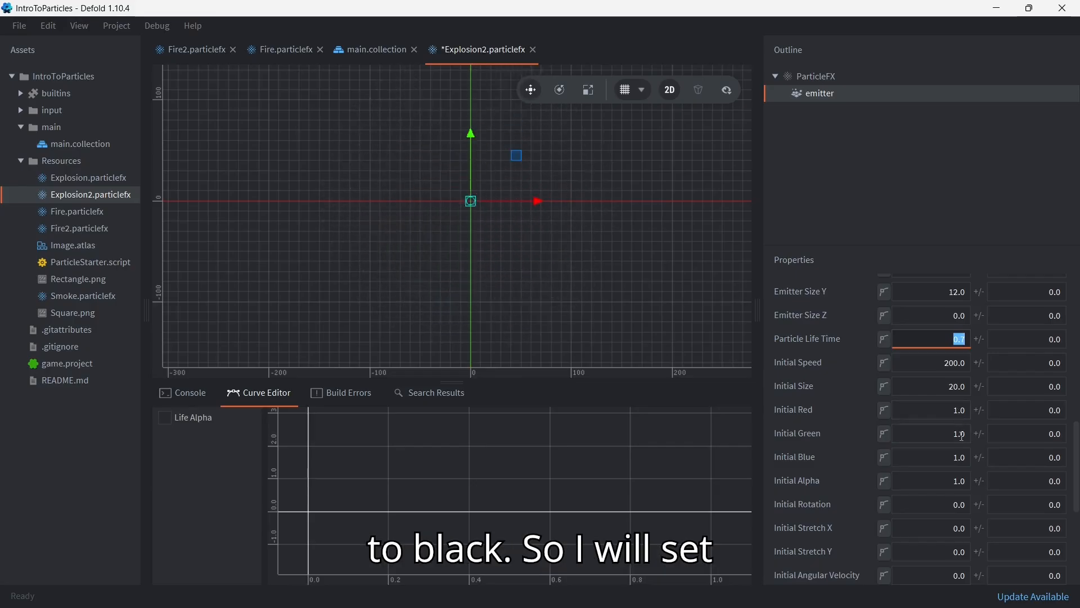
left_click(970, 435)
type("0")
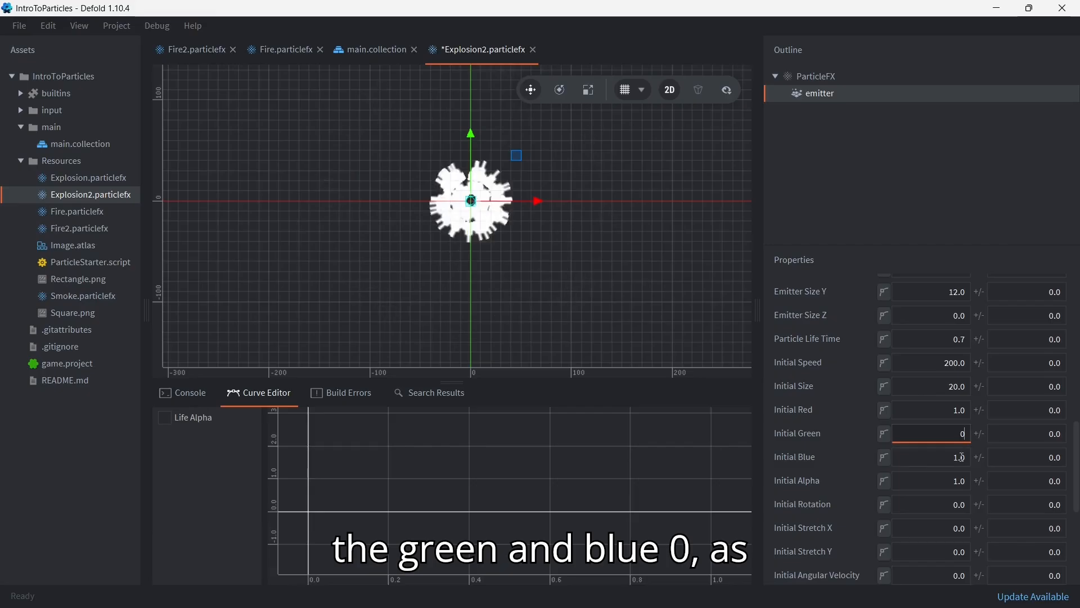
left_click(962, 457)
type("0")
key("Return")
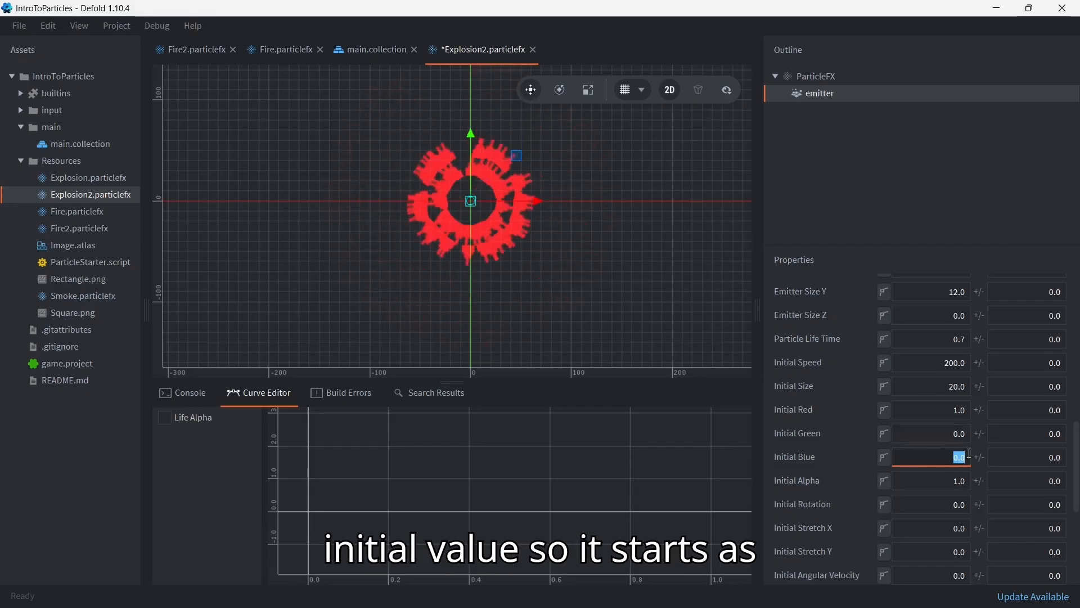
- Lengthen the particles by setting Initial Stretch Y to 1, with Initial Stretch X at 0
scroll(968, 448, "down", 4)
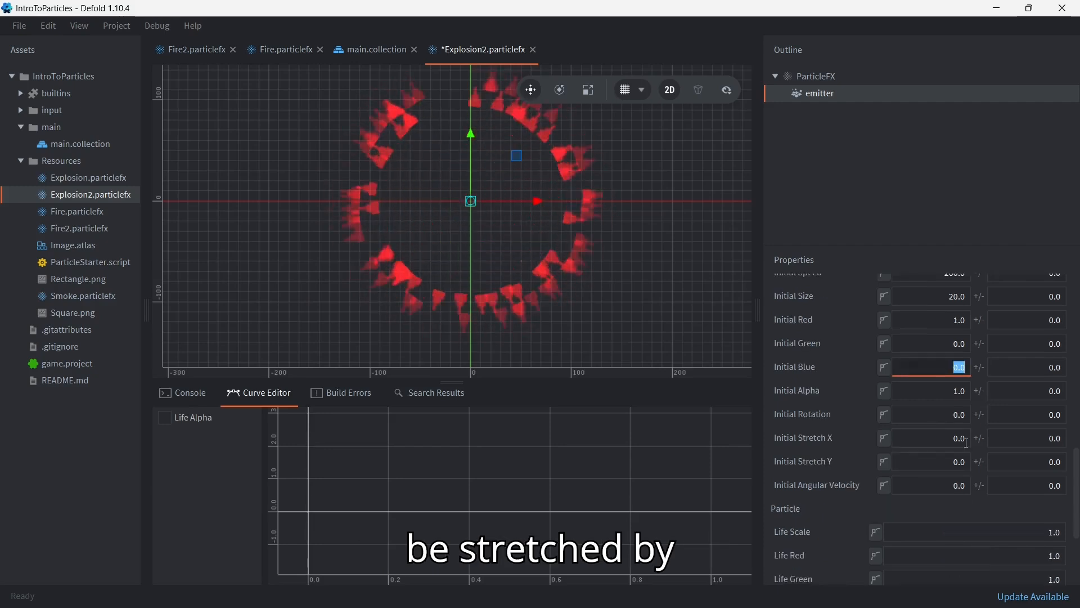
left_click(963, 438)
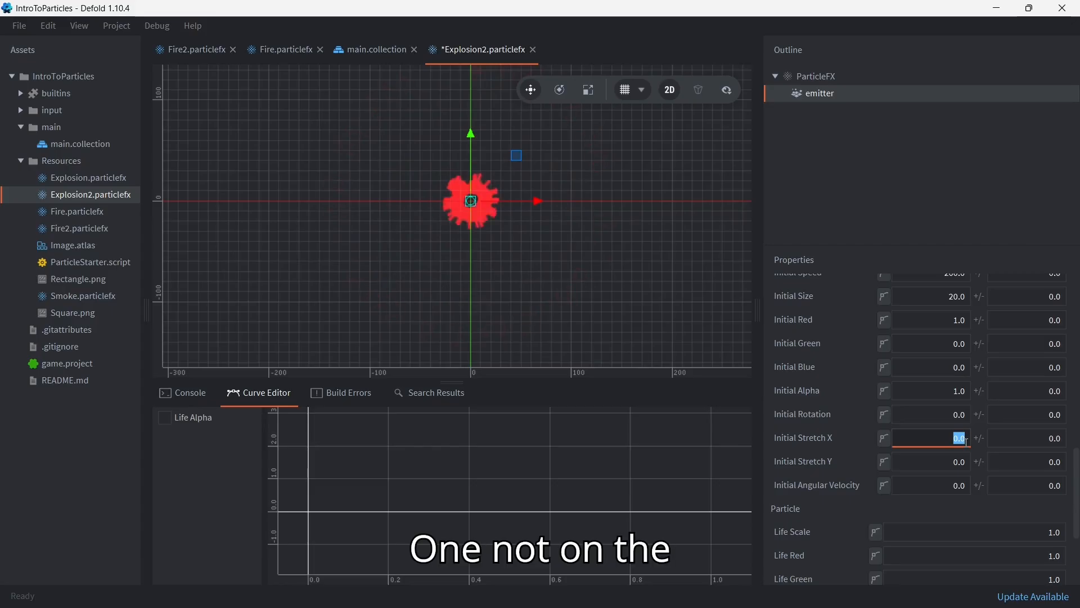
type("1")
left_click(965, 462)
type("1")
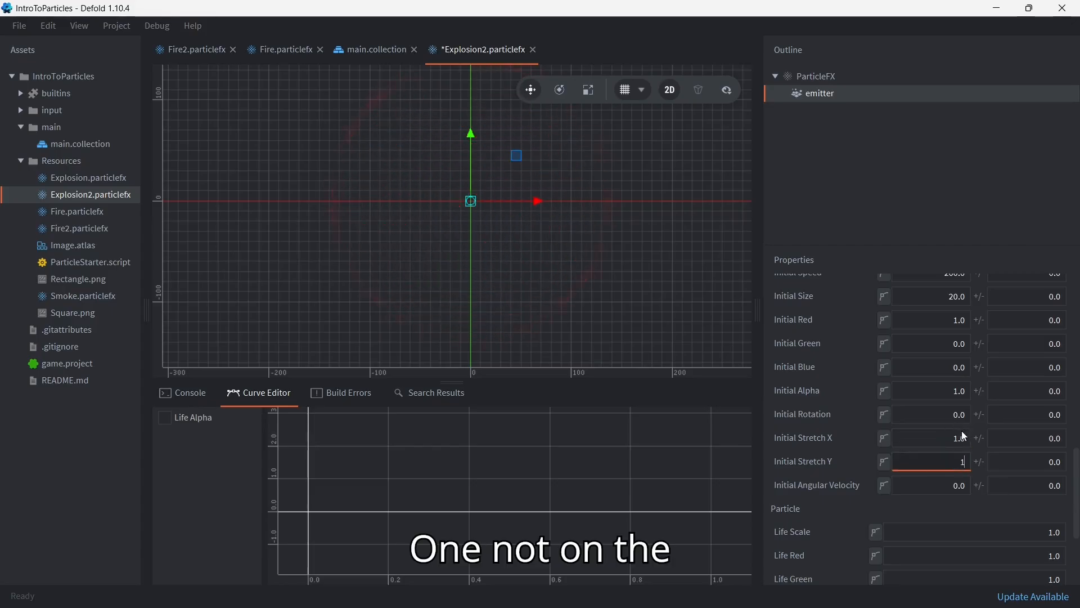
left_click(959, 438)
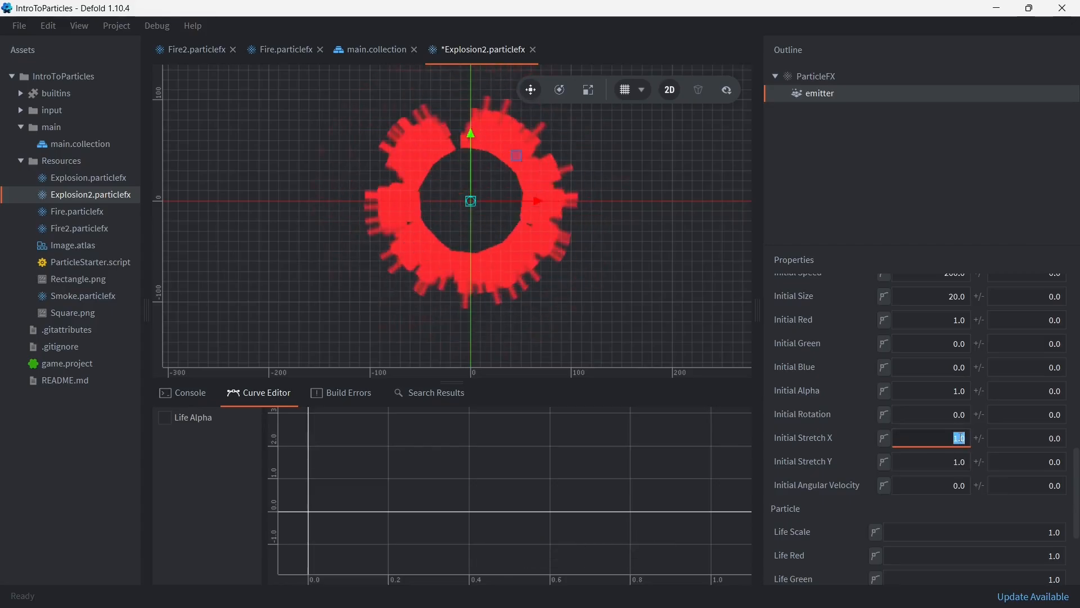
type("0")
key("Return")
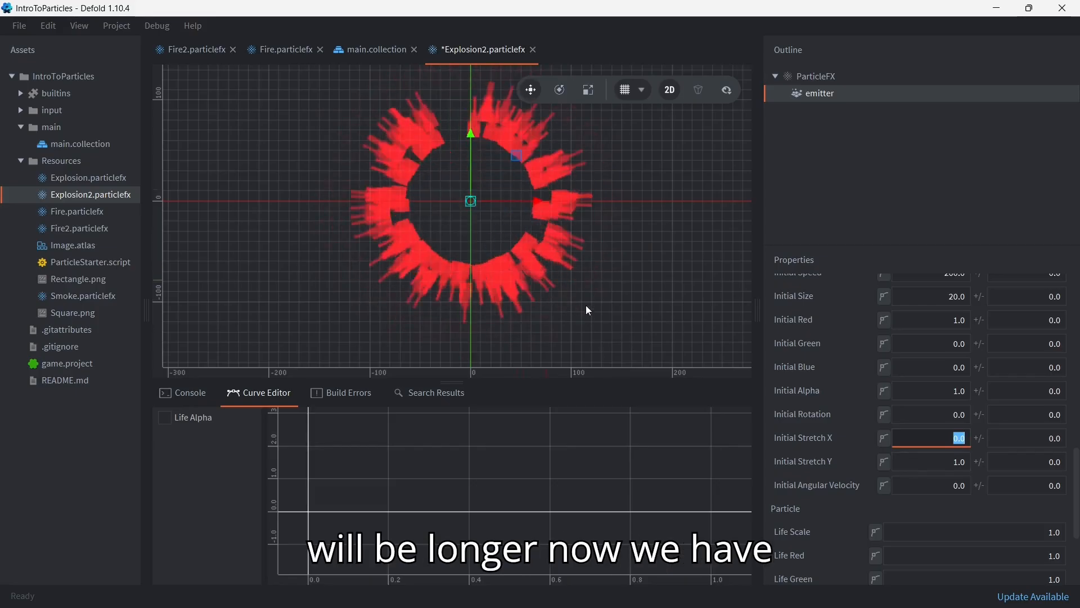
- Make Life Red a curve and lower its end point to about 0
scroll(878, 421, "down", 4)
left_click(876, 421)
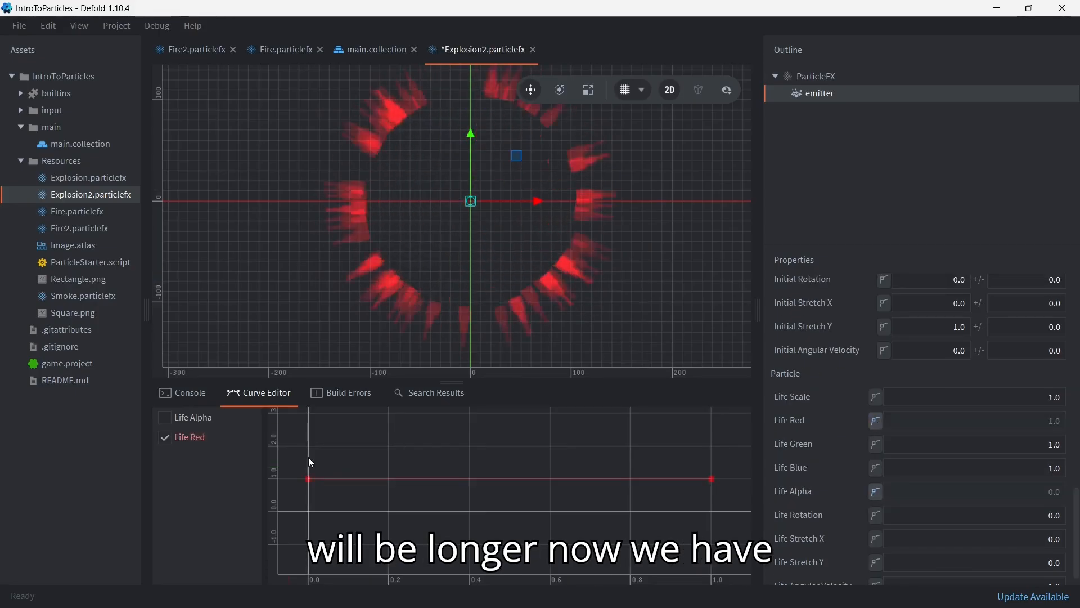
left_click(711, 479)
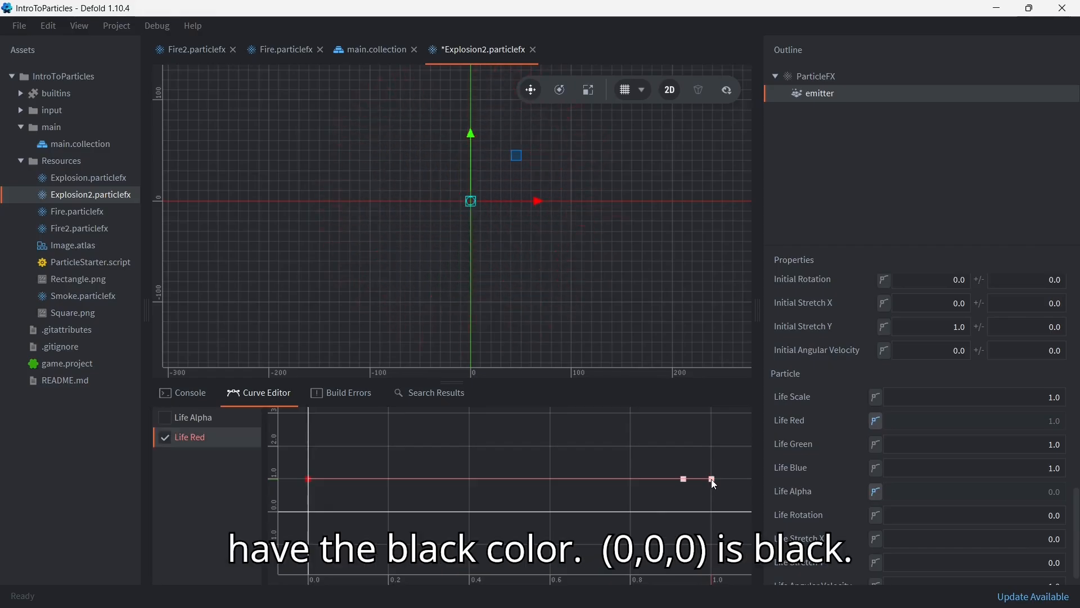
left_click_drag(713, 477, 712, 509)
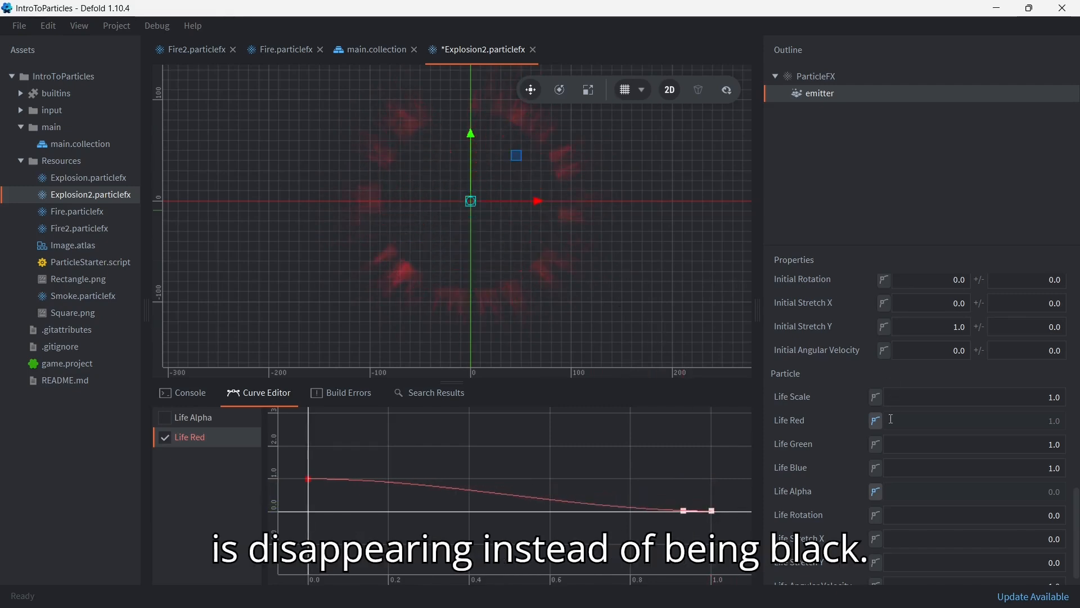
- Change the Explosion2 emitter's Blend Mode to Alpha
scroll(907, 407, "up", 3)
scroll(909, 407, "up", 5)
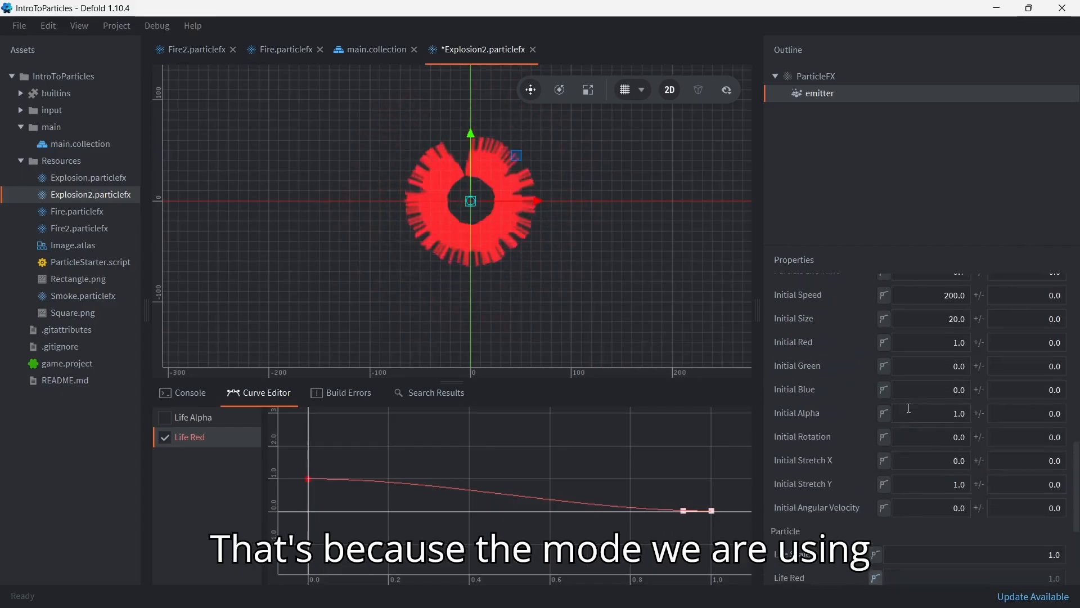
scroll(907, 408, "up", 4)
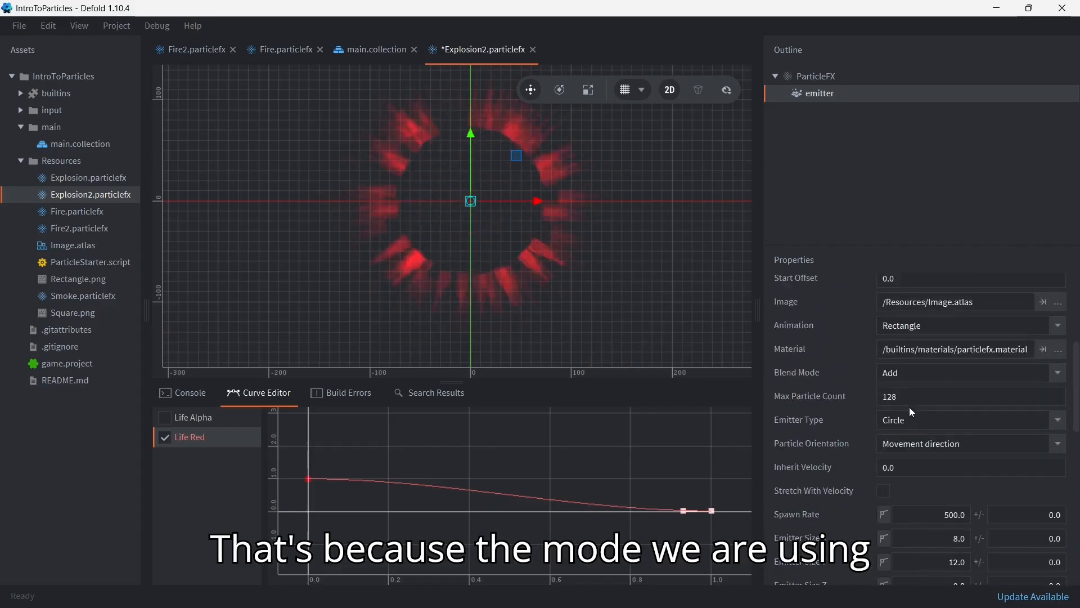
left_click(928, 374)
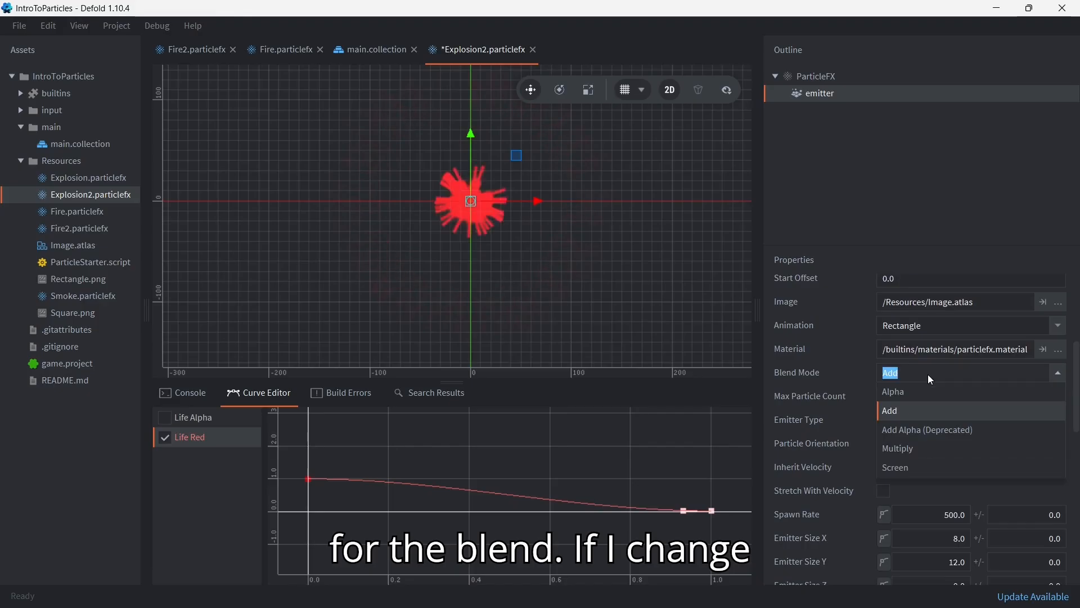
left_click(908, 395)
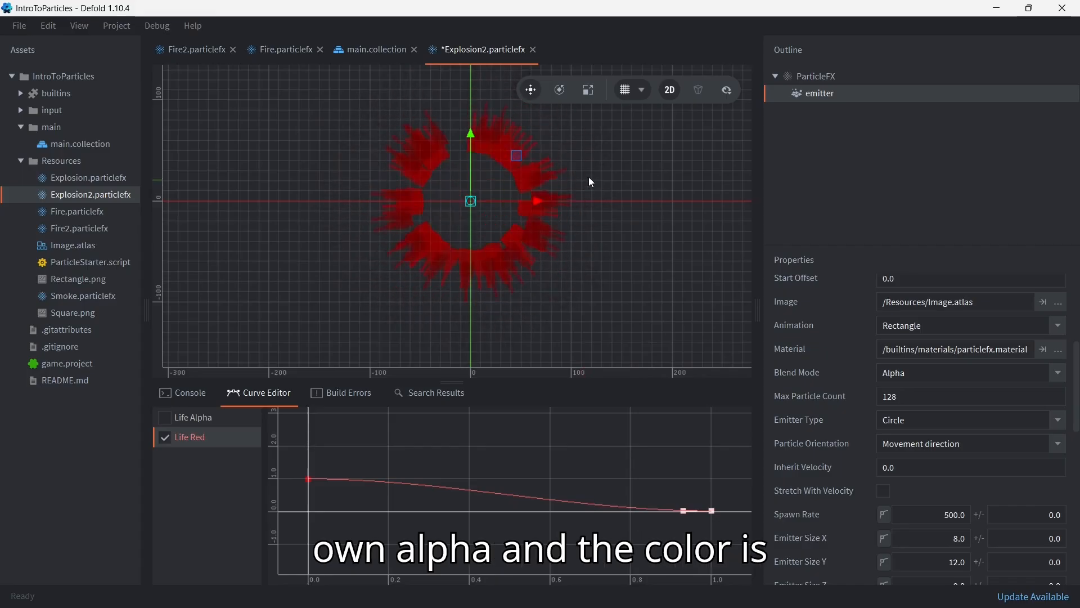
- Make the red last longer by raising the Life Red curve and adding a point at about 0.74 with value about 0.8, and save
scroll(951, 397, "down", 10)
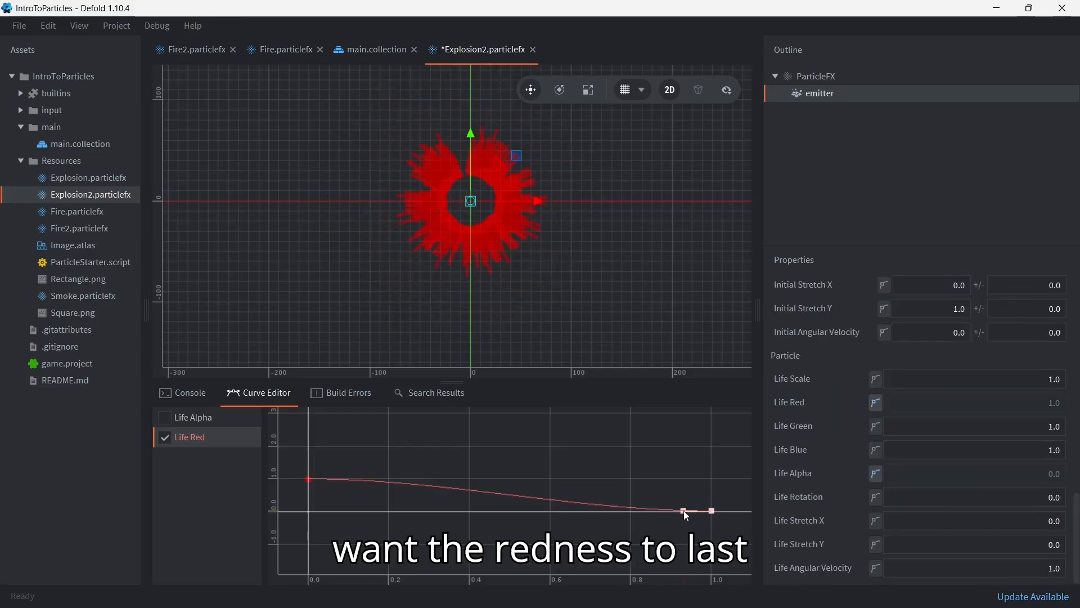
left_click_drag(685, 511, 684, 503)
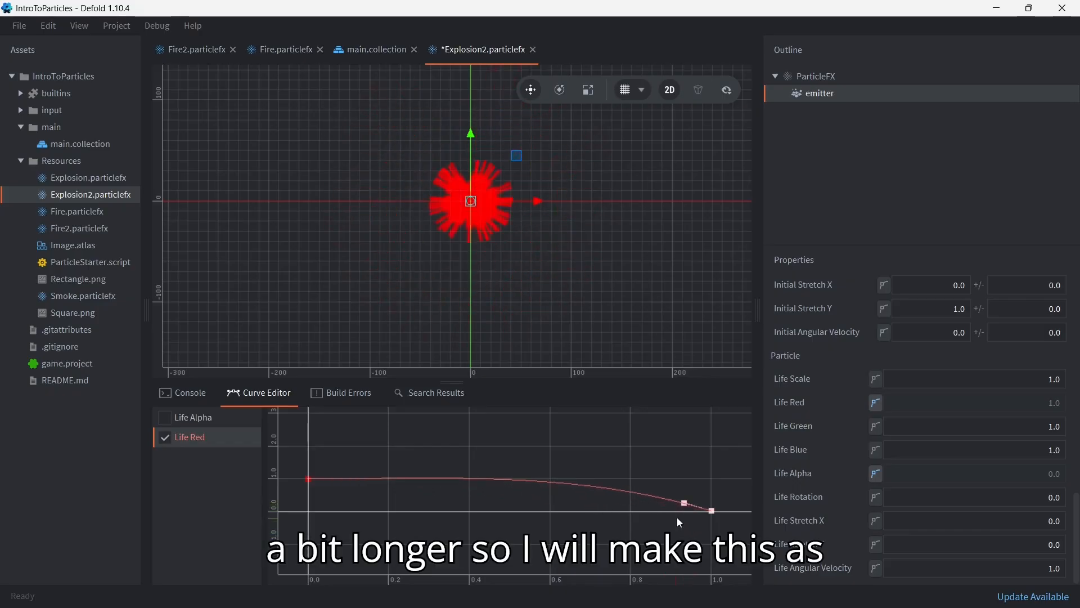
left_click_drag(684, 505, 685, 505)
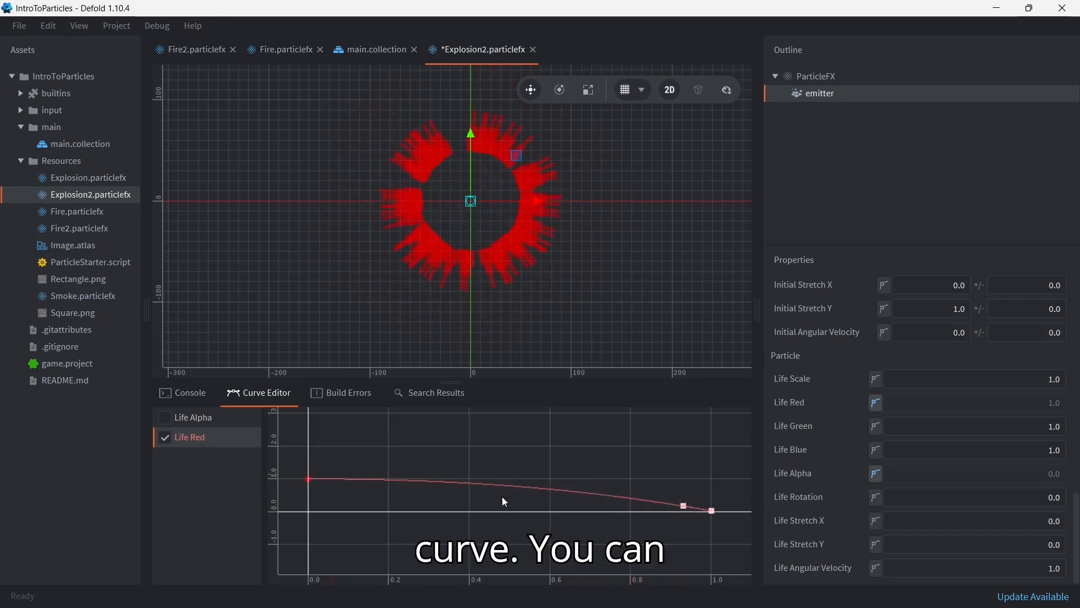
double_click(554, 490)
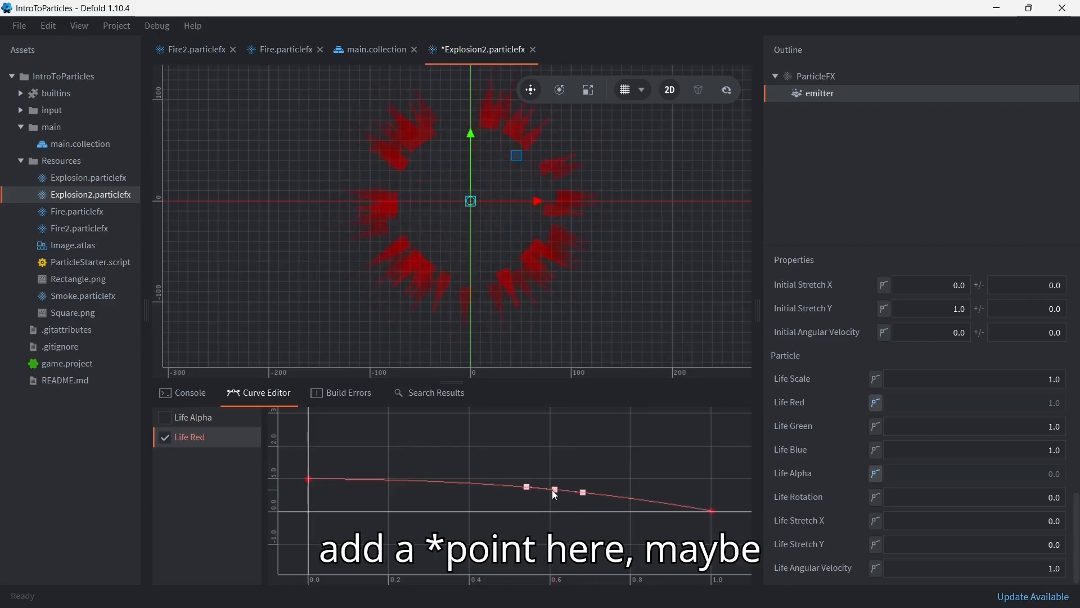
left_click_drag(556, 490, 614, 485)
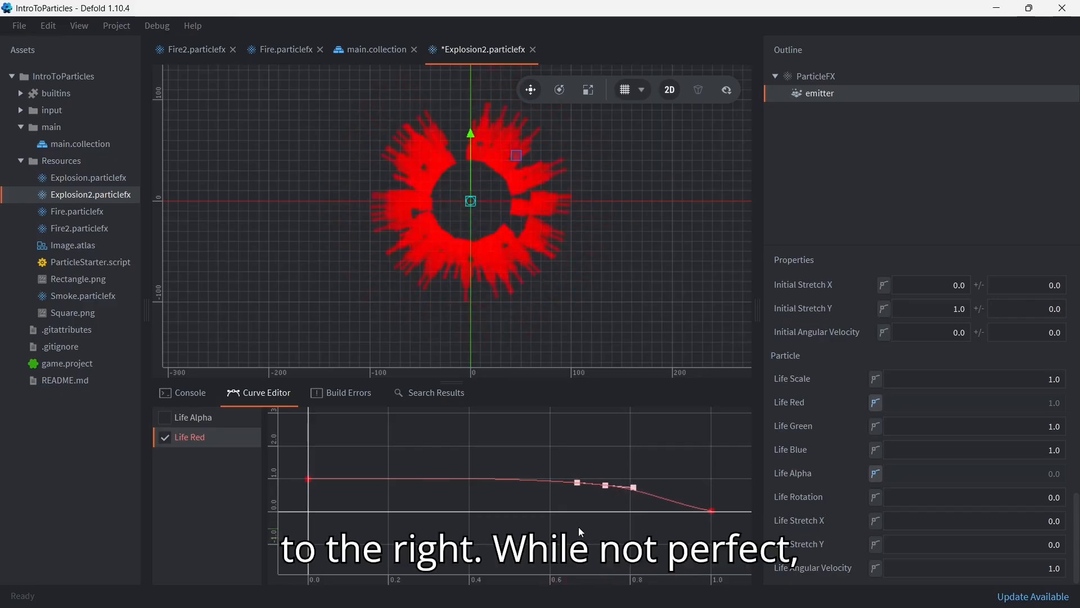
key("ctrl+s")
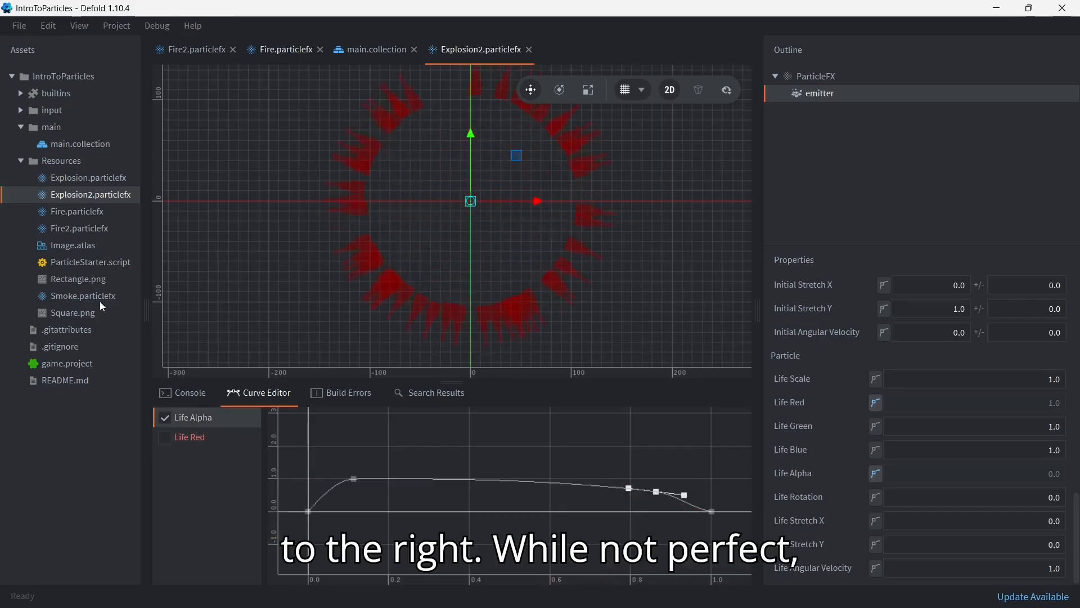
- Open Explosion.particlefx, play its preview, and show the Life Green, Life Red and Life Blue curves of explosion_emitter together
double_click(113, 178)
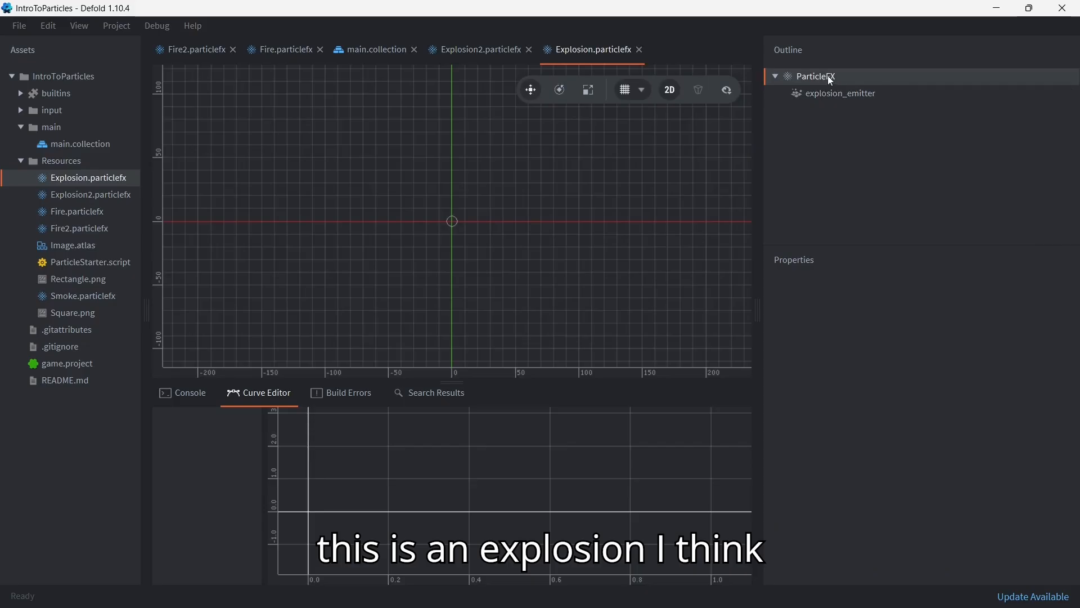
key("space")
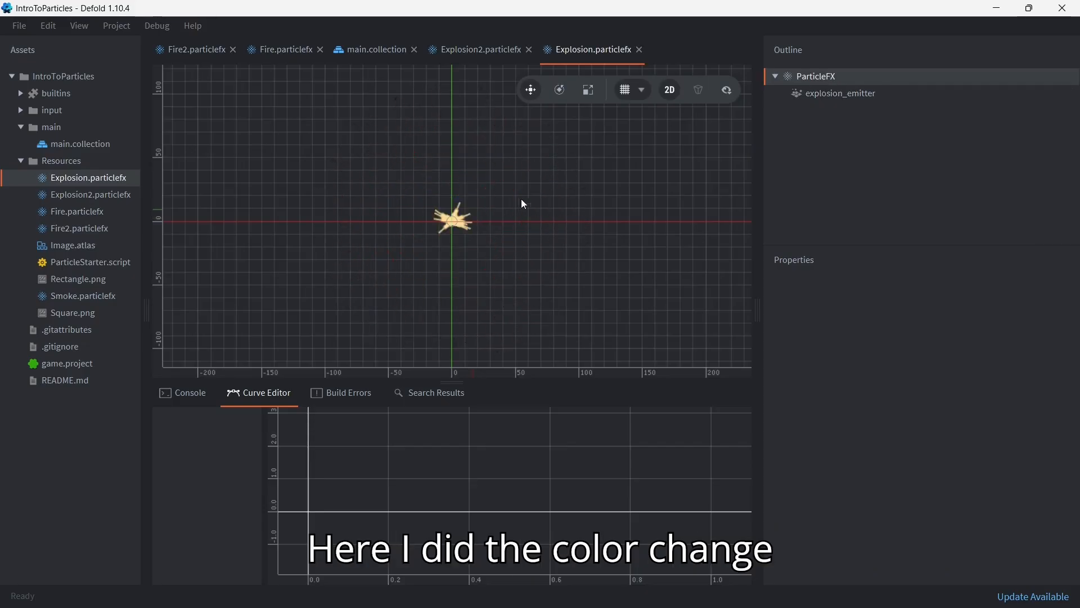
left_click(840, 94)
left_click(170, 417)
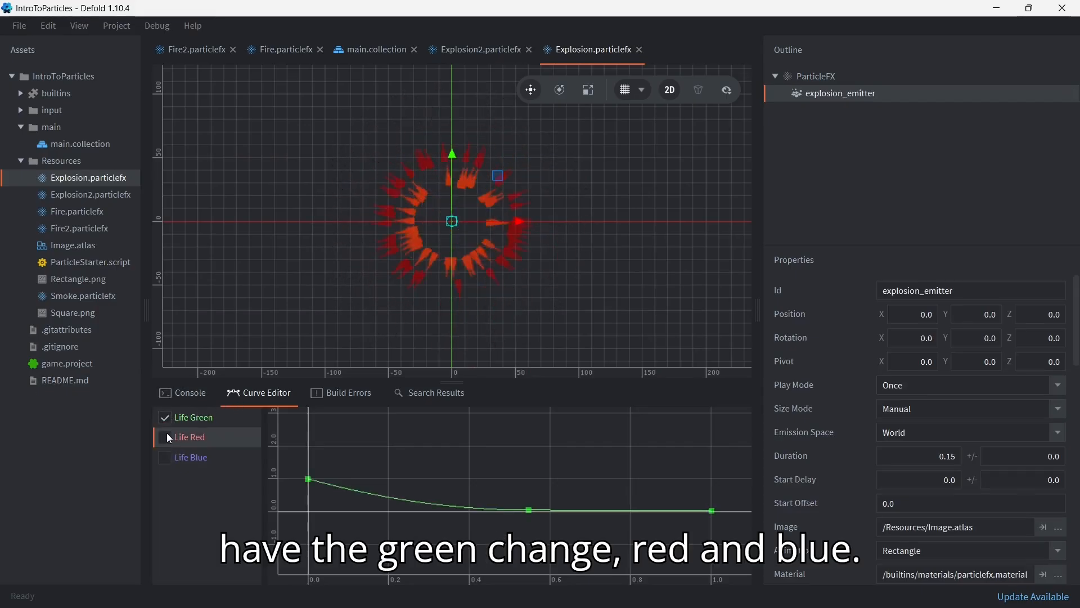
left_click(165, 437)
left_click(166, 457)
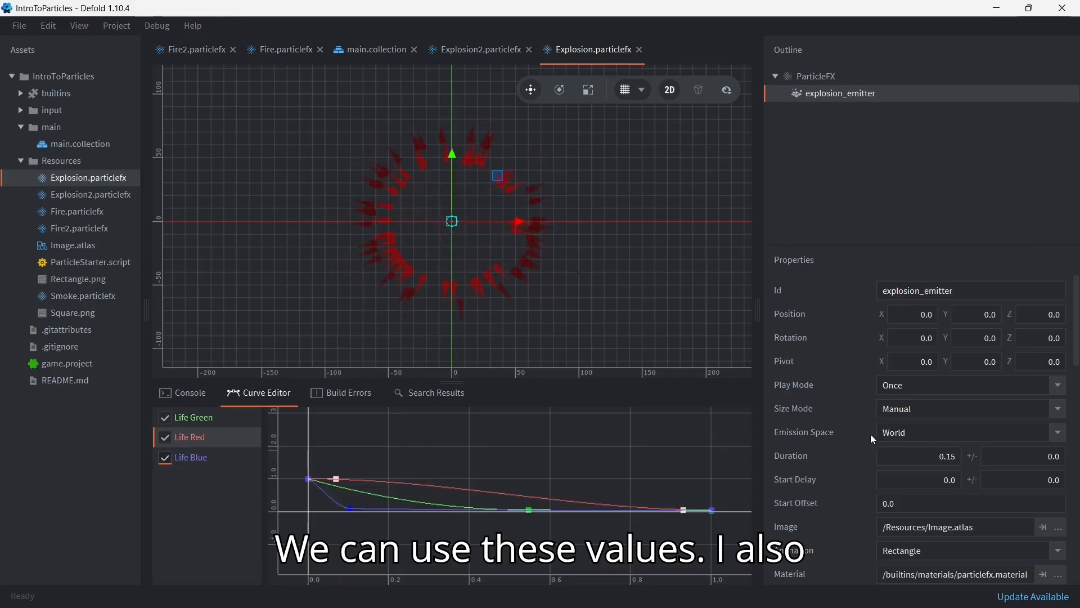
scroll(964, 456, "down", 10)
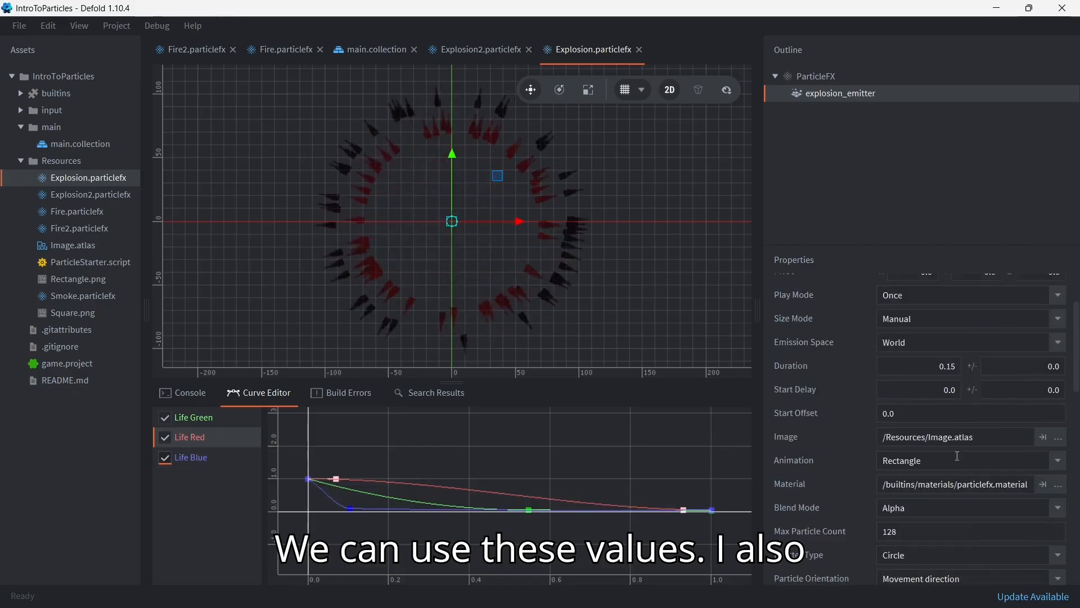
- Open Smoke.particlefx and view its smoke preview up close
left_click(97, 293)
double_click(99, 296)
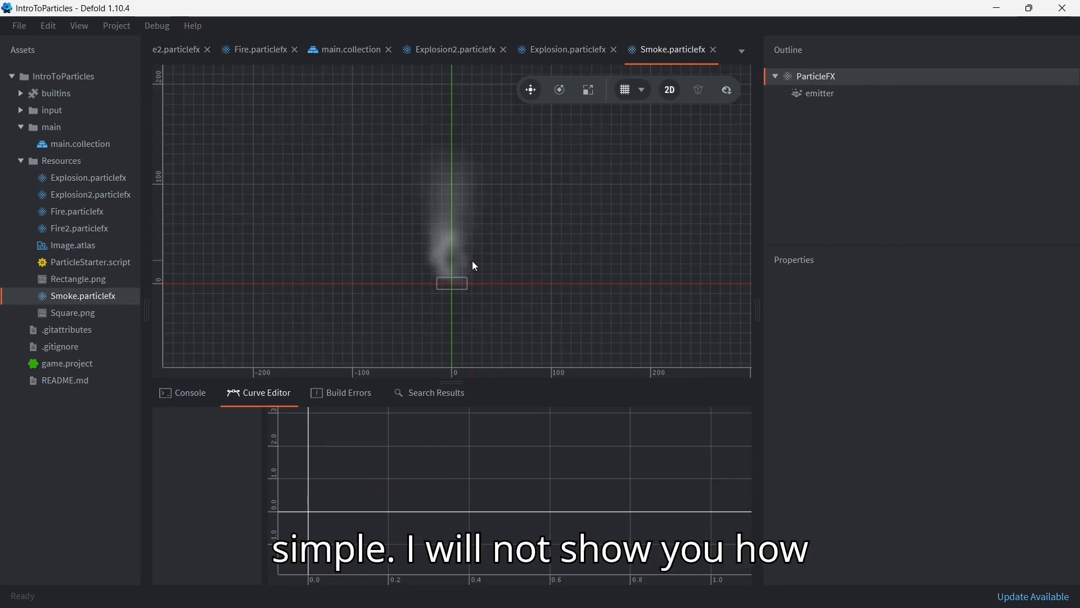
scroll(472, 261, "up", 3)
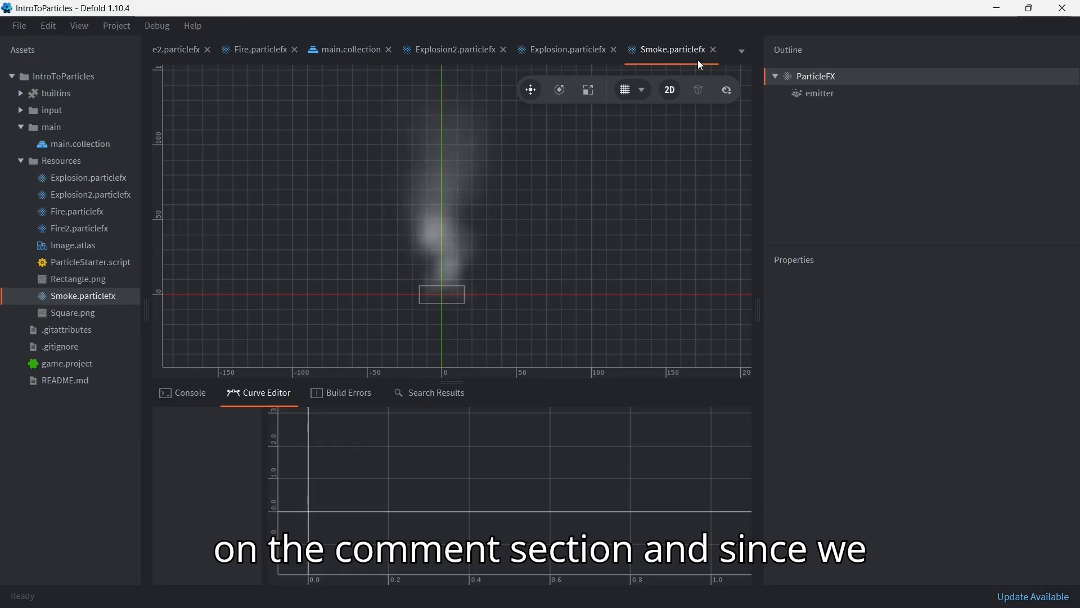
- Close all open particle and collection files
key("ctrl+w")
key("ctrl+w")
key("ctrl+w")
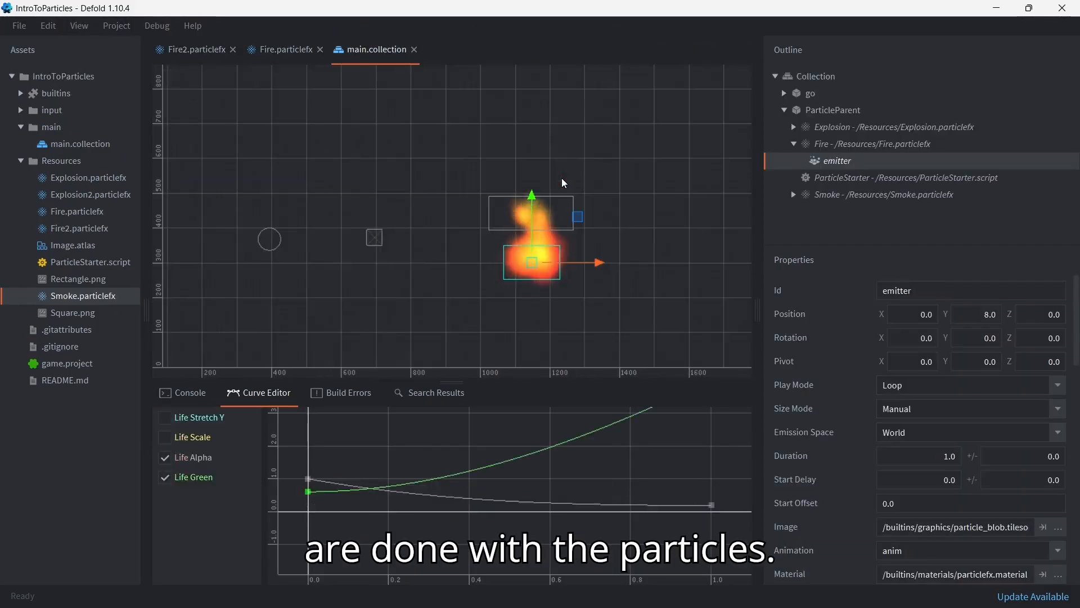
key("ctrl+w")
key("ctrl+w")
key("ctrl+w")
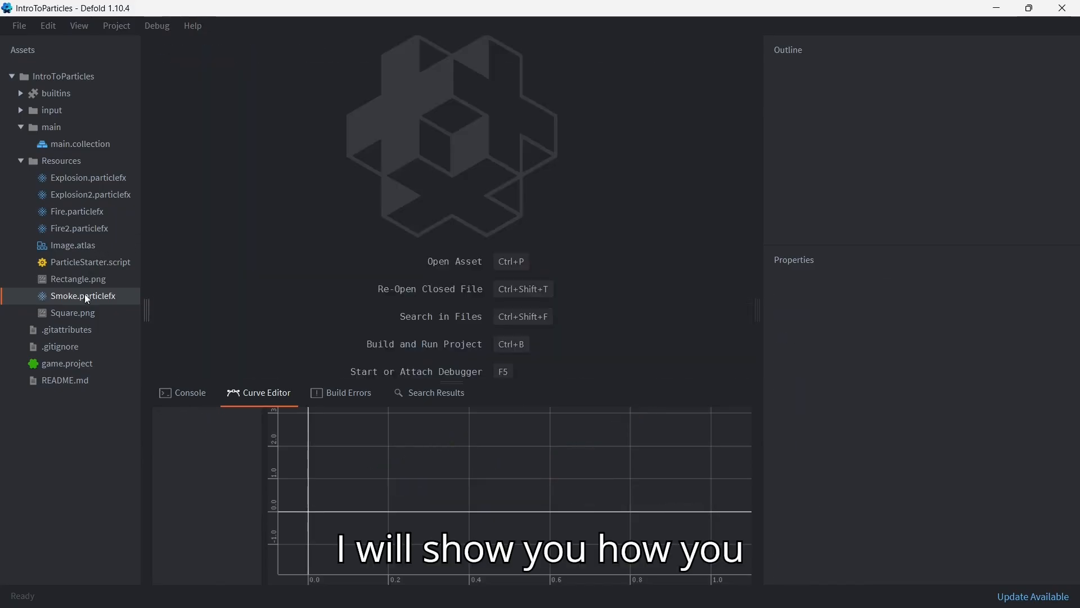
- Open main.collection and inspect the ParticleParent object with its Explosion, Fire and Smoke components
double_click(106, 141)
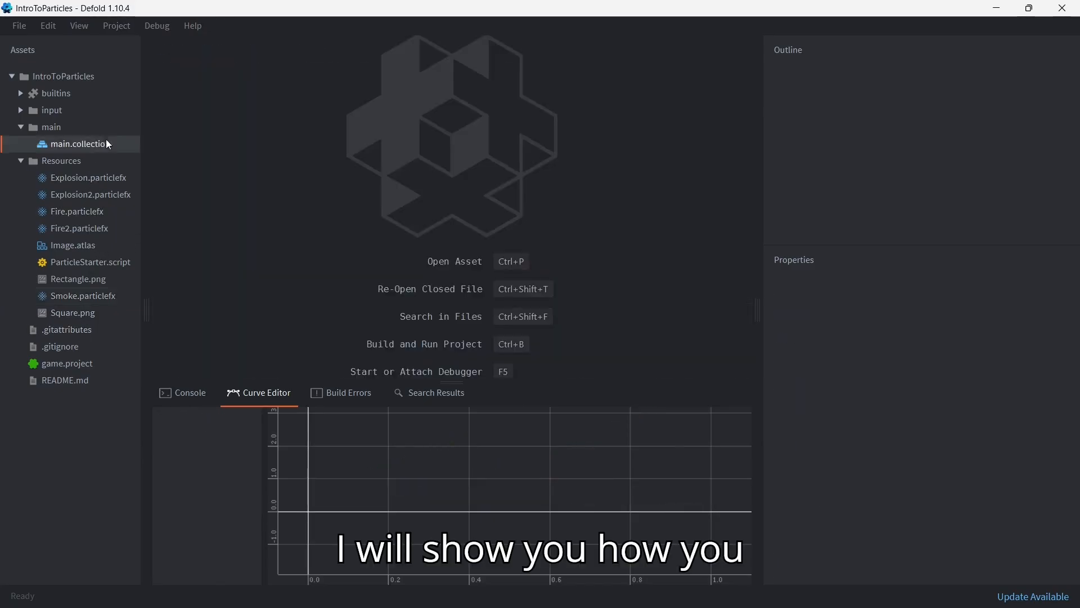
scroll(442, 248, "up", 3)
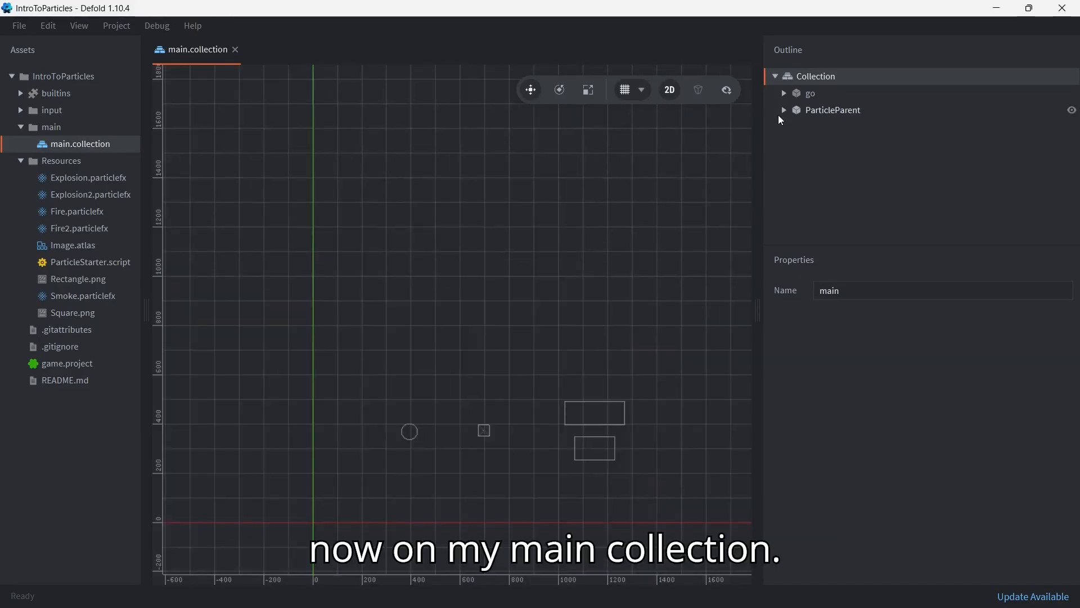
left_click(784, 110)
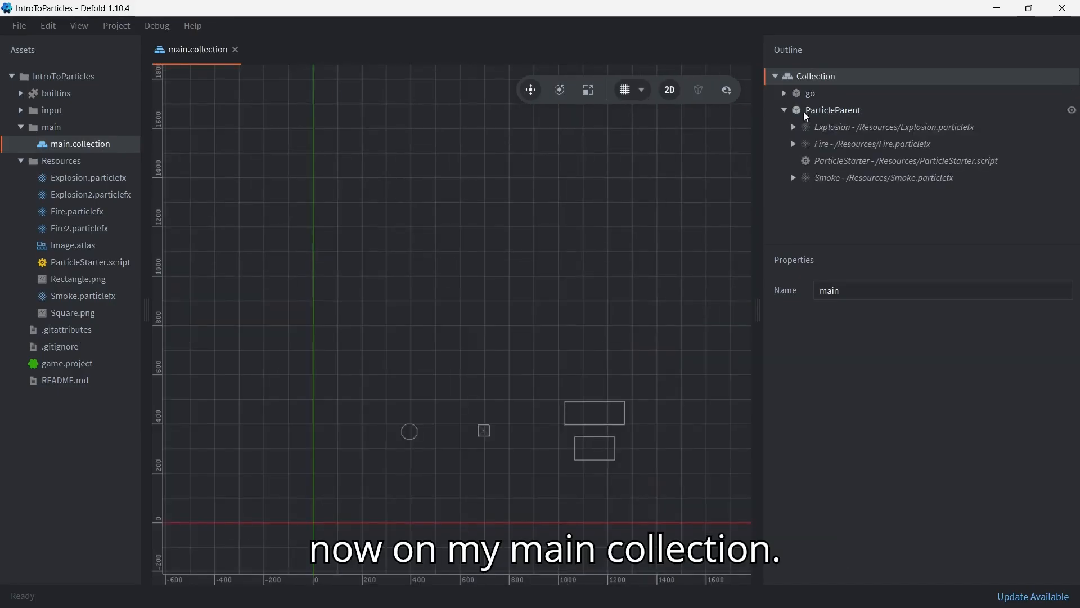
left_click(808, 112)
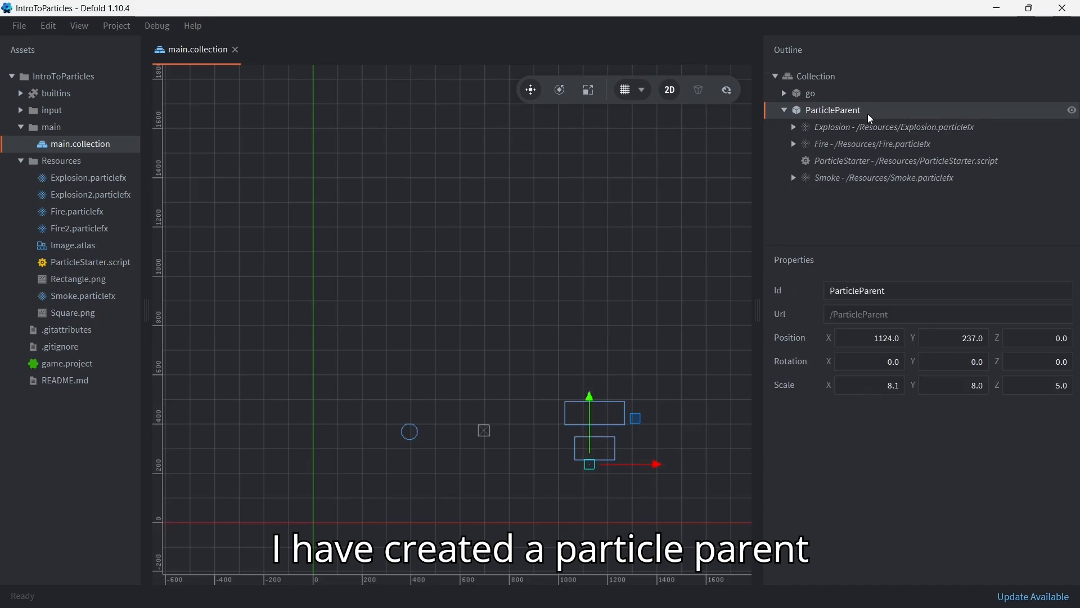
left_click(838, 134)
left_click(841, 144)
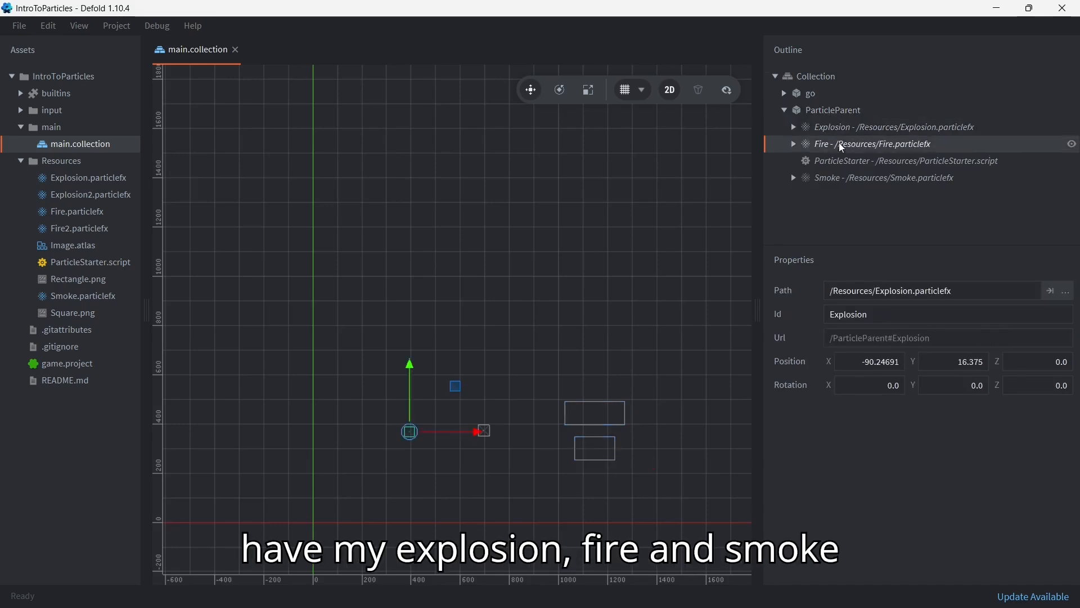
left_click(844, 177)
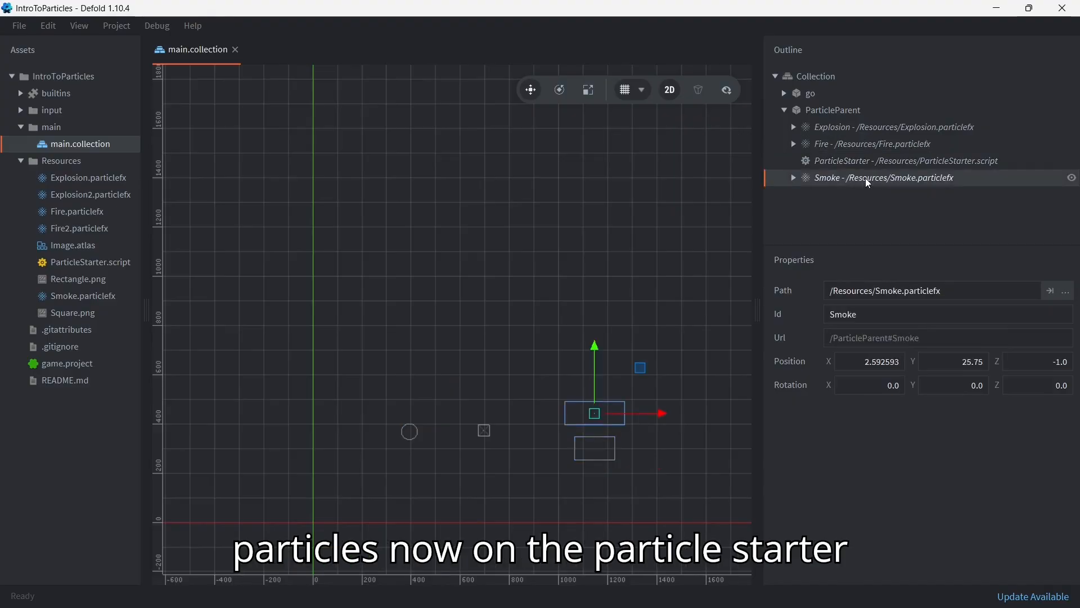
- Open ParticleStarter.script and examine the acquire_input_focus message in init and the left_click check in on_input
double_click(875, 163)
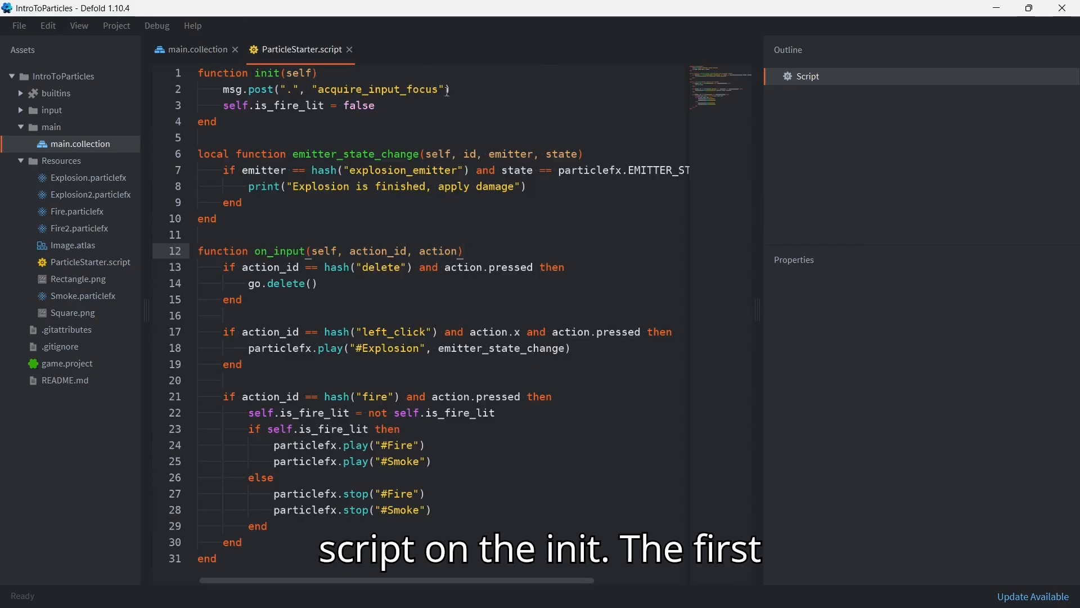
left_click_drag(472, 88, 223, 91)
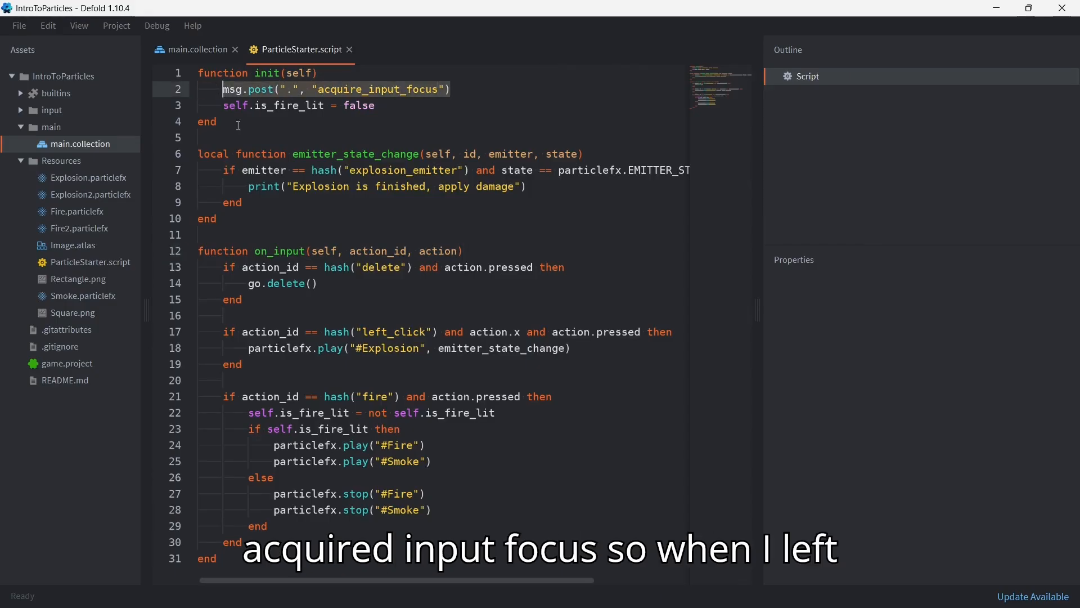
double_click(419, 333)
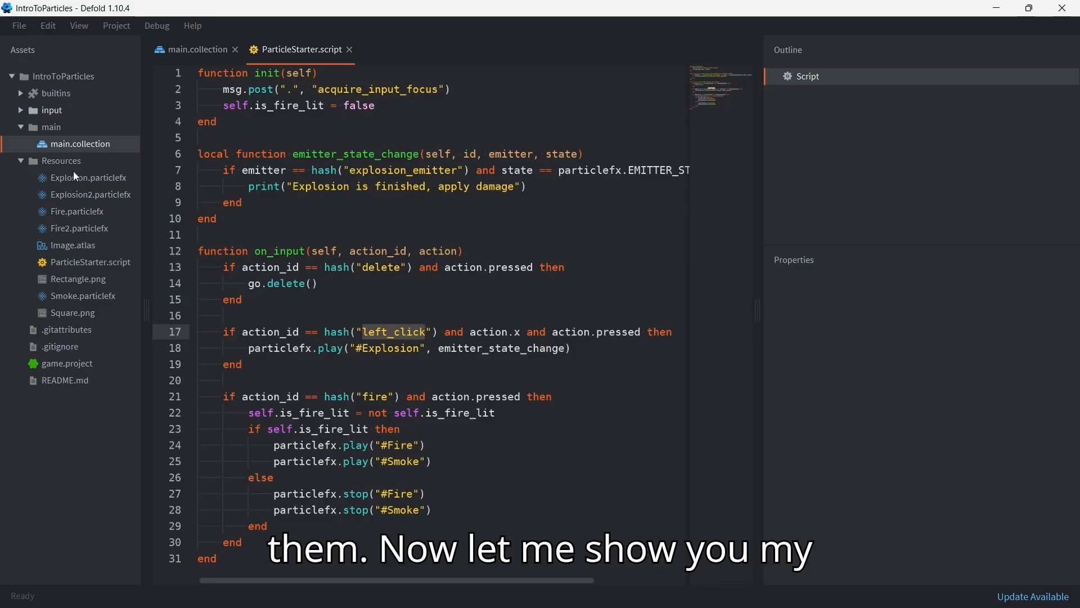
- Open game.input_binding from the input folder, review its key and mouse triggers, and close the file
double_click(49, 110)
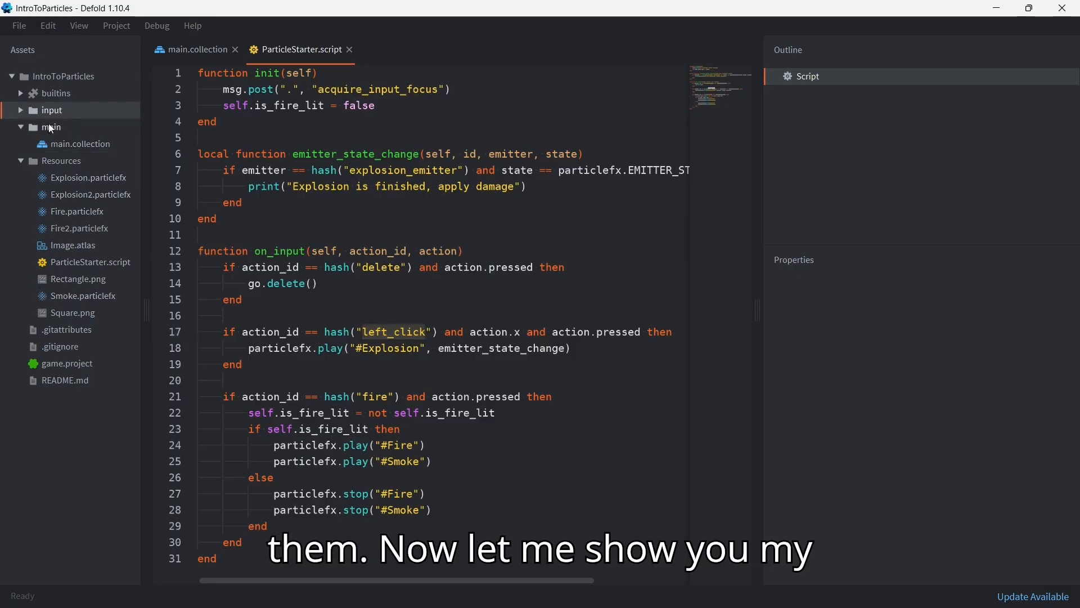
left_click(96, 129)
double_click(96, 129)
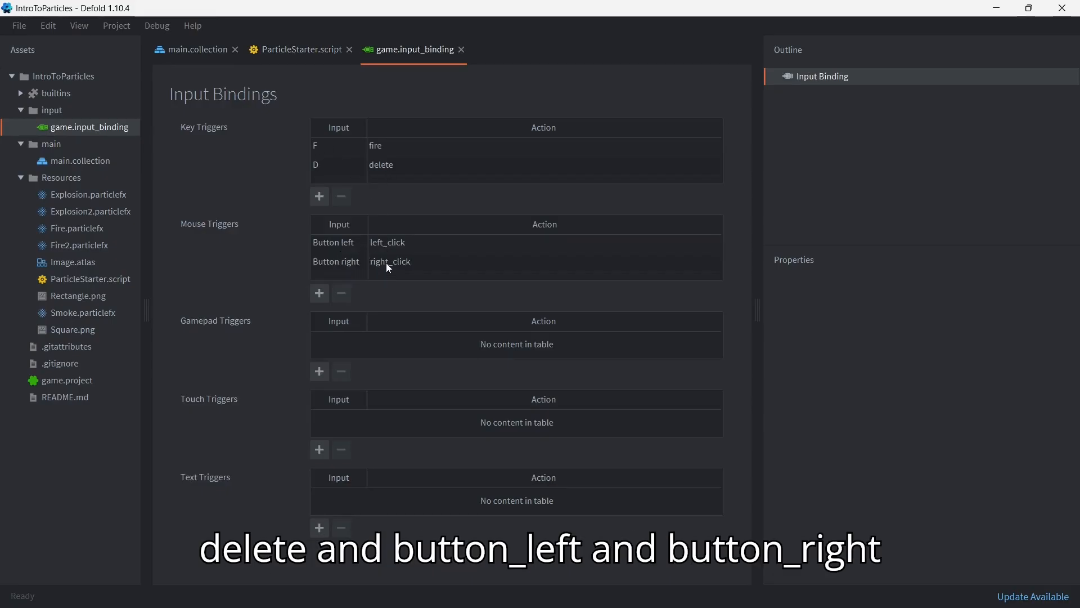
left_click(461, 49)
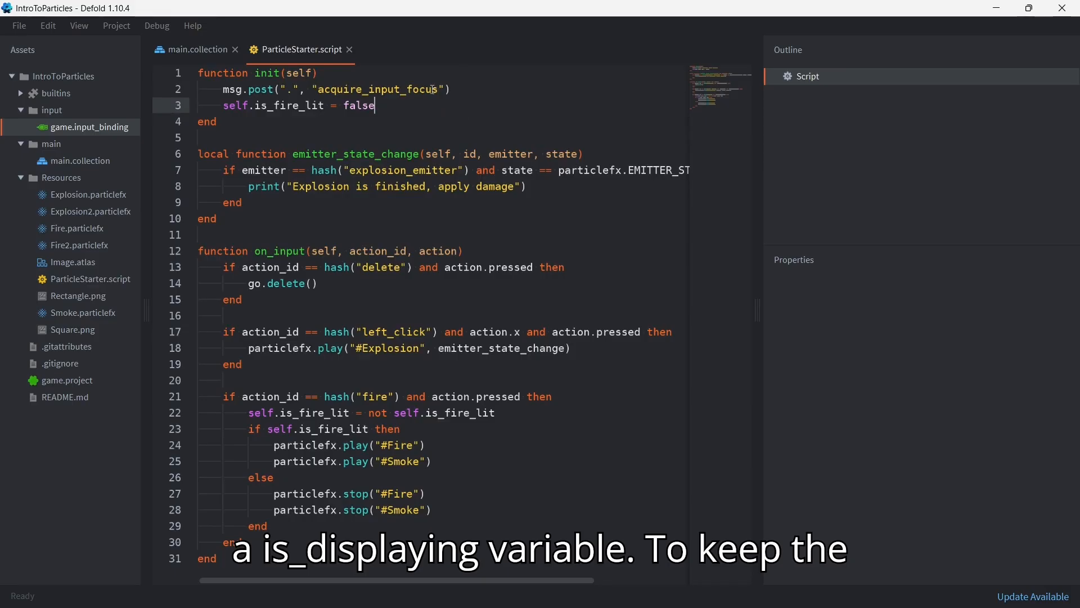
- Examine the self.is_fire_lit initialisation in init and the go.delete() call under the delete action in ParticleStarter.script
left_click_drag(375, 106, 224, 105)
left_click(313, 106)
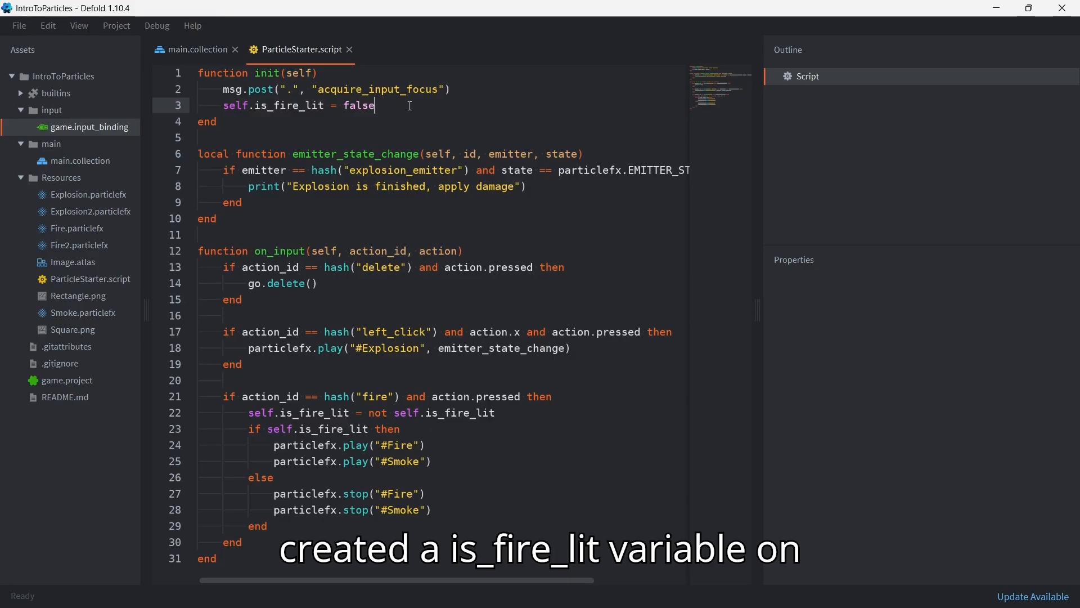
double_click(274, 107)
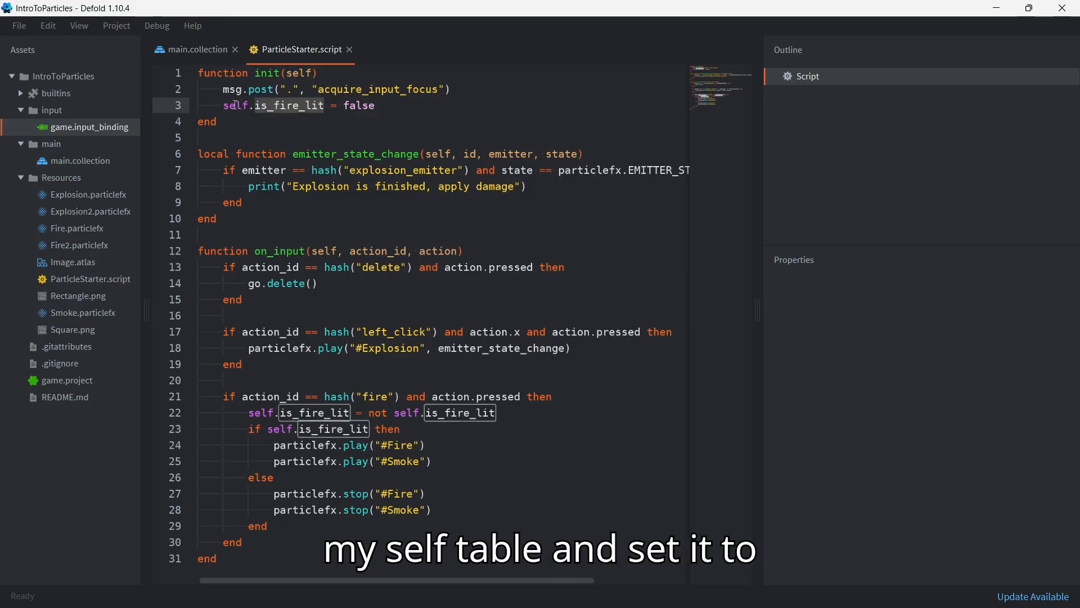
double_click(354, 104)
left_click(396, 110)
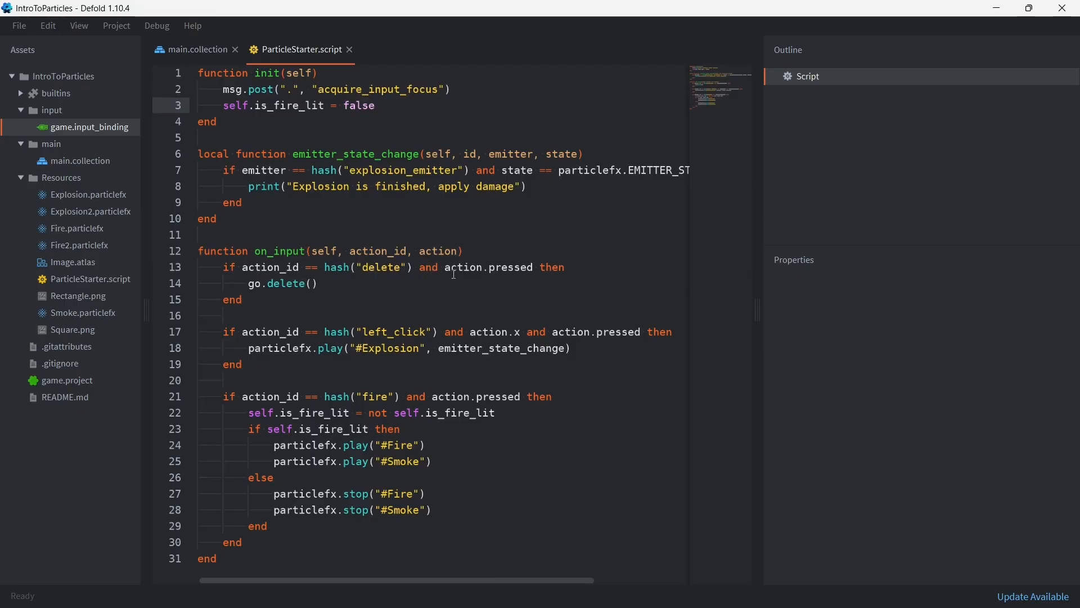
left_click_drag(346, 284, 241, 284)
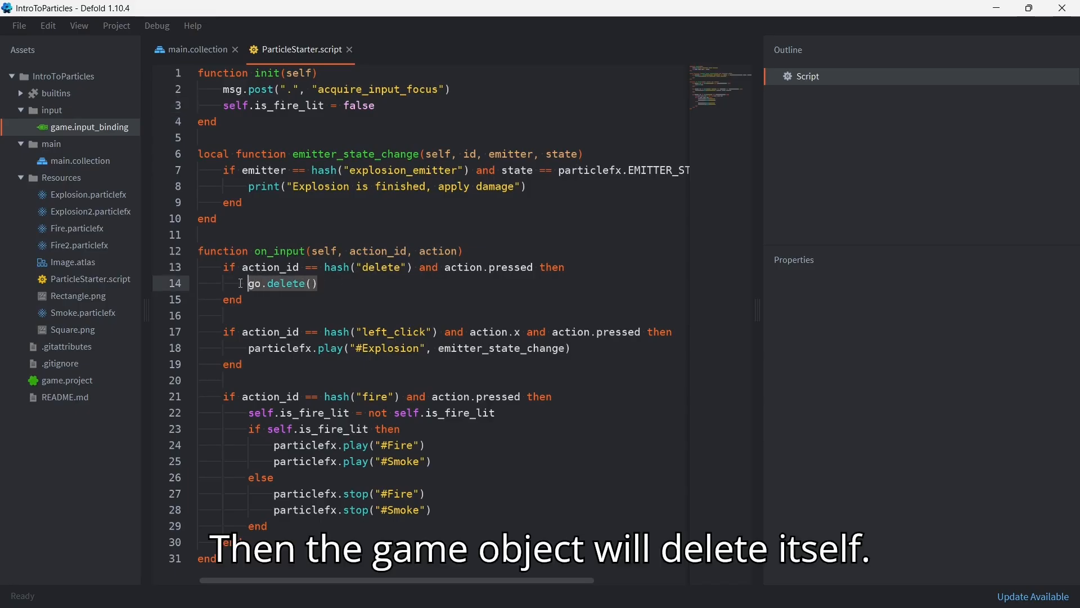
- Switch to main.collection, build and run the game, light the fire, trigger explosions, and delete the particle parent mid-explosion
left_click(214, 49)
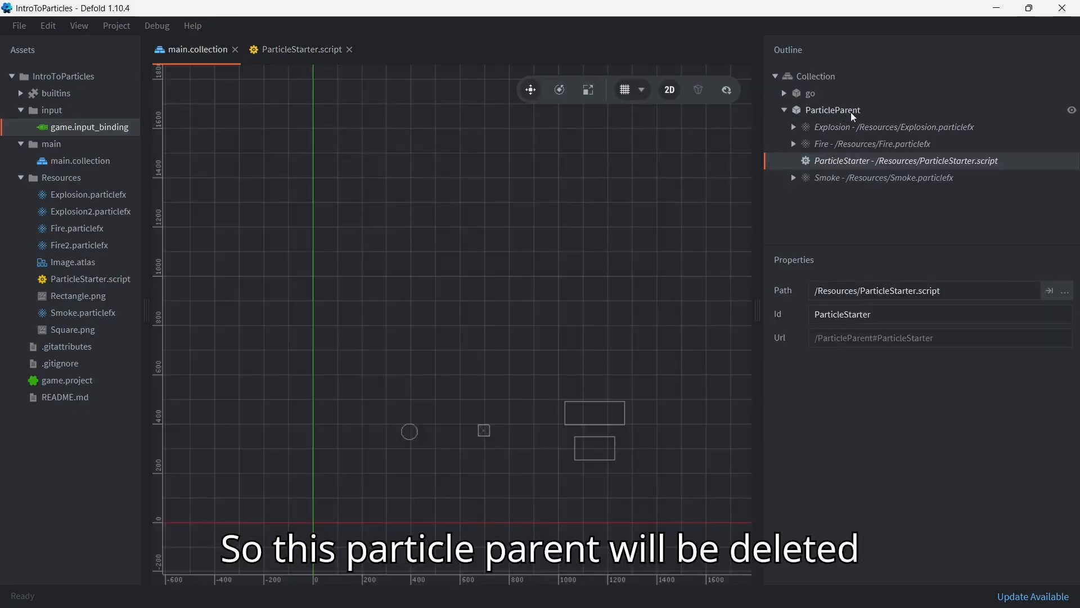
key("ctrl+b")
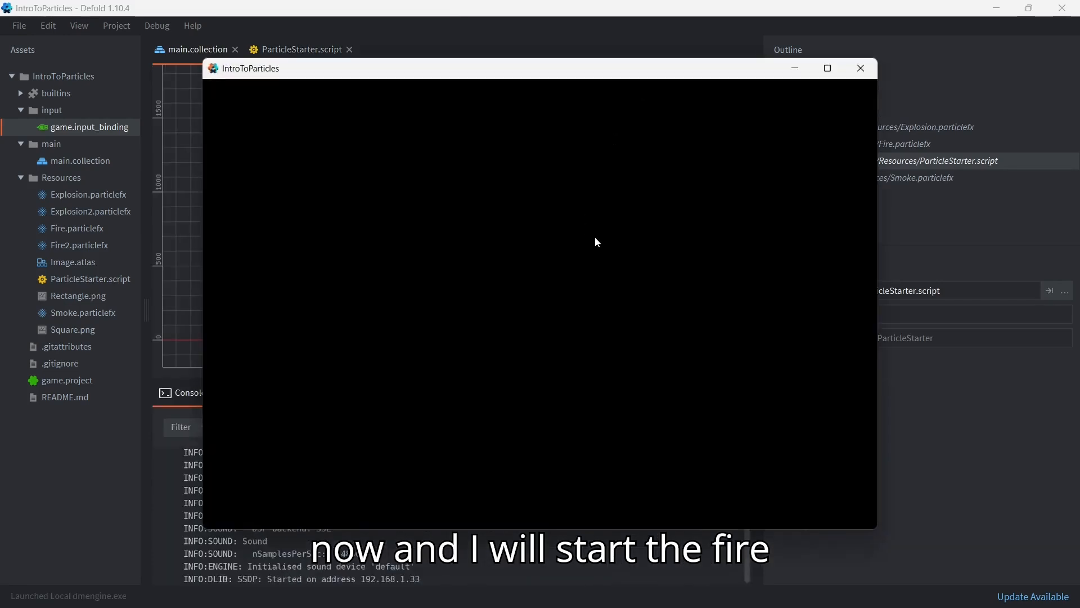
key("f")
key("e")
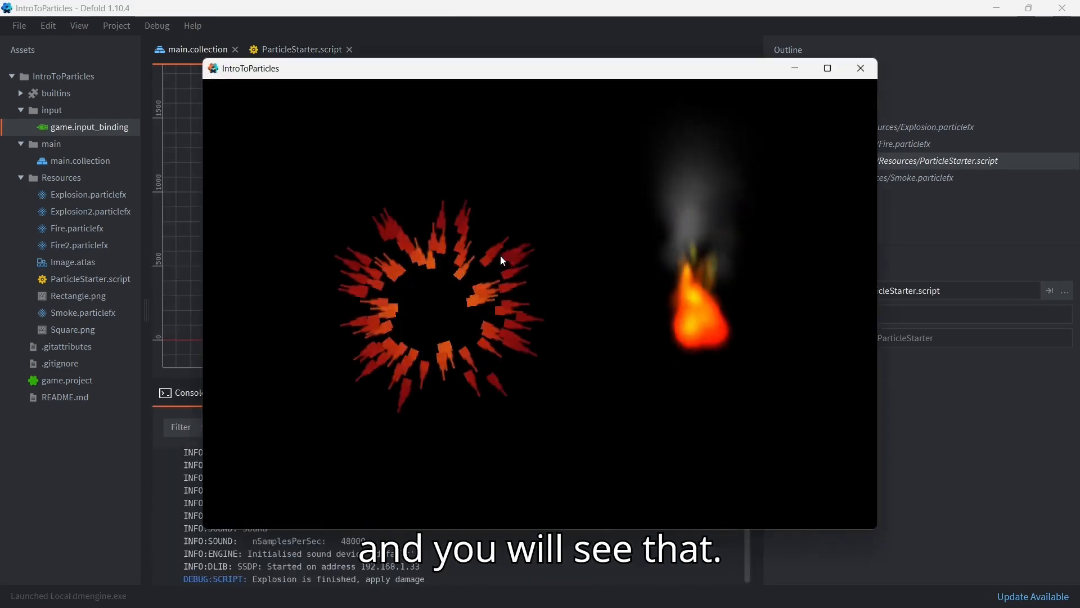
key("e")
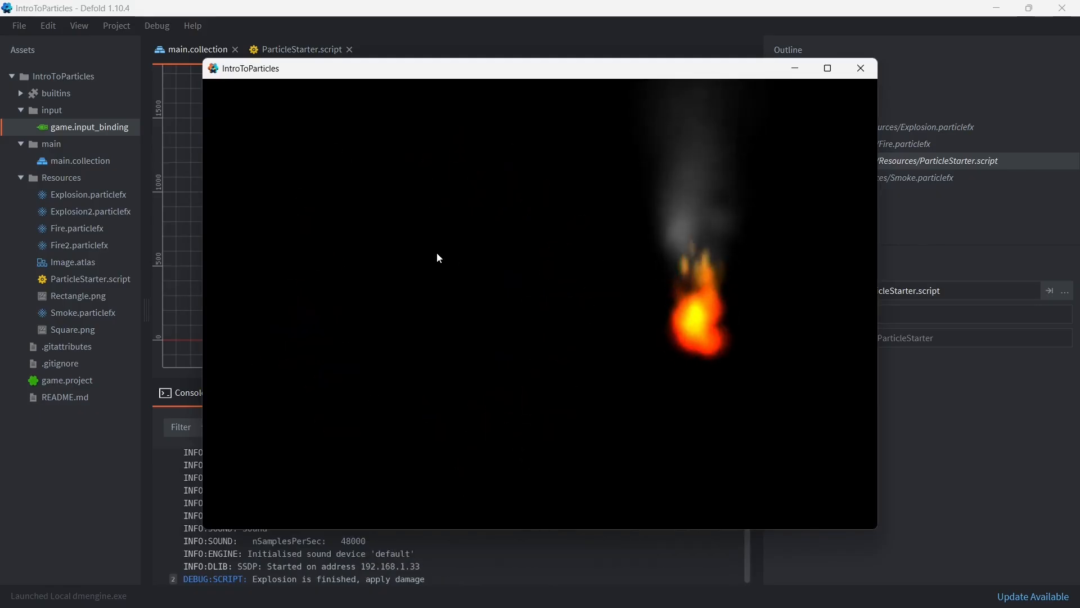
left_click(437, 254)
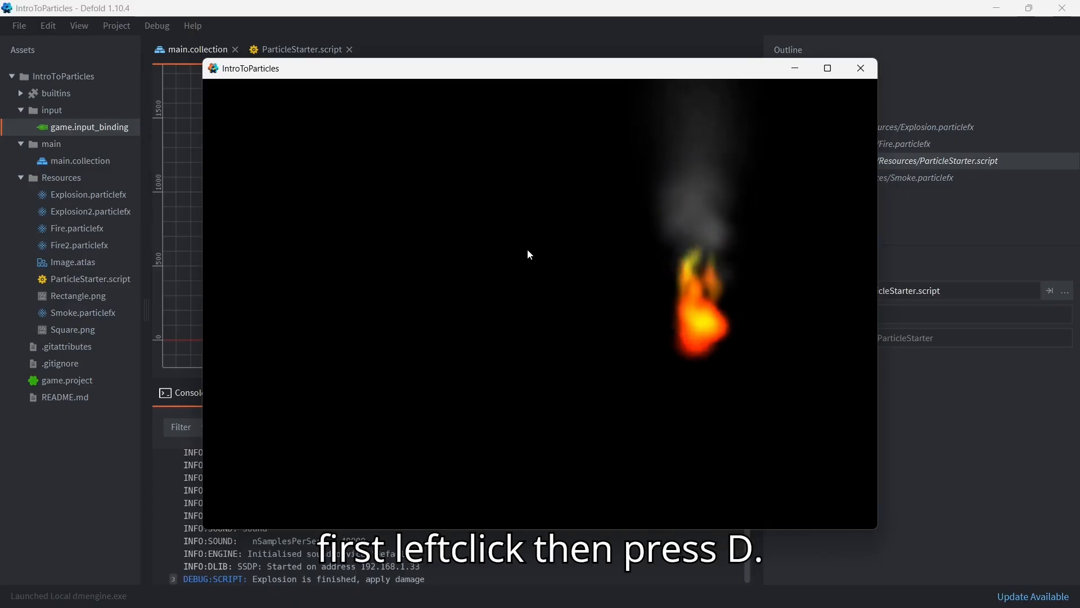
key("d")
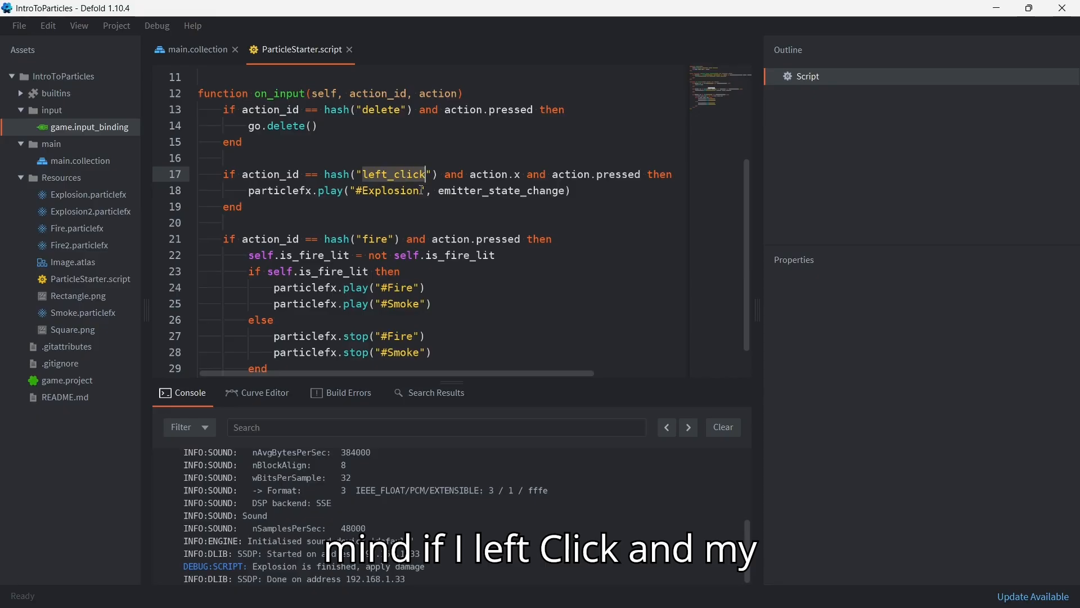
- Examine the action.x and action.pressed conditions of the left_click check in ParticleStarter.script
left_click_drag(522, 175, 470, 175)
left_click(526, 180)
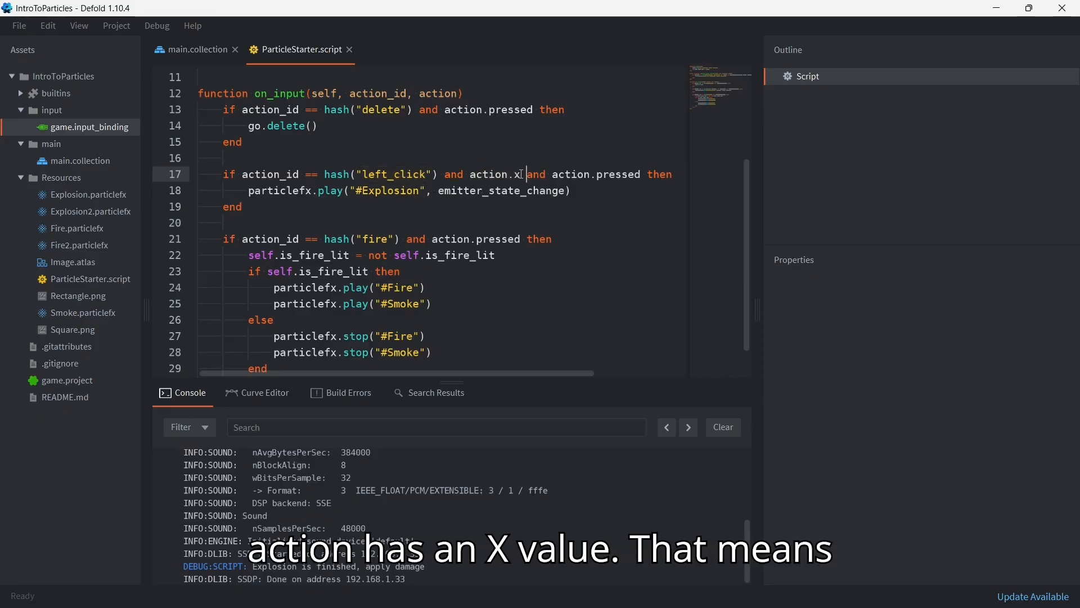
left_click(641, 175, "shift")
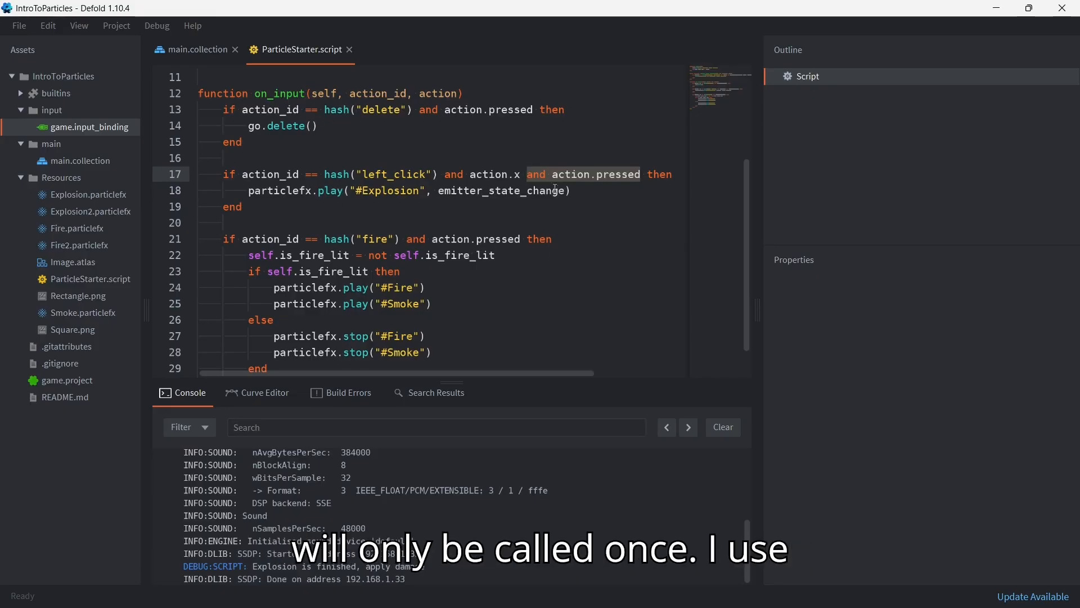
left_click(583, 190)
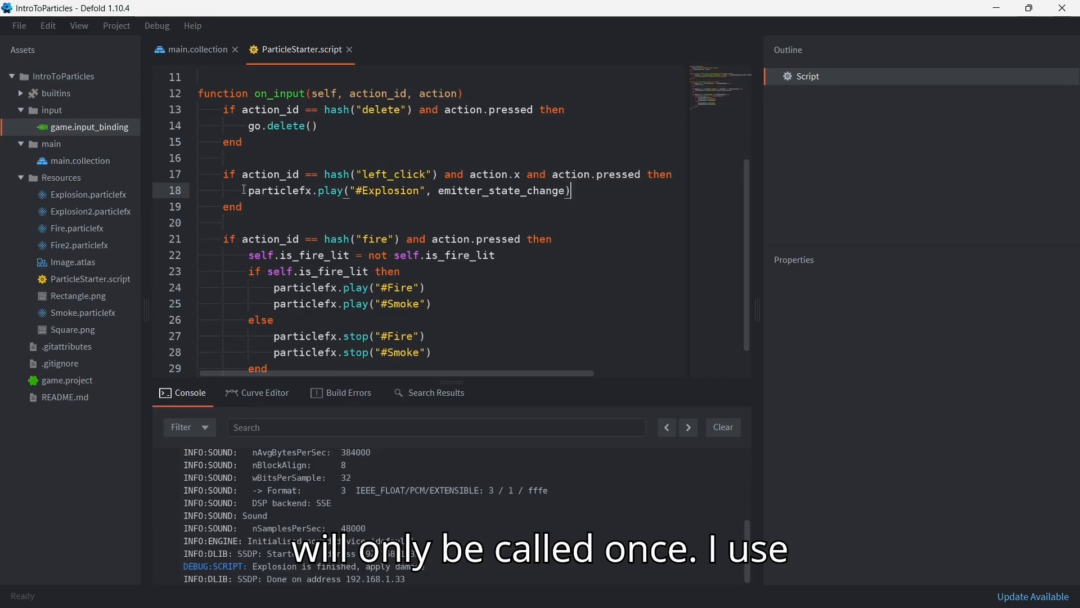
- Examine the particlefx.play call for "#Explosion" and its emitter_state_change callback argument
left_click_drag(244, 191, 345, 191)
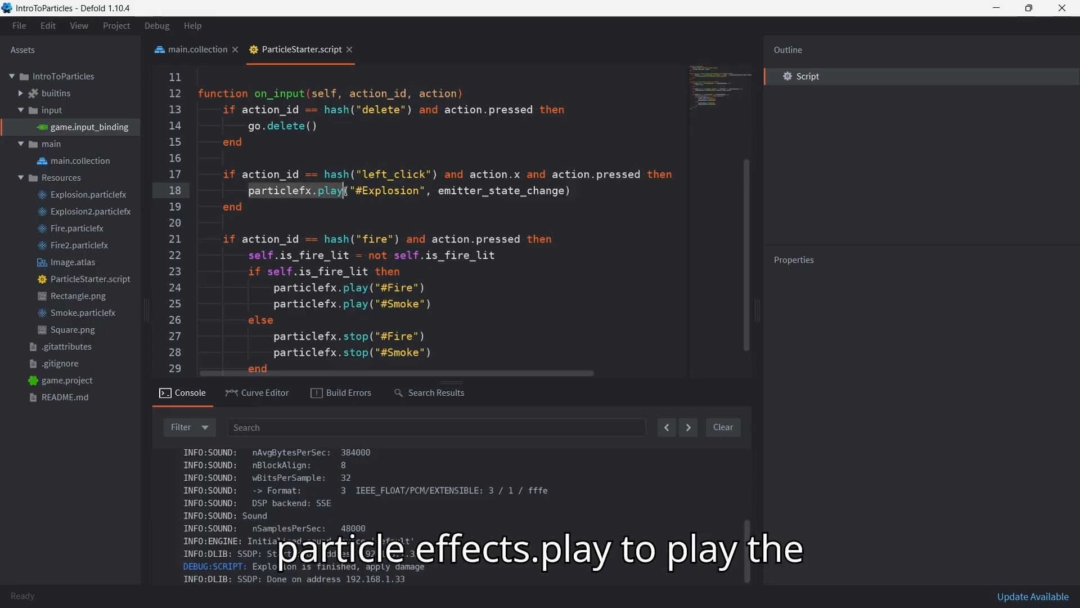
left_click(361, 205)
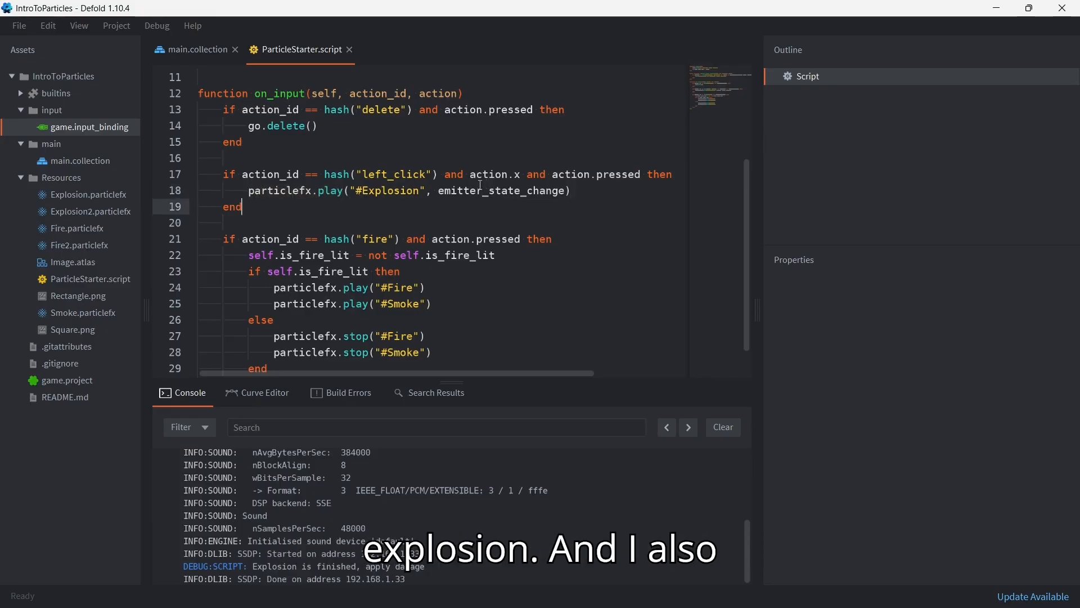
left_click_drag(428, 191, 567, 193)
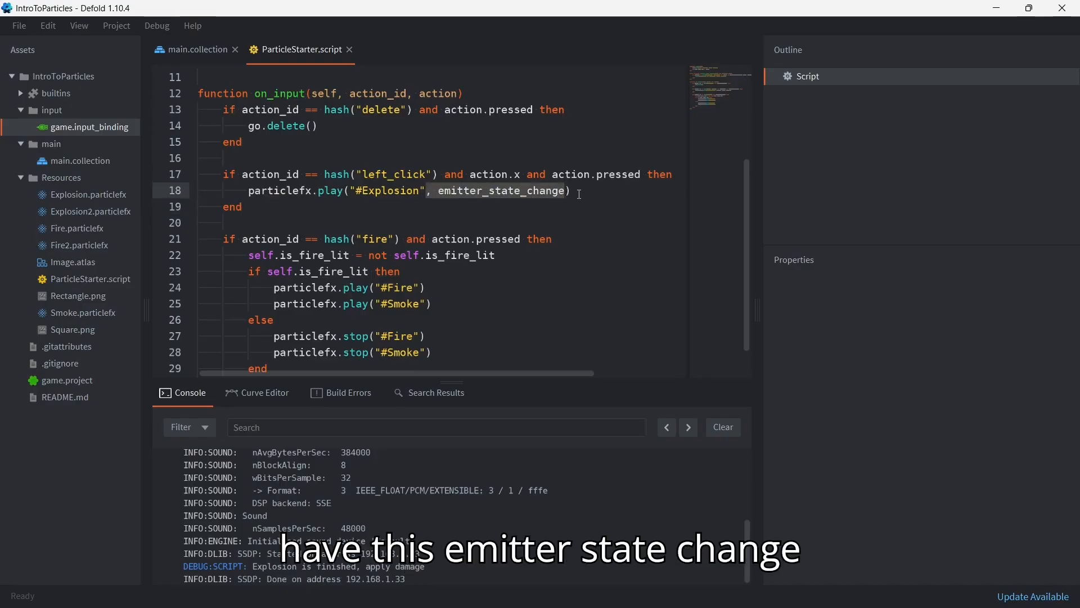
left_click(580, 194)
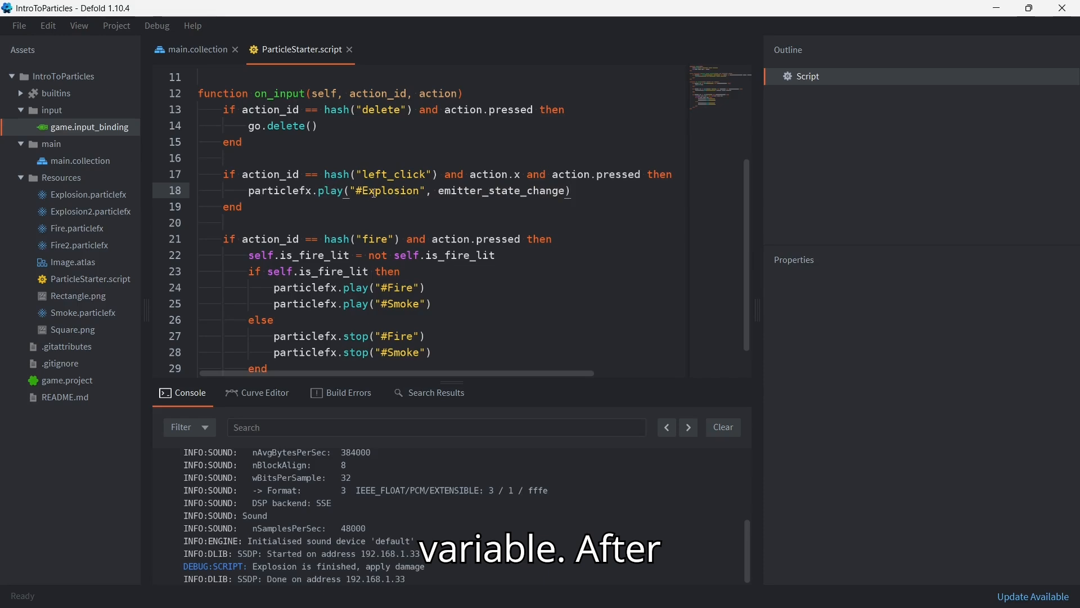
left_click_drag(425, 191, 353, 191)
double_click(521, 190)
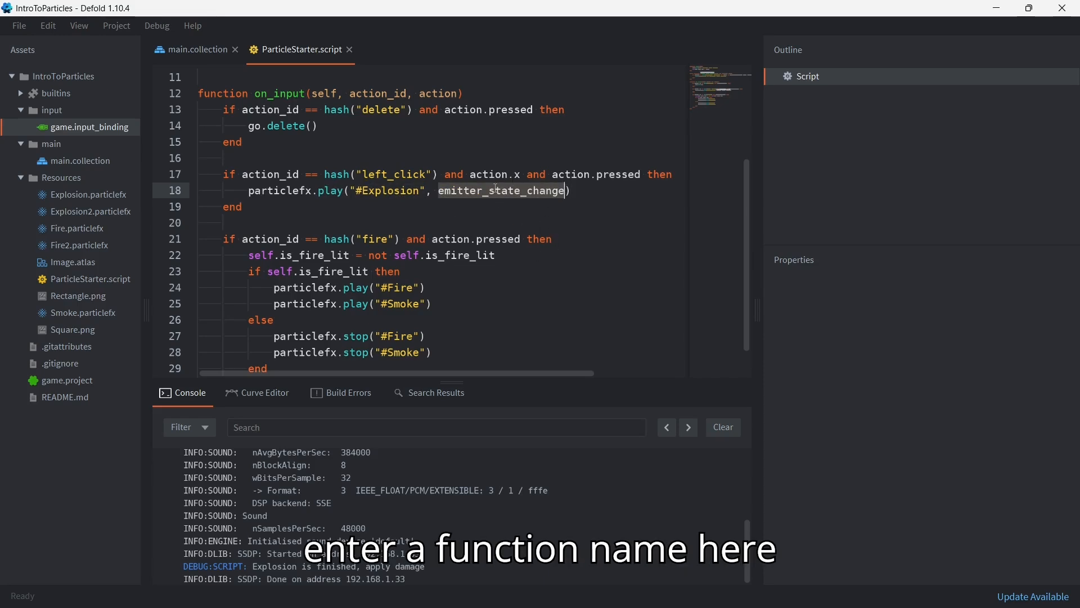
- Examine the emitter_state_change function, its self, id, emitter and state parameters, and its explosion_emitter check
scroll(498, 203, "up", 3)
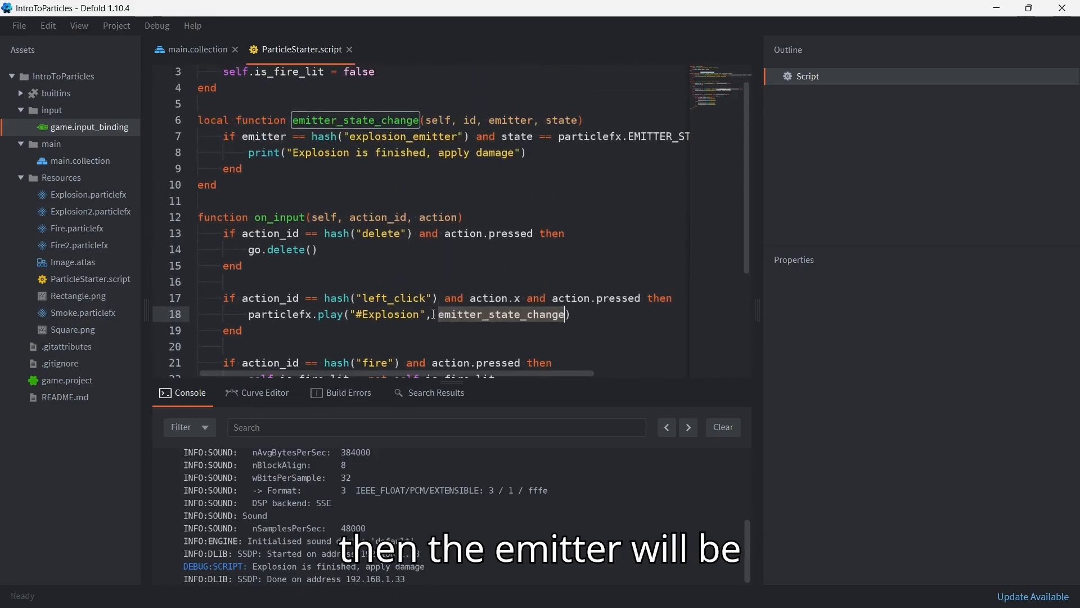
left_click(389, 121)
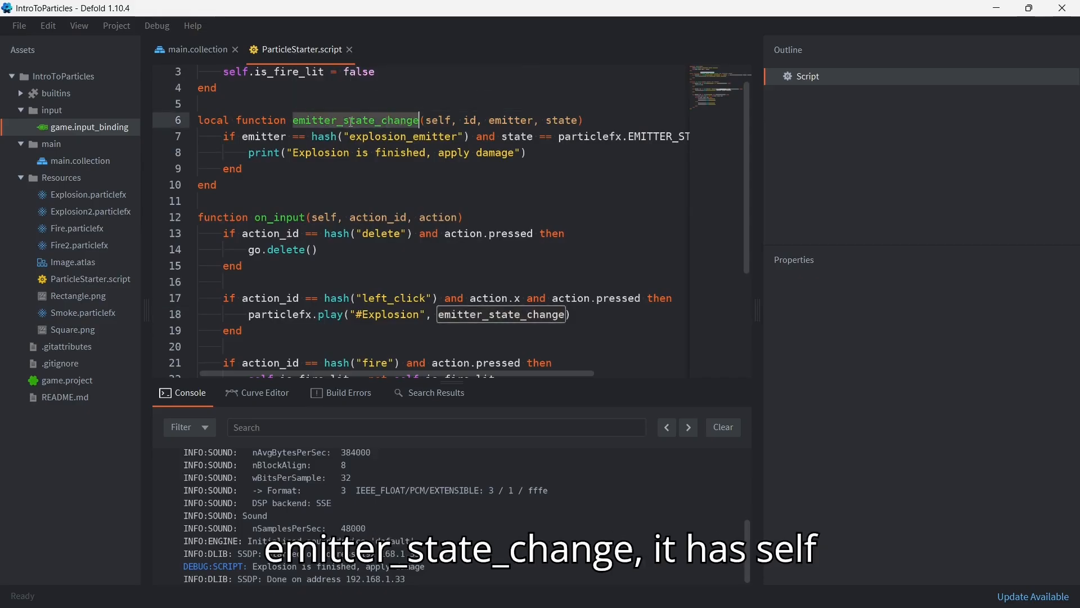
left_click(450, 121)
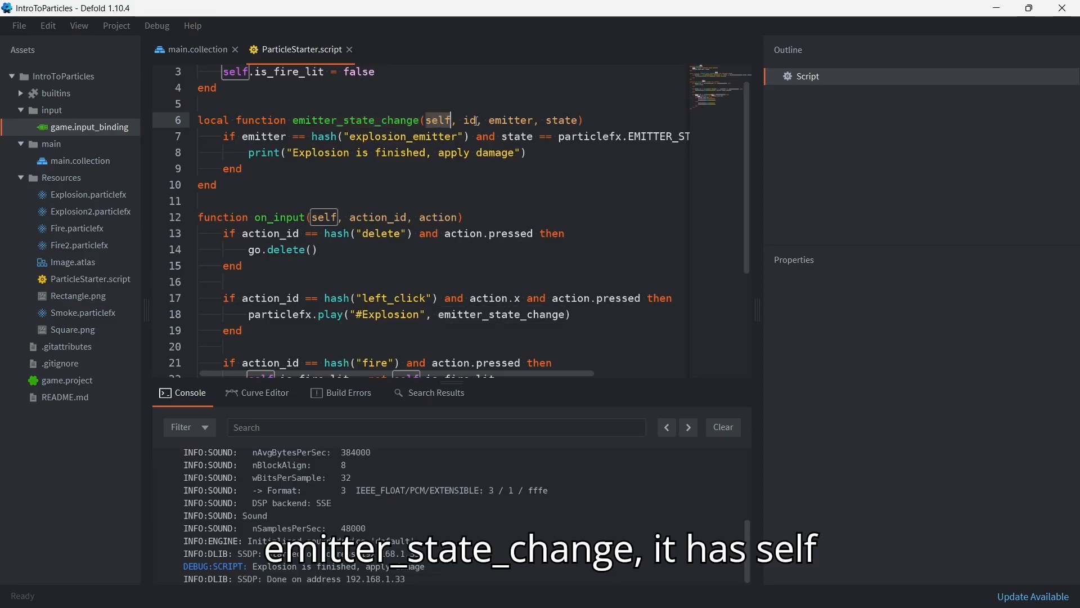
left_click(548, 117)
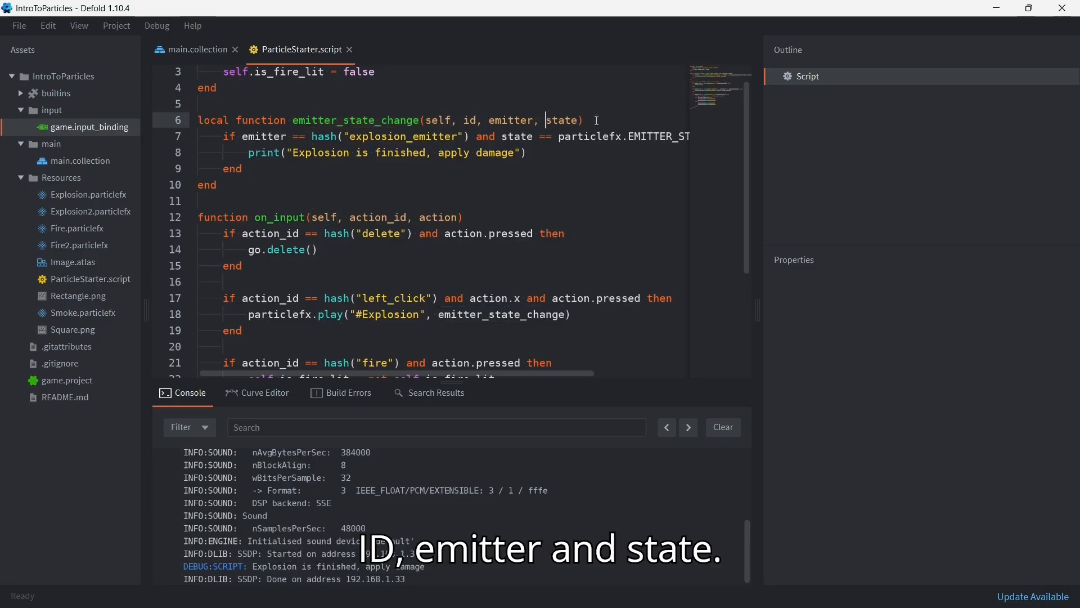
double_click(567, 314)
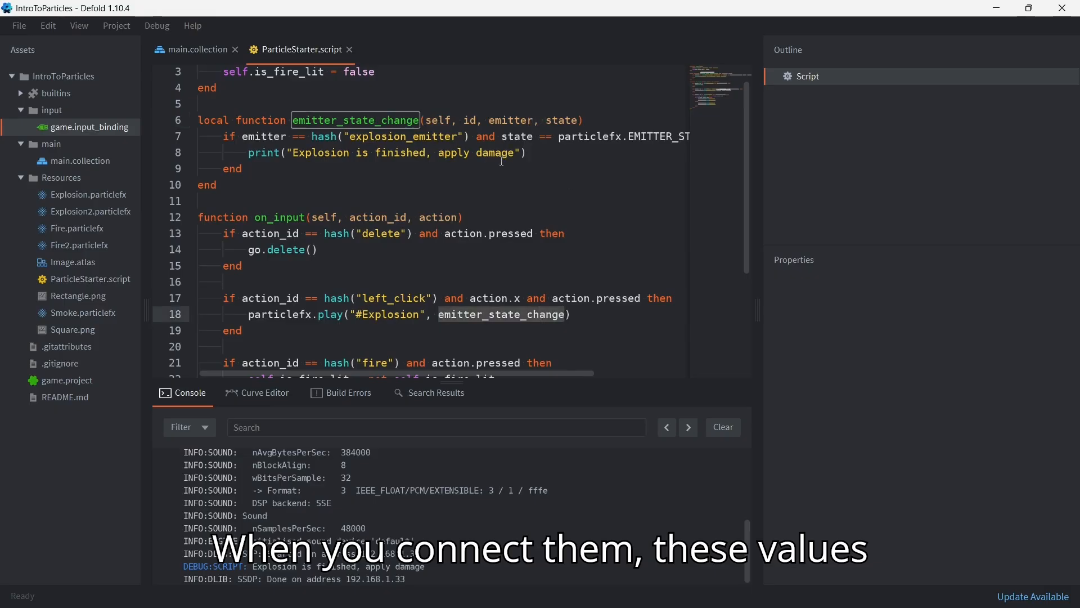
left_click(552, 160)
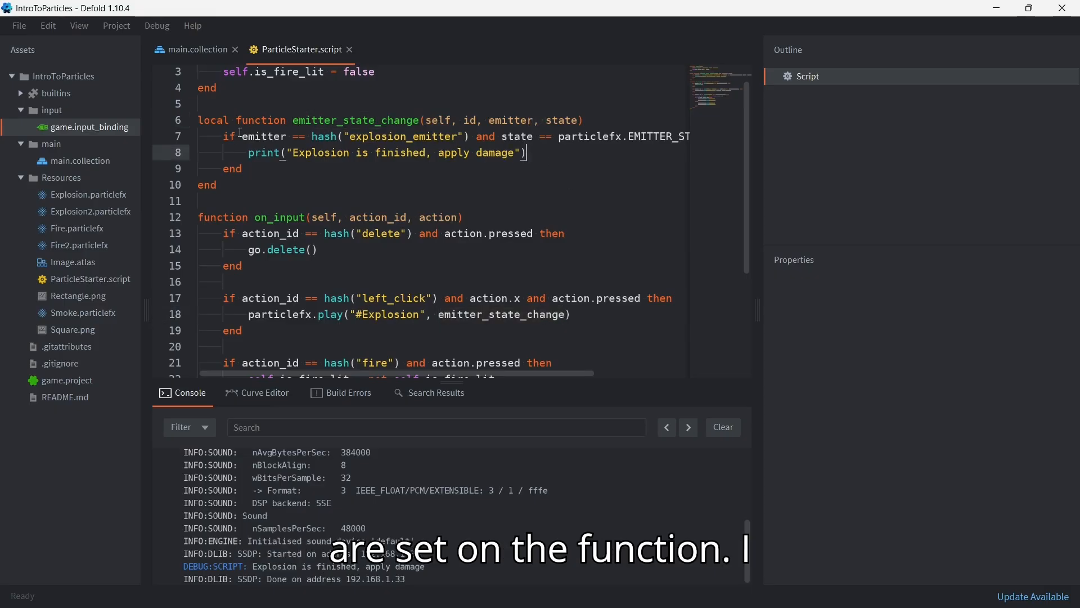
double_click(260, 137)
double_click(378, 136)
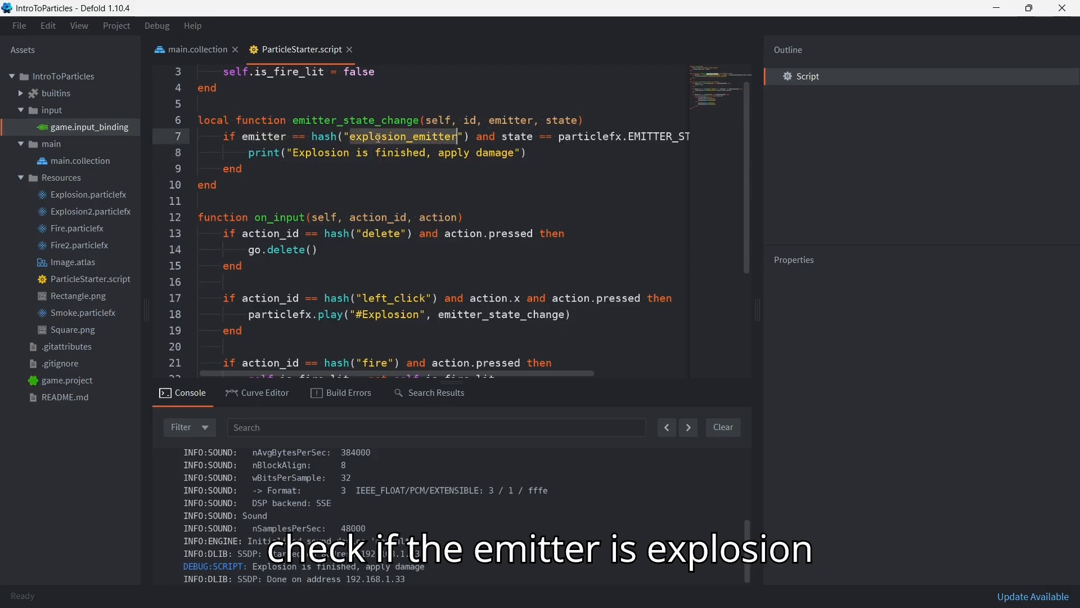
- In main.collection, inspect the emitter ids under the Explosion, Fire and Smoke components of ParticleParent
left_click(191, 49)
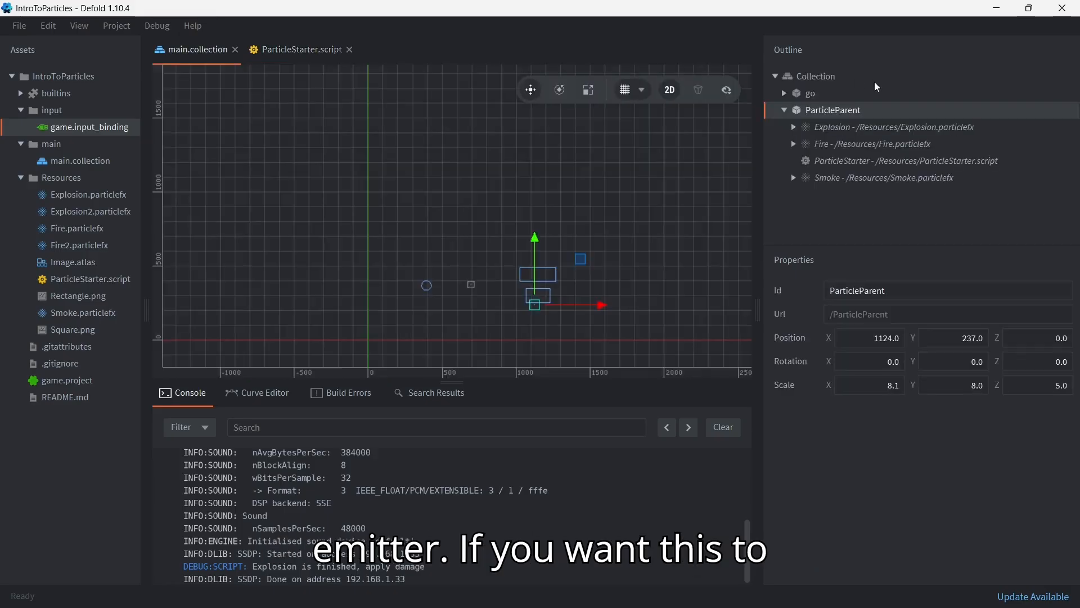
left_click(825, 129)
left_click(794, 127)
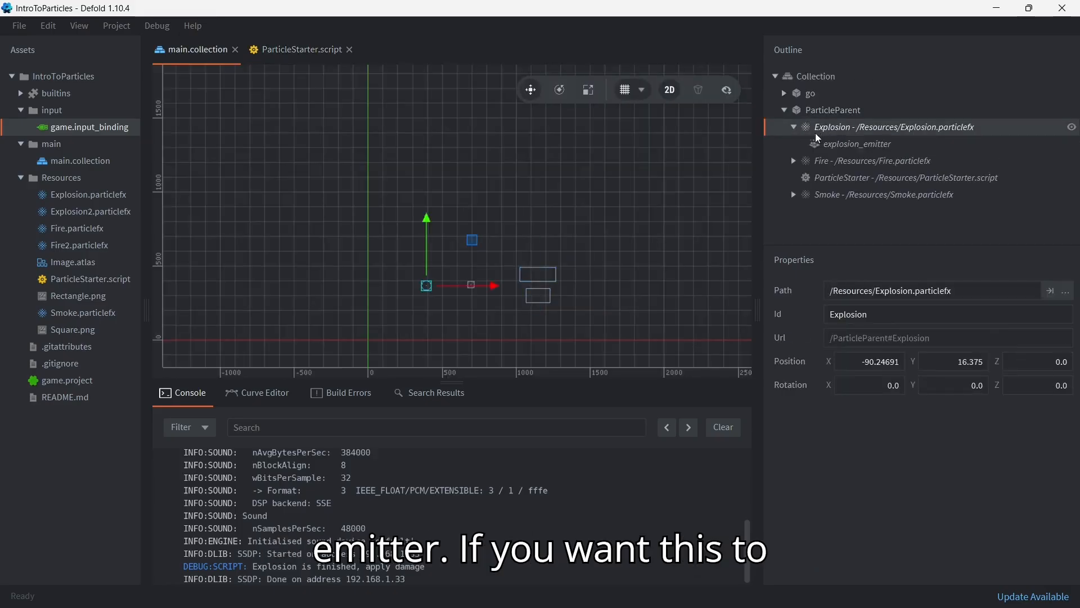
left_click(844, 148)
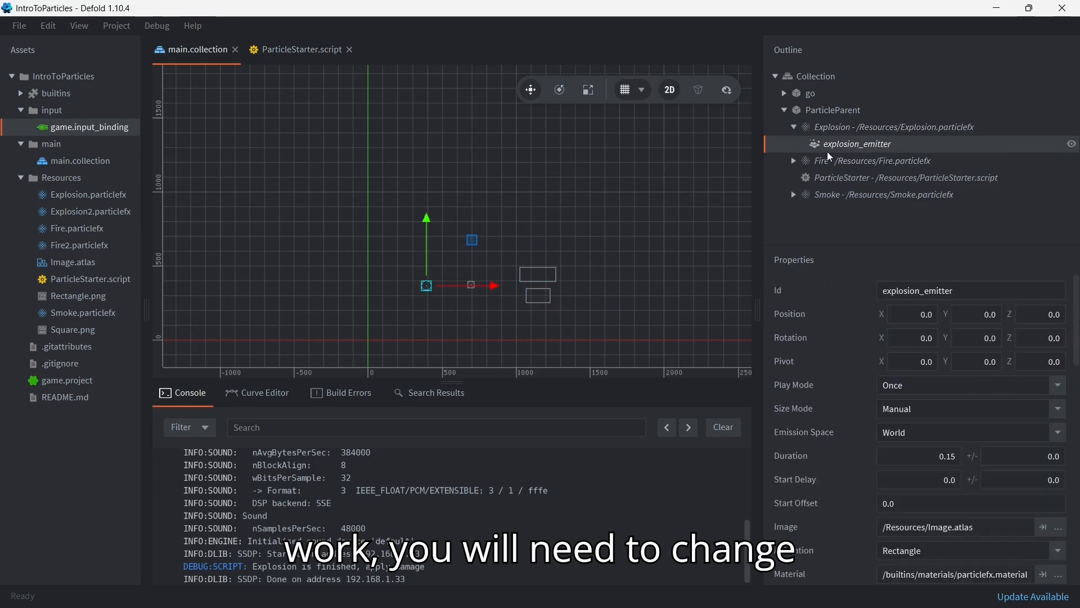
left_click(794, 162)
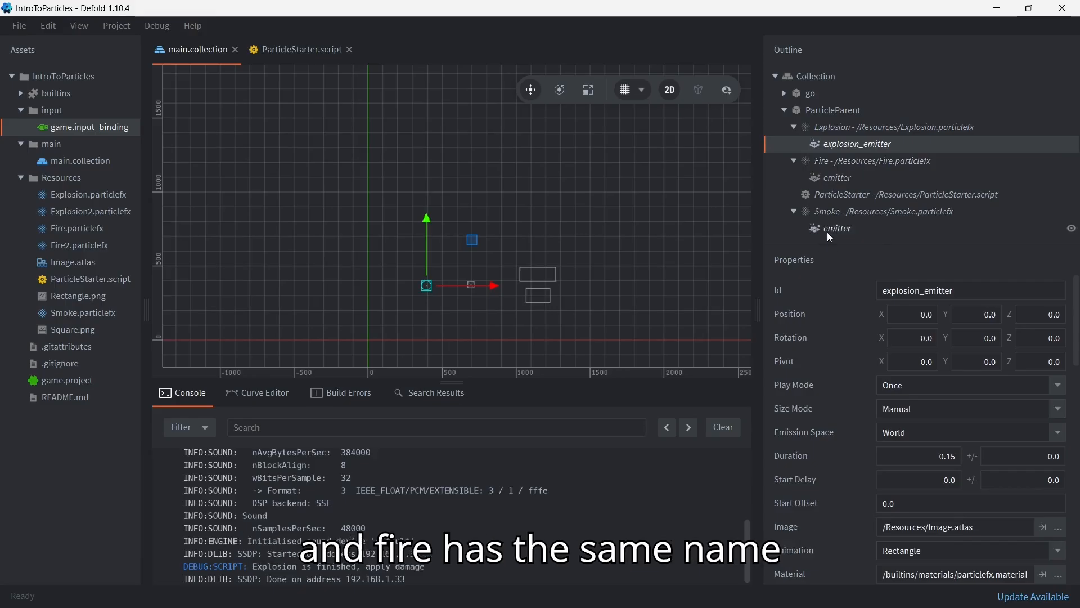
left_click(794, 212)
left_click(794, 161)
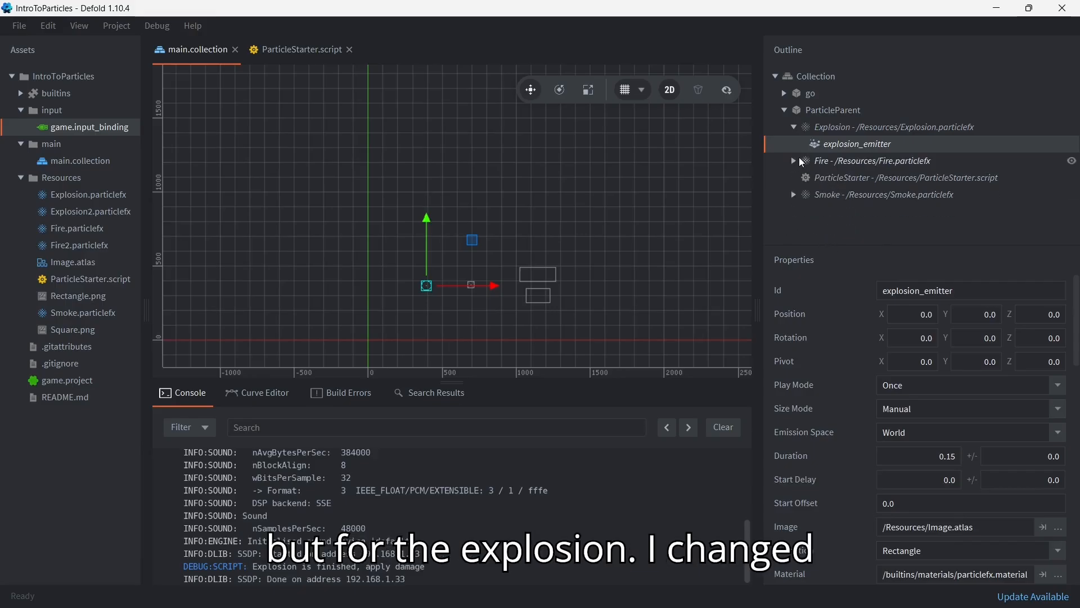
- Return to ParticleStarter.script and examine the explosion_emitter and EMITTER_STATE_POSTSPAWN conditions on line 7
left_click(313, 50)
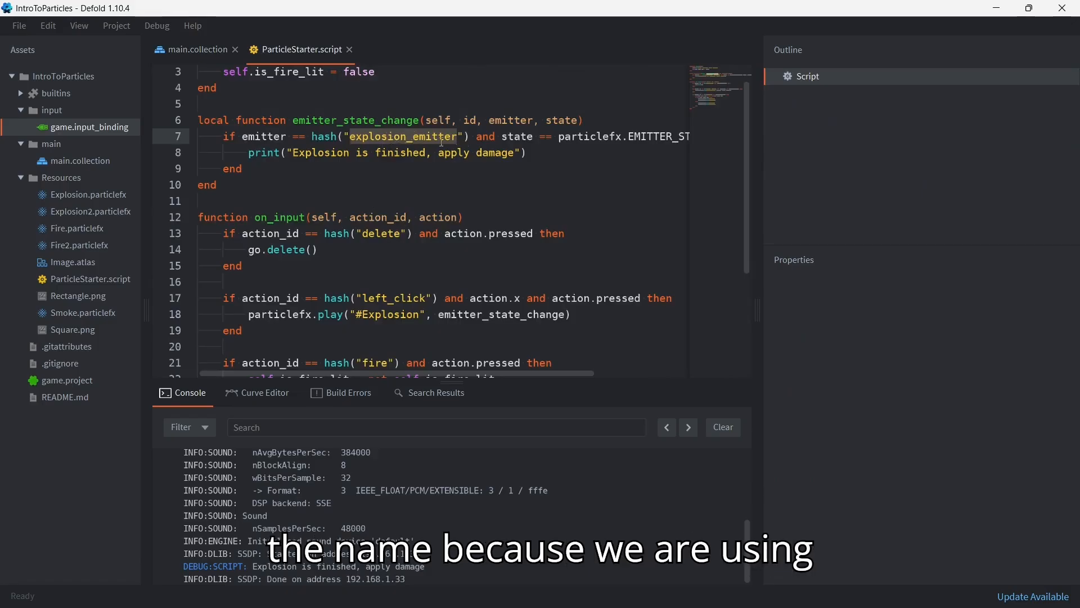
left_click(505, 136)
left_click_drag(477, 137, 224, 137)
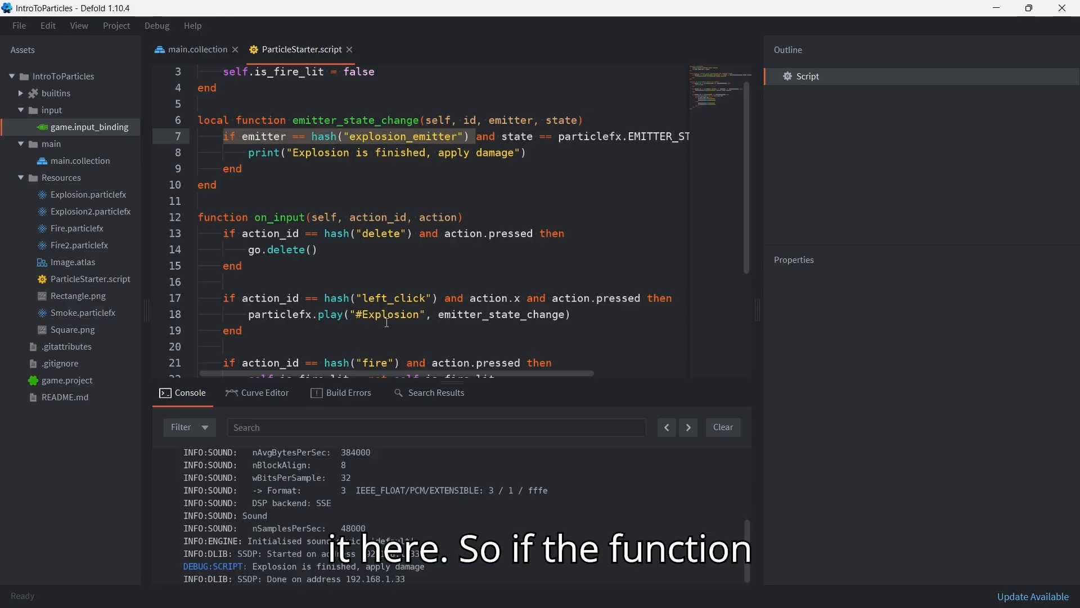
scroll(553, 136, "right", 3)
scroll(553, 136, "right", 8)
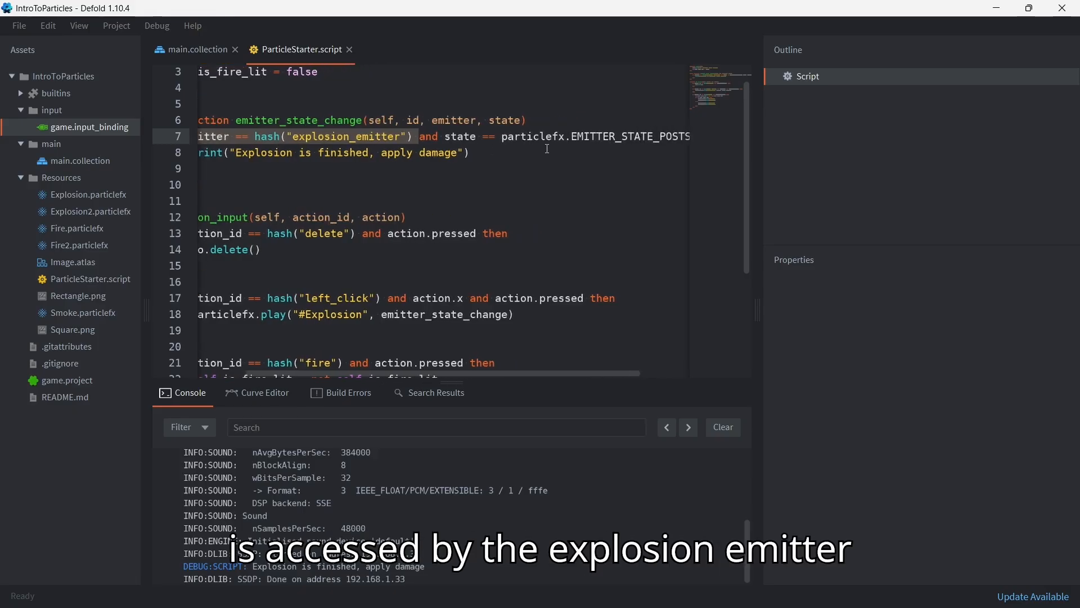
double_click(561, 140)
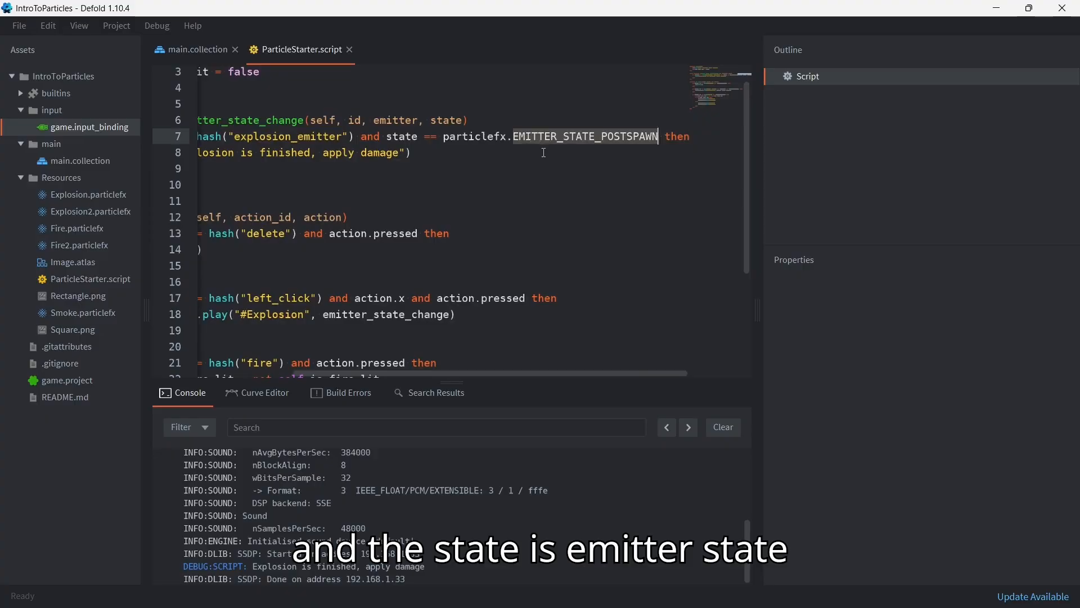
- Remove the emitter state constant on line 7 to review the particlefx completions, reinsert EMITTER_STATE_POSTSPAWN, and save the script
mouse_move(597, 146)
key("BackSpace")
key("ctrl+space")
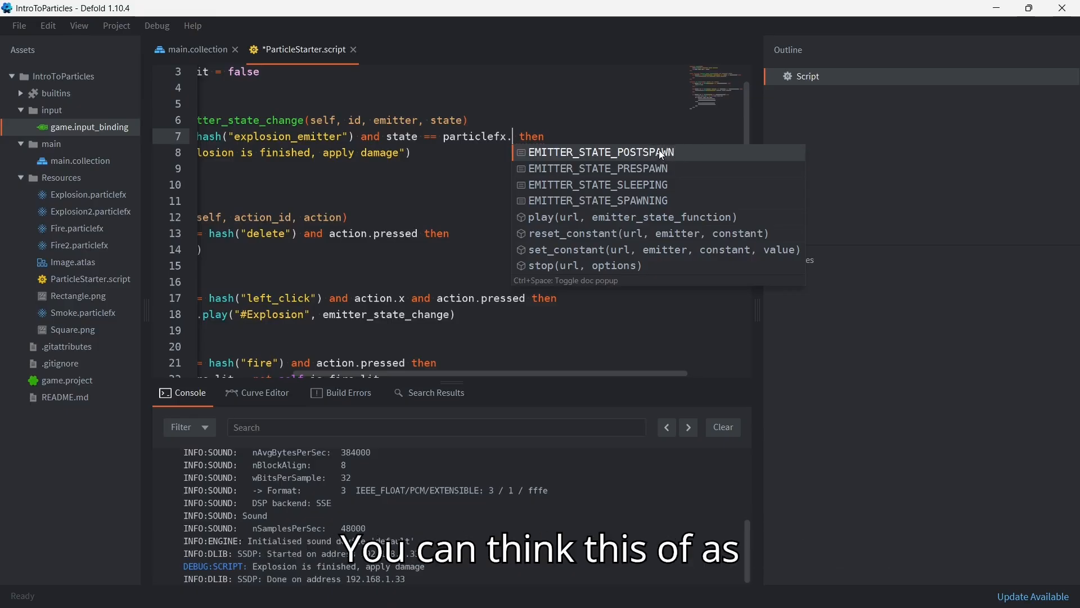
left_click(619, 168)
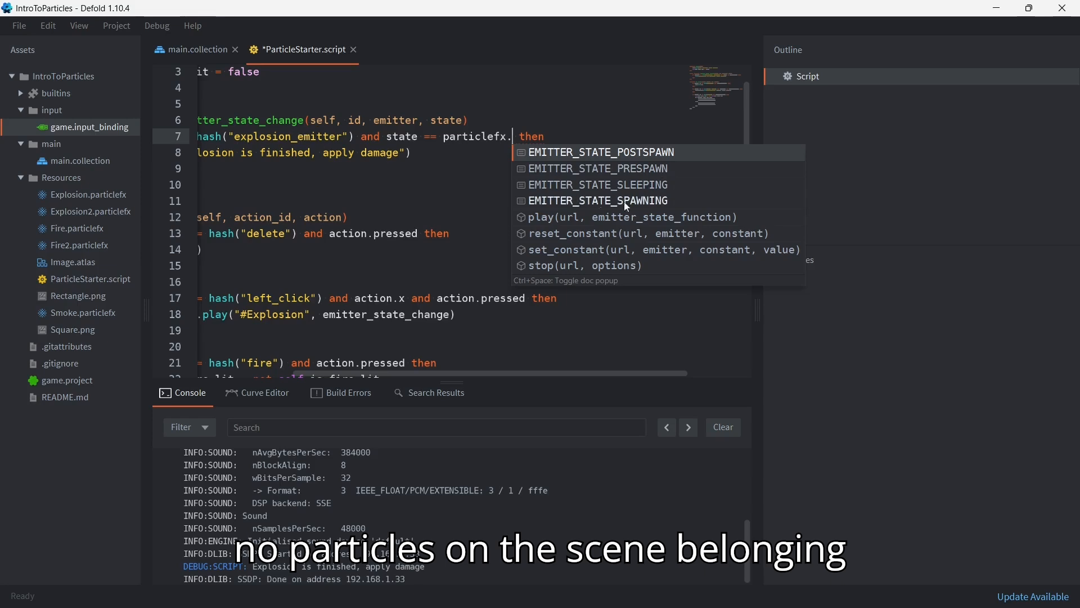
left_click(619, 153)
left_click(619, 152)
key("ctrl+s")
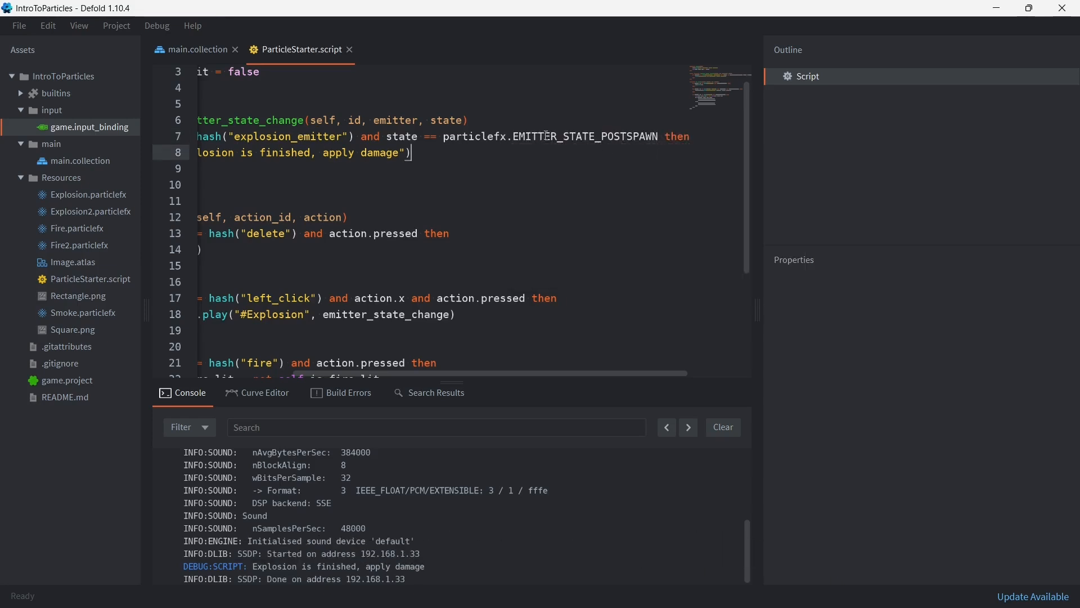
mouse_move(639, 137)
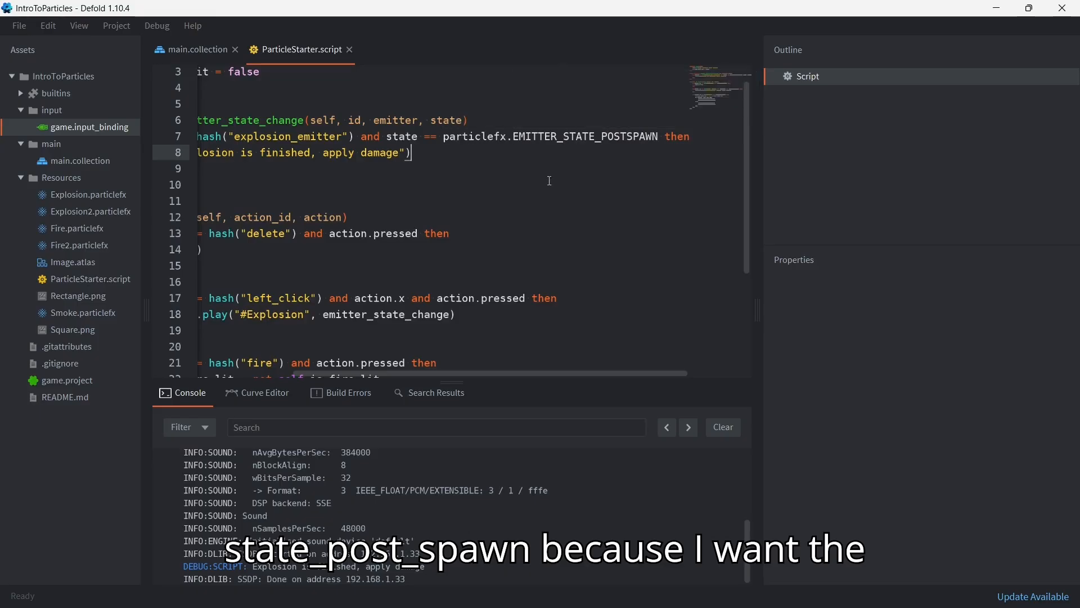
scroll(550, 180, "left", 3)
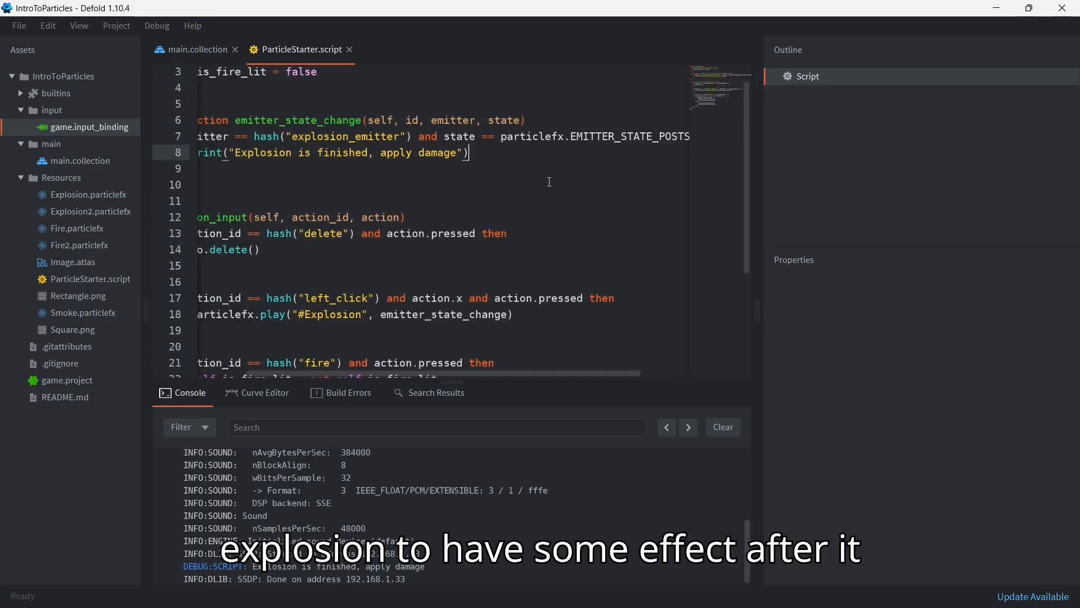
- Examine the line 8 print statement in emitter_state_change, focusing on its "apply damage" text
scroll(550, 180, "right", 2)
scroll(553, 182, "left", 1)
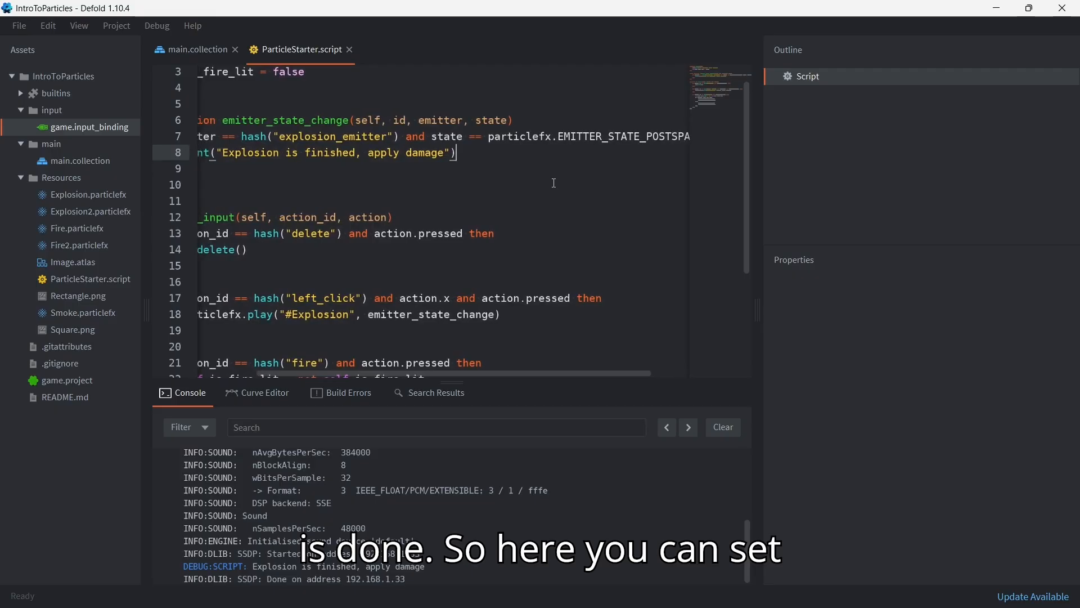
scroll(557, 181, "left", 3)
left_click_drag(527, 153, 313, 152)
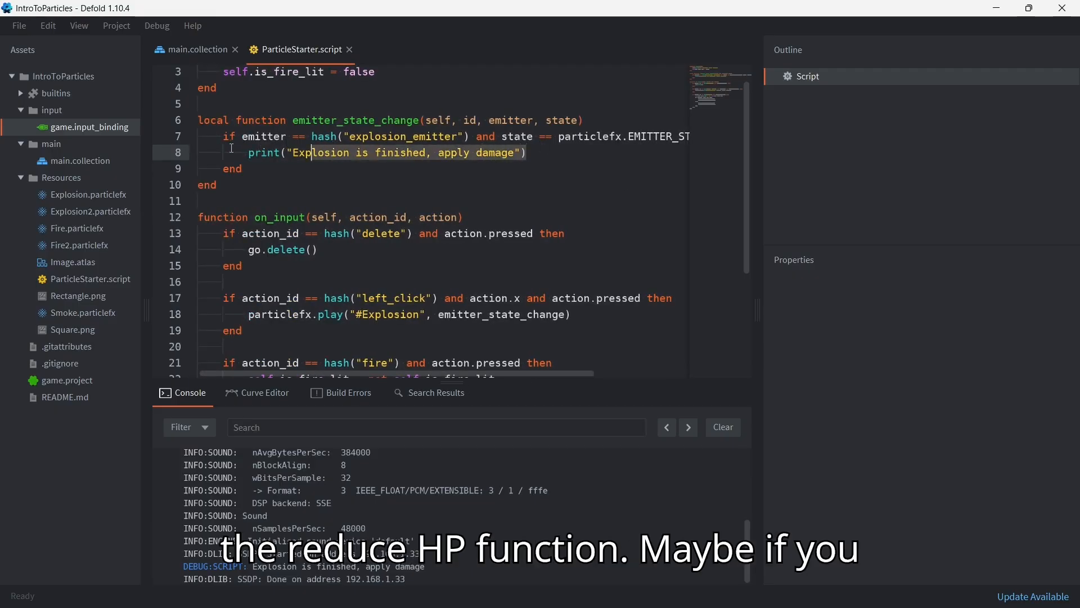
left_click_drag(232, 148, 249, 148)
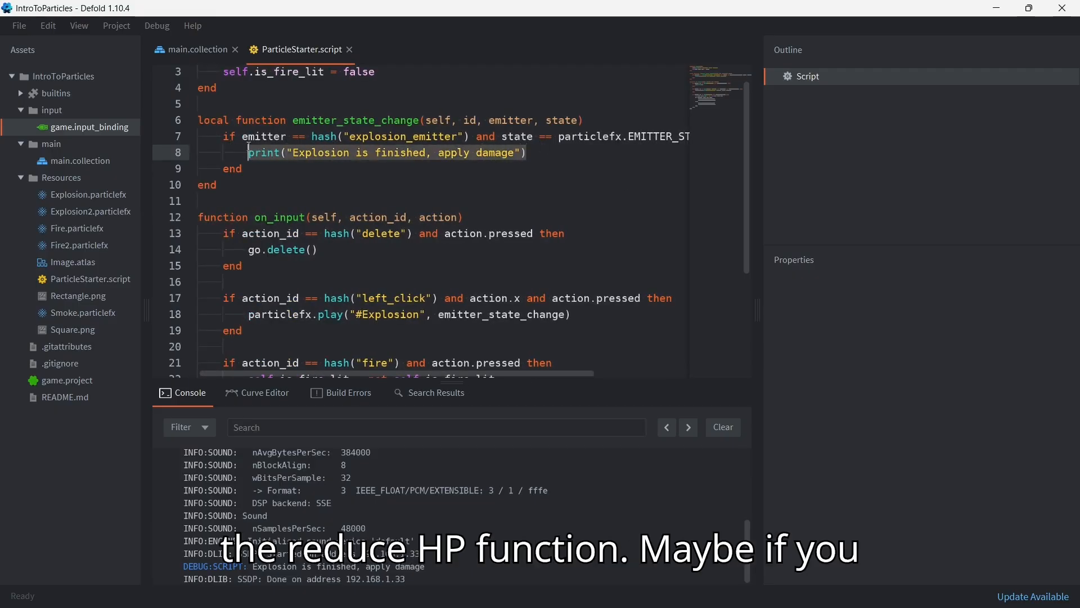
left_click(560, 152)
left_click_drag(434, 152, 518, 155)
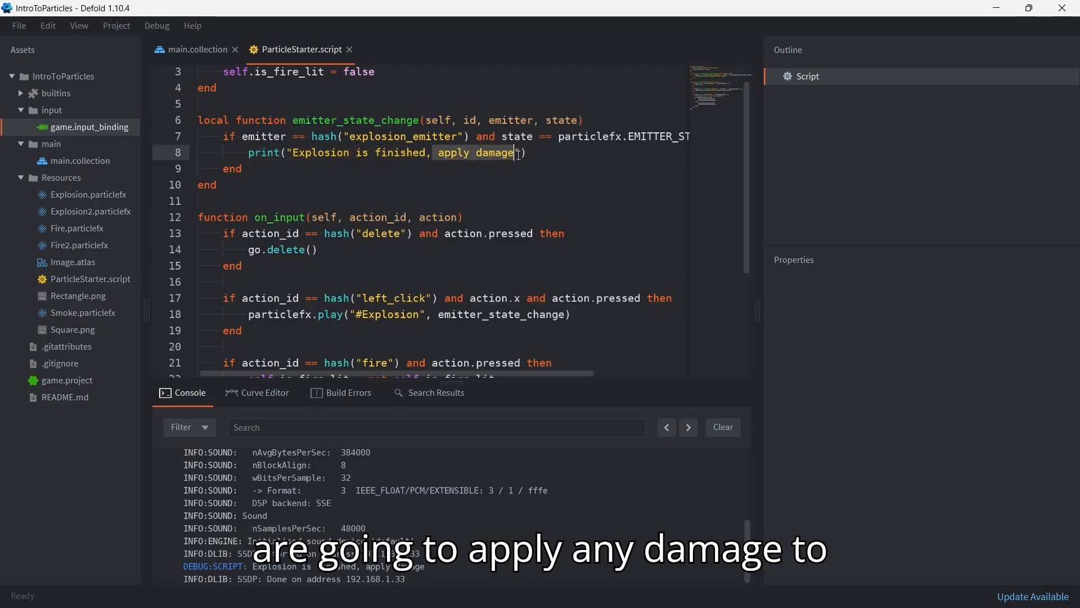
left_click(547, 154)
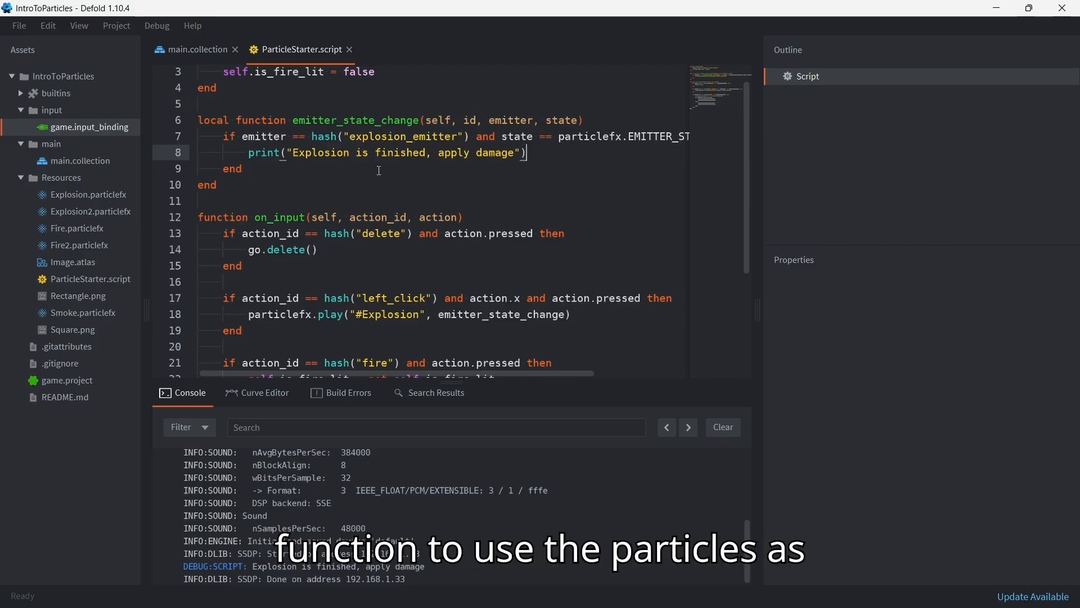
- Examine the "fire" action in on_input, its is_fire_lit toggle on line 22 and the self.is_fire_lit condition on line 23
left_click(355, 265)
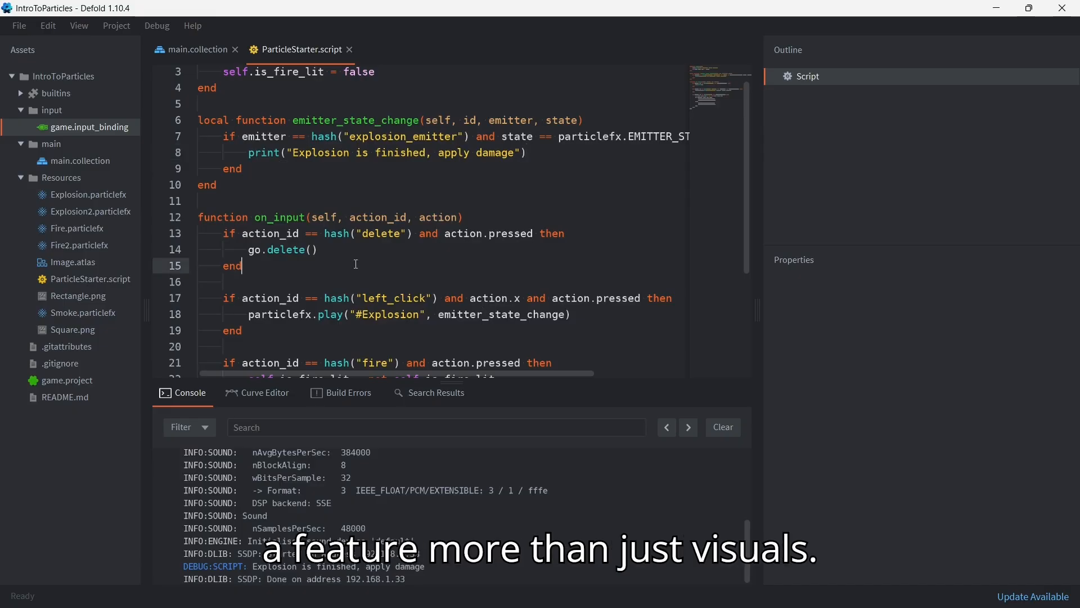
scroll(356, 264, "down", 5)
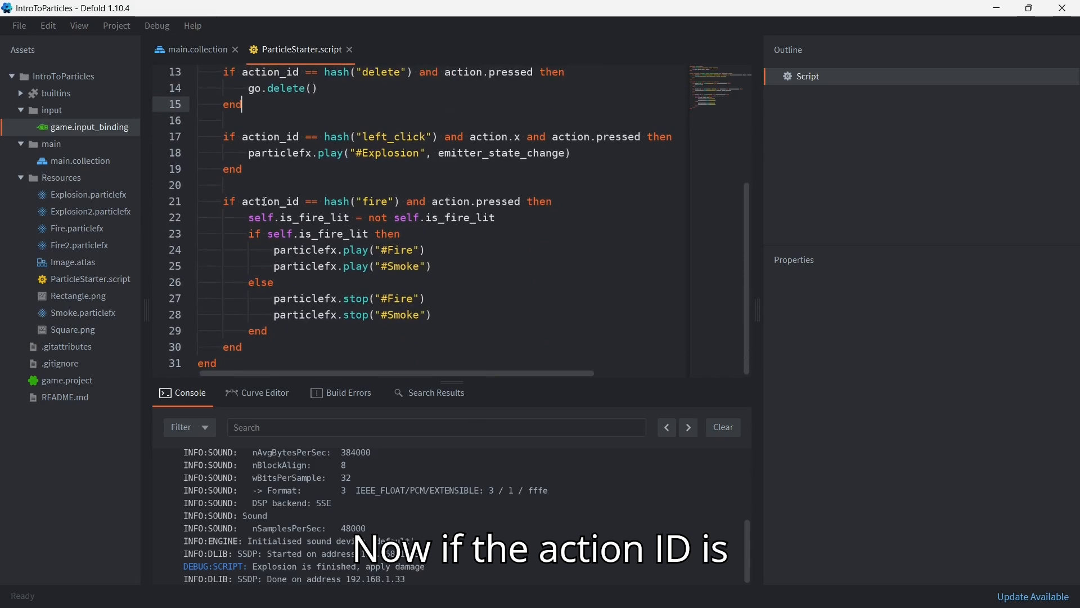
scroll(348, 203, "up", 1)
left_click_drag(495, 244, 224, 248)
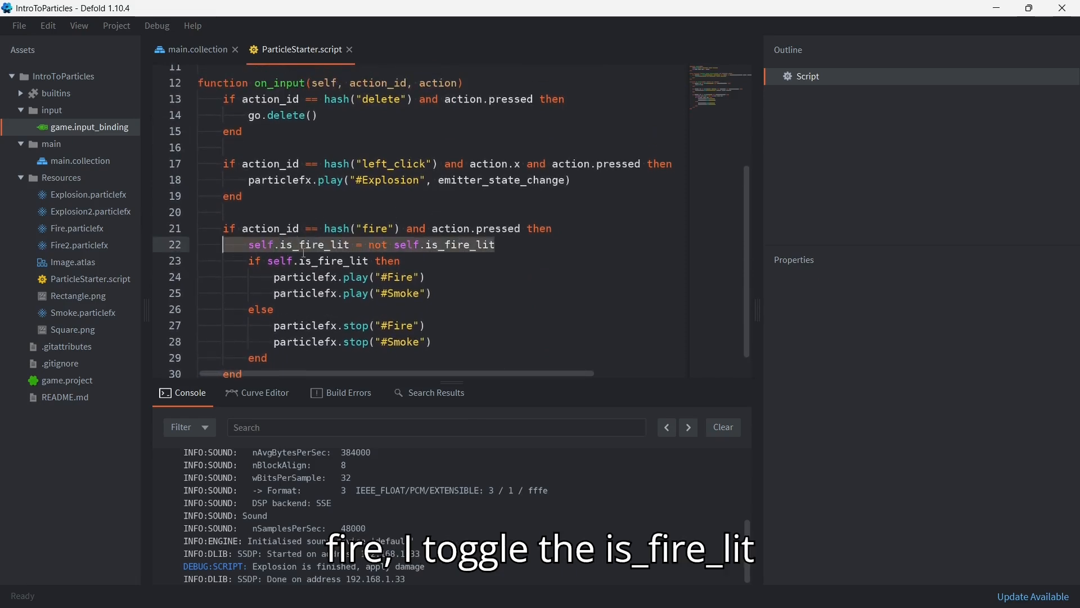
double_click(334, 248)
left_click_drag(370, 261, 268, 264)
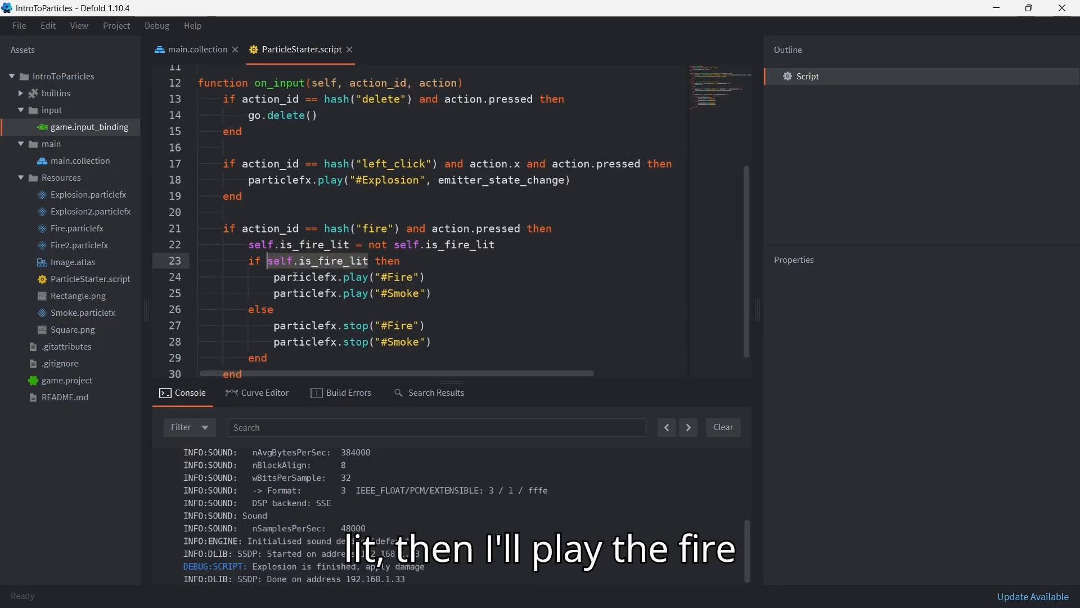
- Examine the particlefx.play calls for #Fire and #Smoke and the matching particlefx.stop calls in the else branch
key("Down")
key("ctrl+shift+Right")
key("ctrl+shift+Right")
key("ctrl+shift+Right")
key("ctrl+shift+Right")
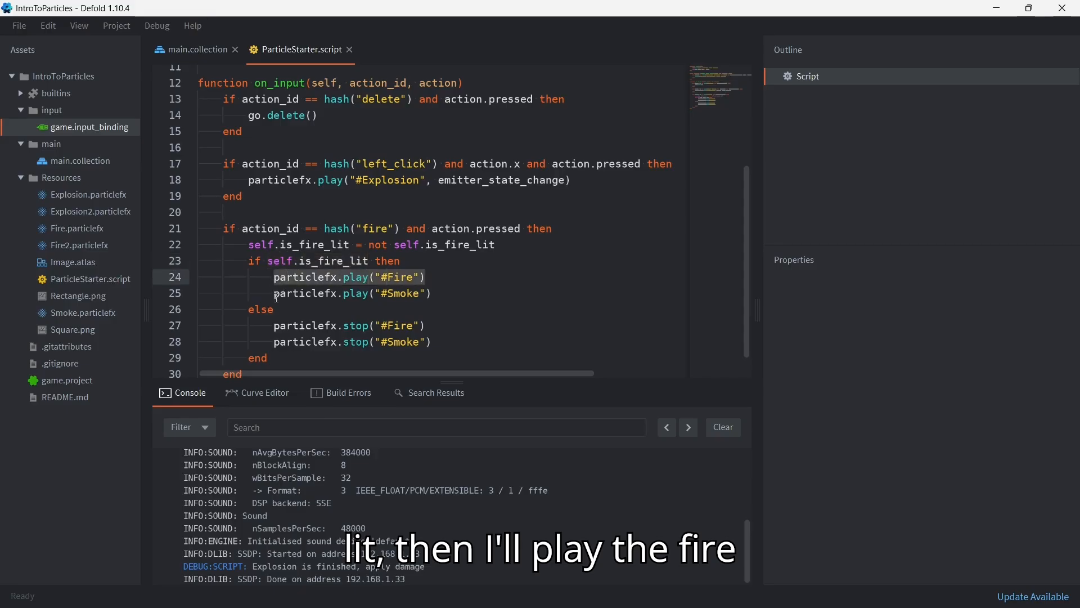
key("Down")
key("ctrl+shift+Right")
key("ctrl+shift+Right")
key("ctrl+shift+Right")
key("ctrl+shift+Right")
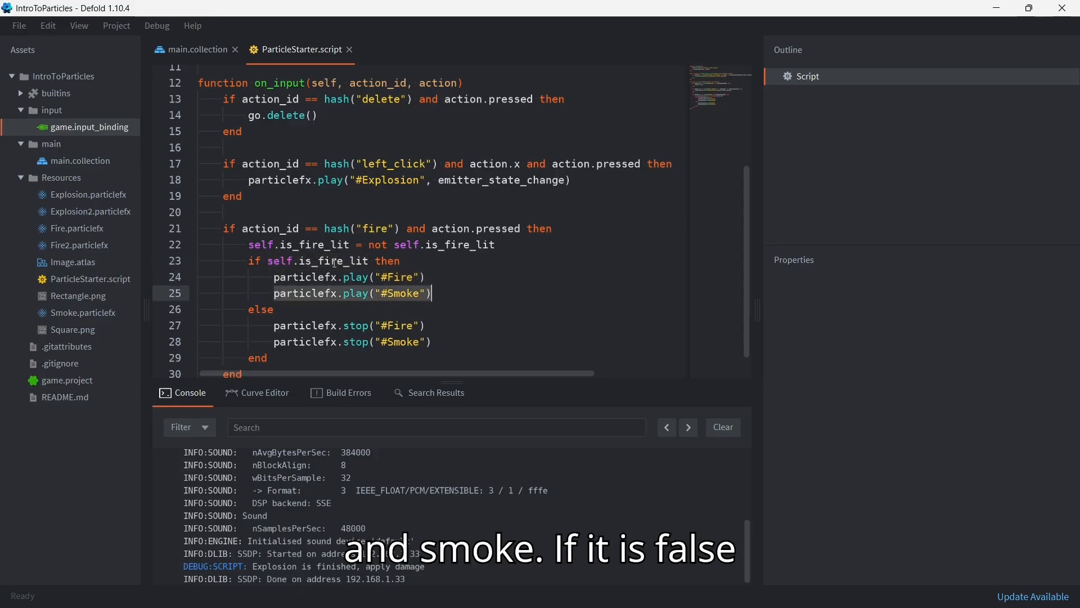
left_click_drag(274, 322, 451, 339)
left_click(505, 329)
- Build and run the project to test the explosion alongside the fire and smoke, and close the game window
key("ctrl+b")
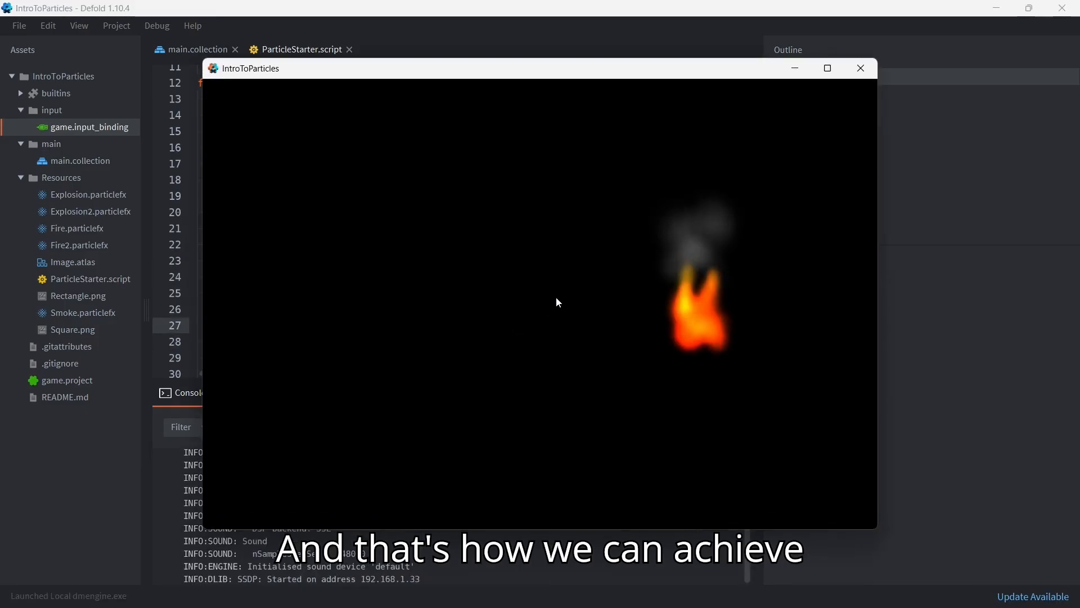
left_click(494, 310)
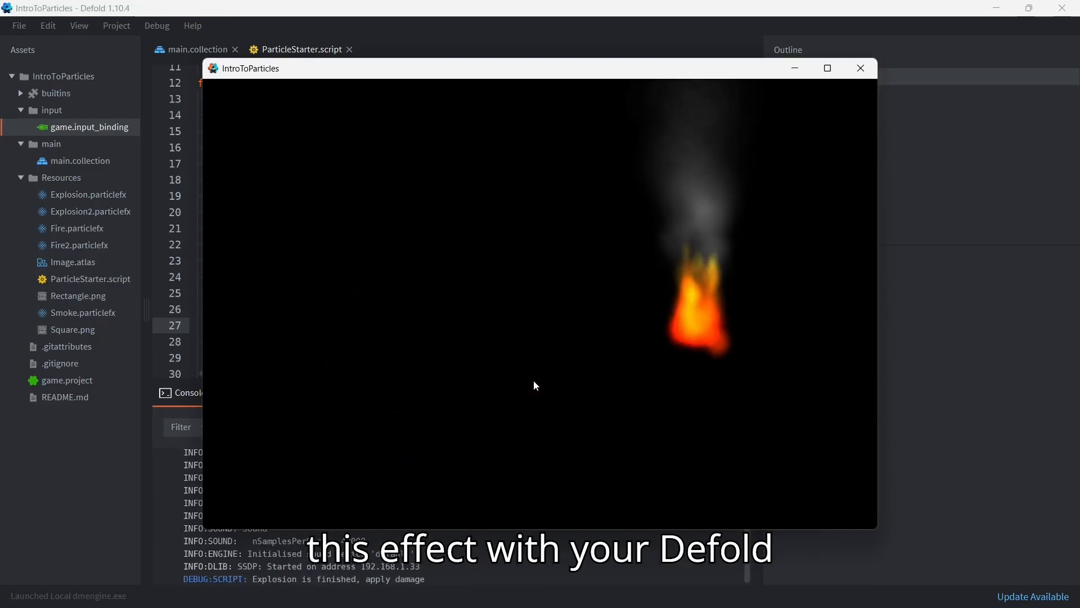
left_click(861, 68)
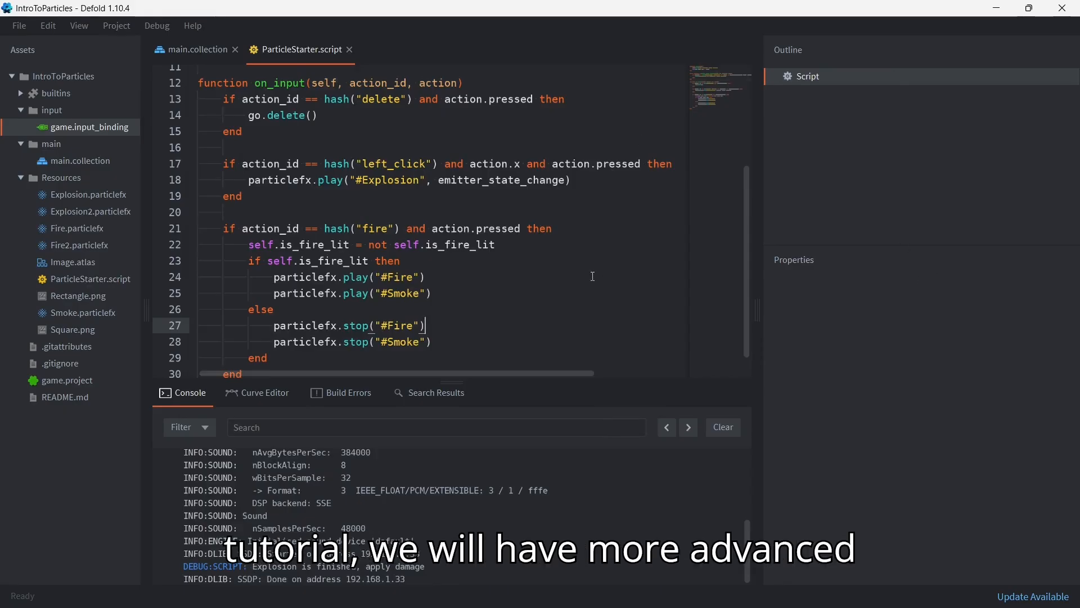
left_click(406, 264)
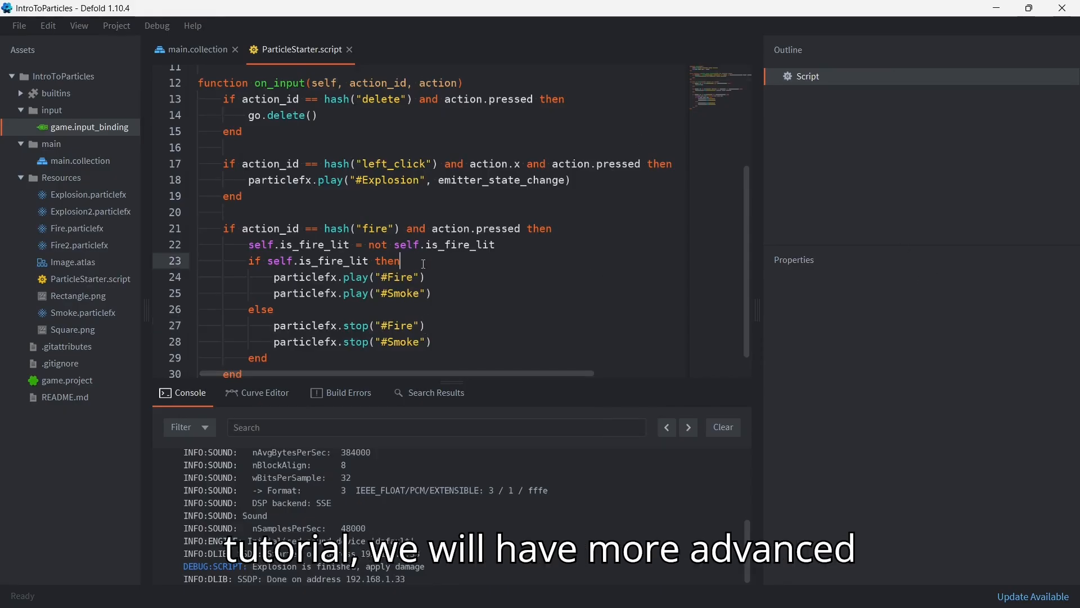